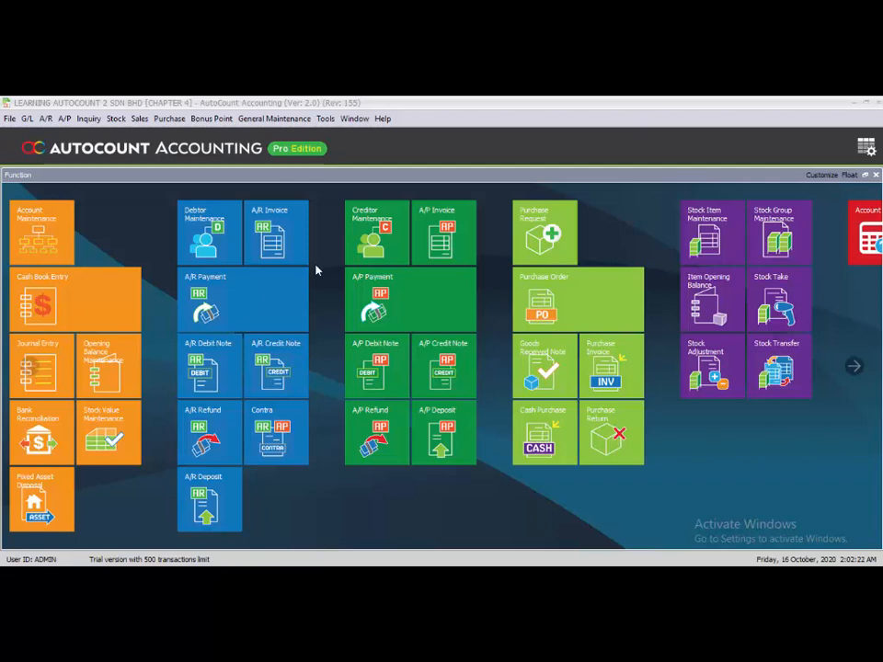
- Create a new sales quotation for debtor CUSTOMER 1 dated 05/05/2020
left_click(139, 118)
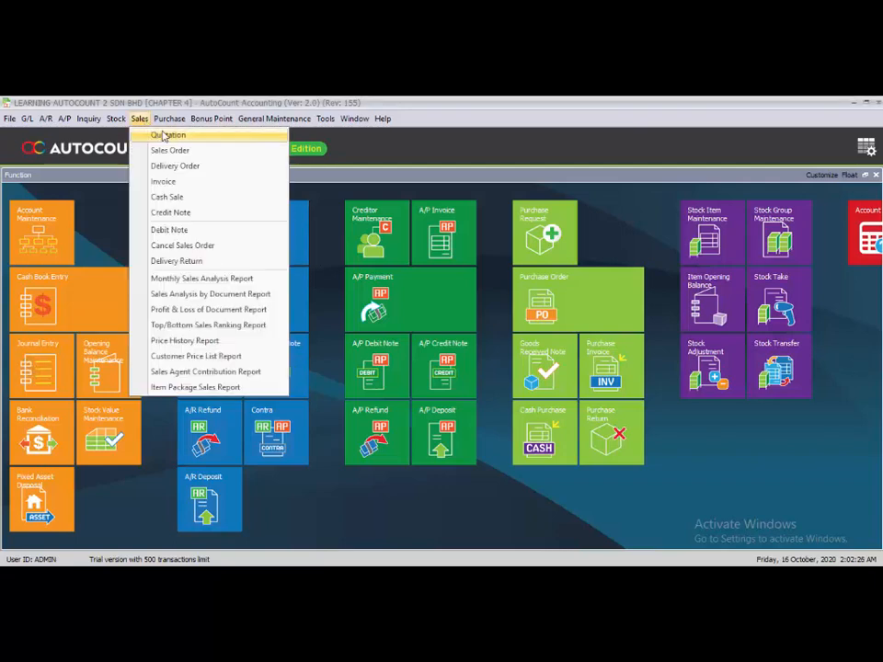
left_click(165, 135)
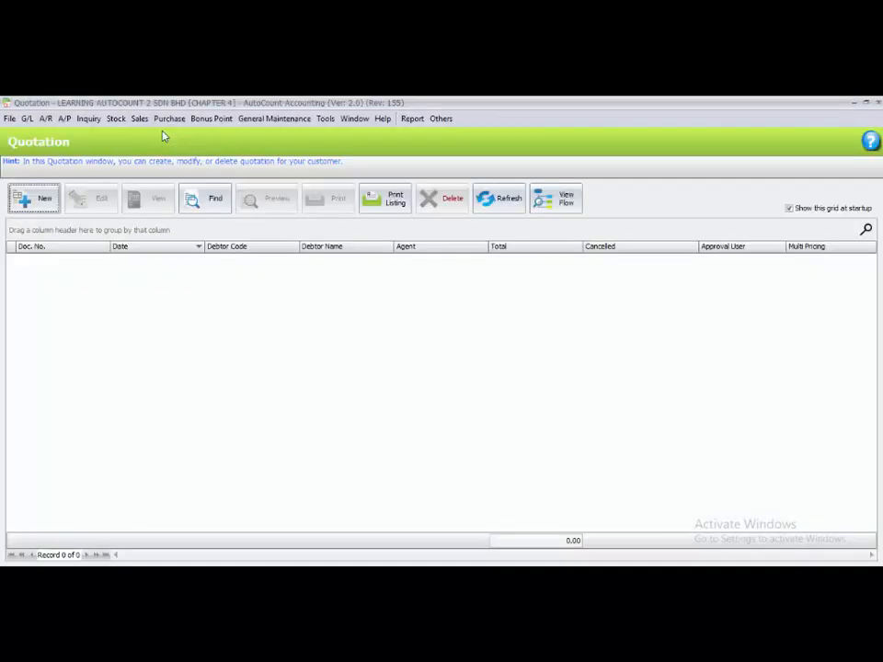
left_click(32, 200)
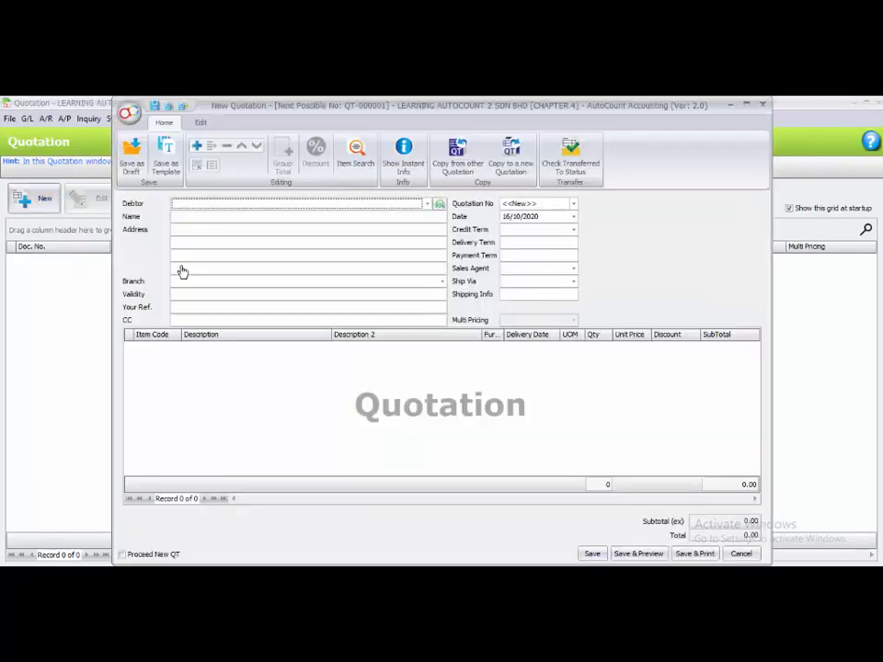
left_click(428, 206)
left_click(261, 265)
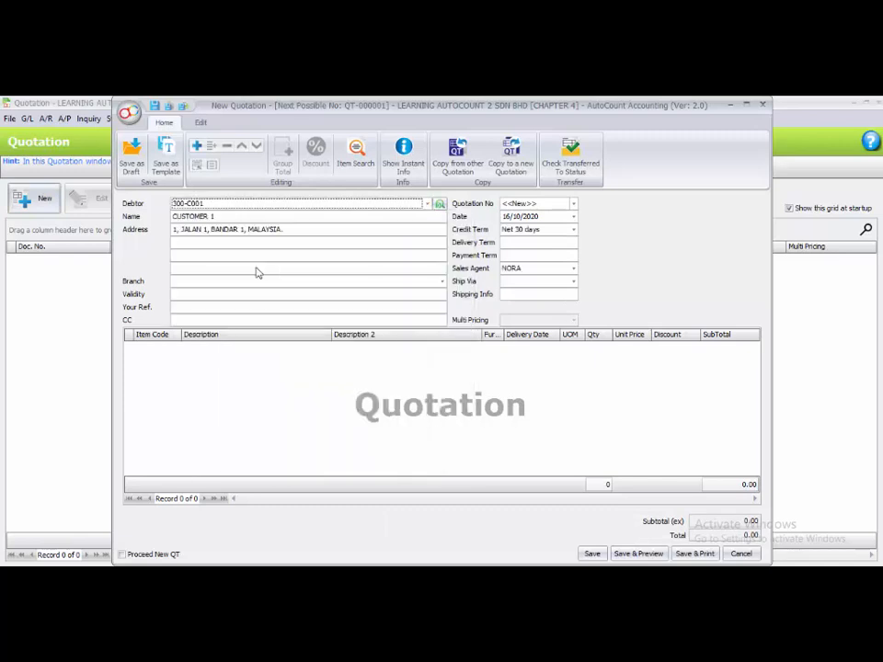
left_click(510, 216)
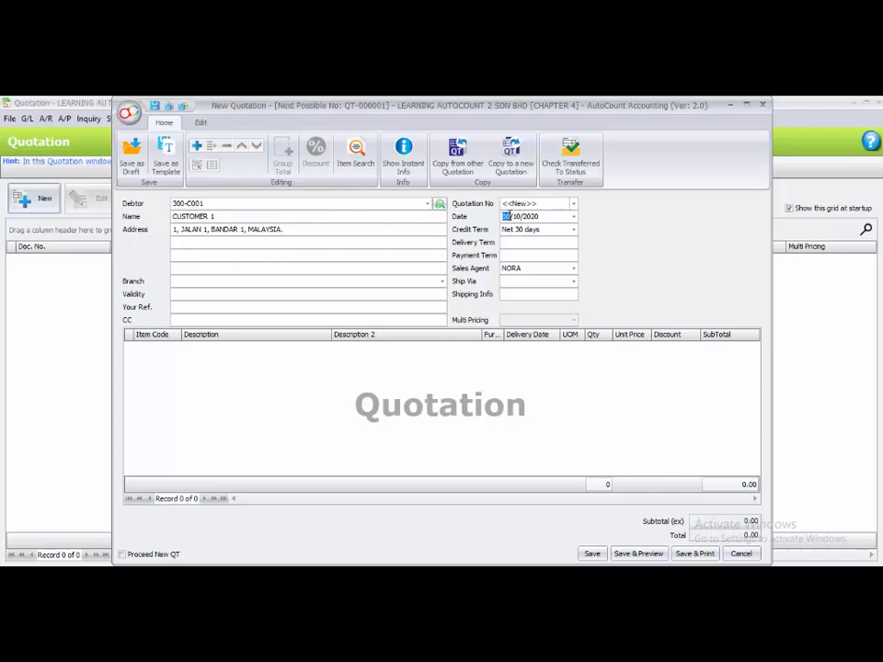
type("05/05")
- Add item ACN-001 (ACCESSORY NAKIA 1) to the quotation with a quantity of 4
left_click(198, 363)
right_click(199, 362)
left_click(214, 366)
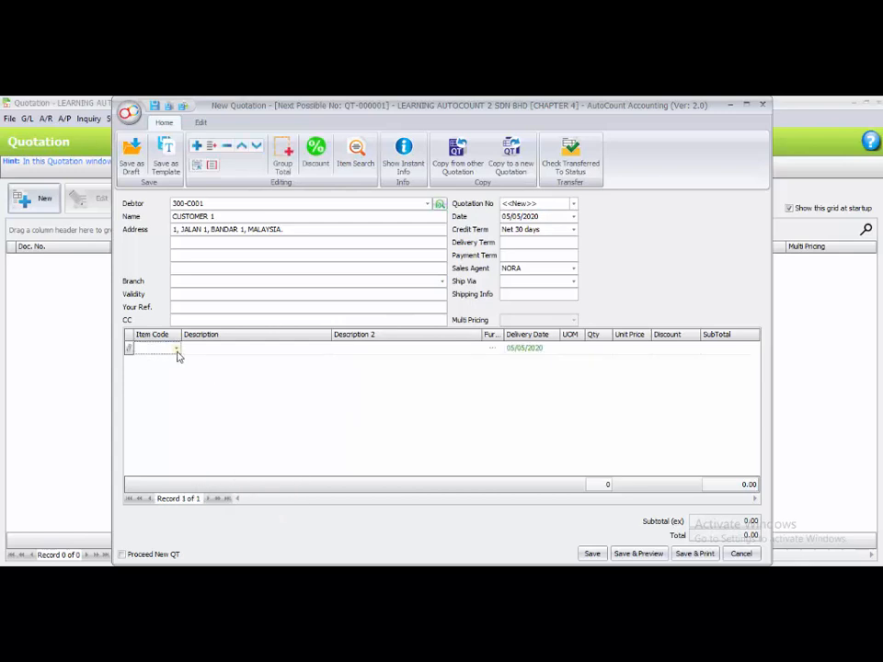
left_click(176, 350)
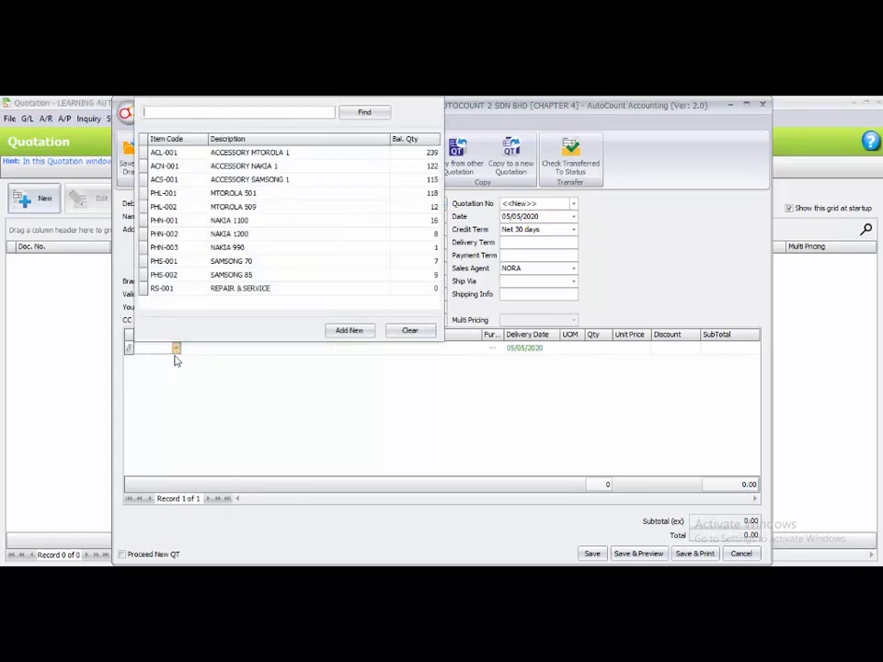
left_click(184, 167)
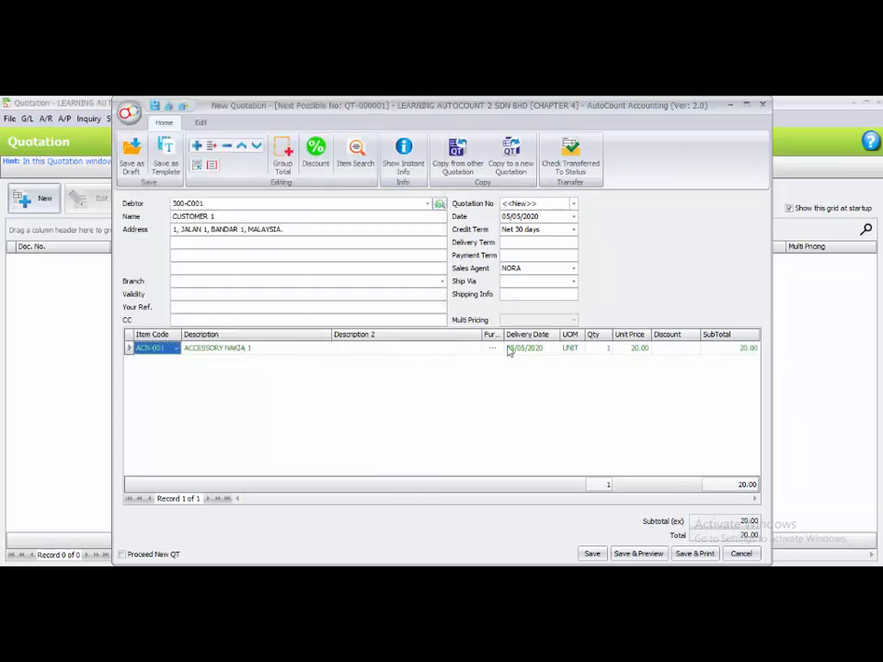
left_click(602, 348)
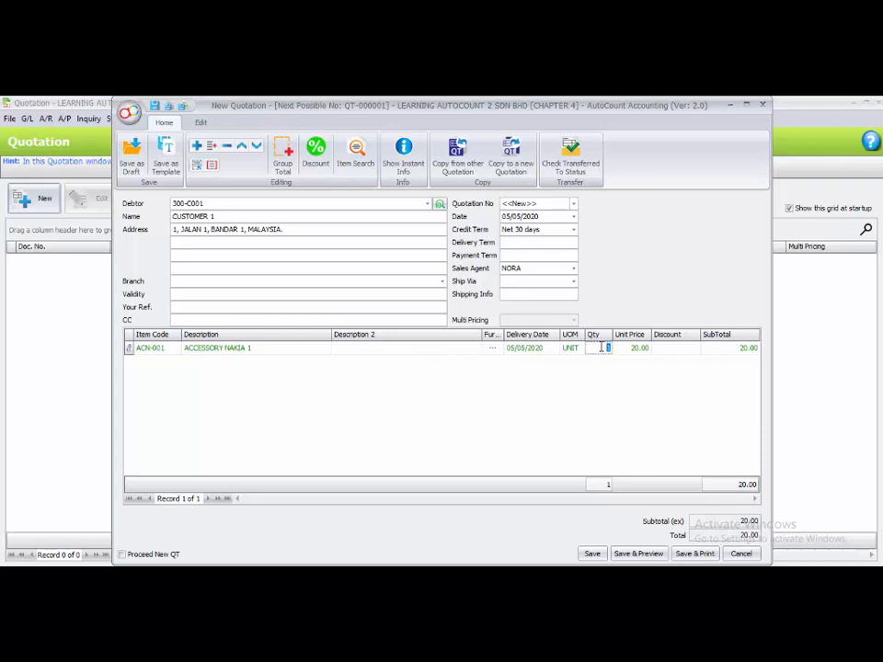
type("4")
key("Return")
- Add item PHN-001 (NAKIA 1100) as a second line with quantity 2 and a 5% discount
right_click(218, 406)
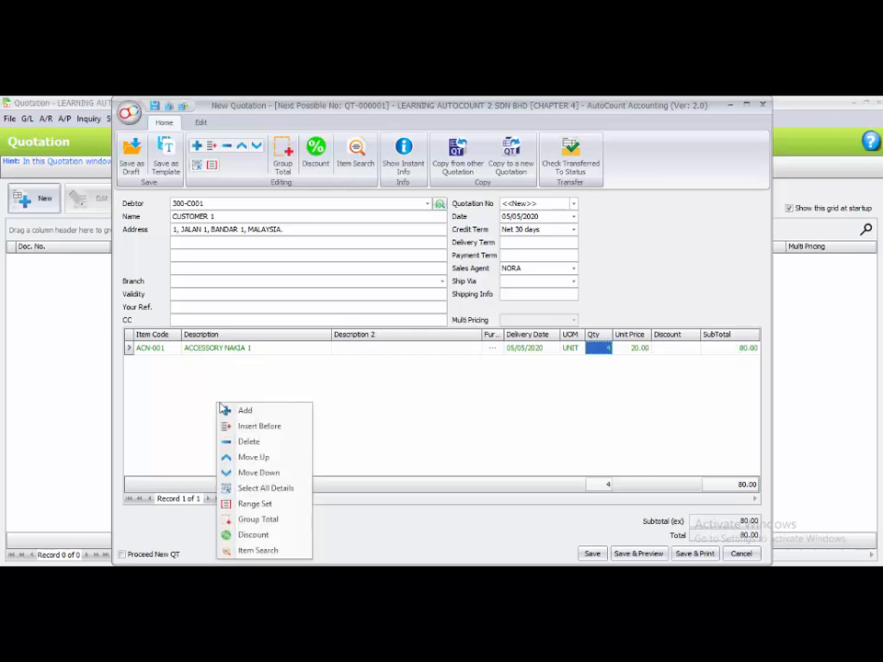
left_click(229, 410)
left_click(176, 363)
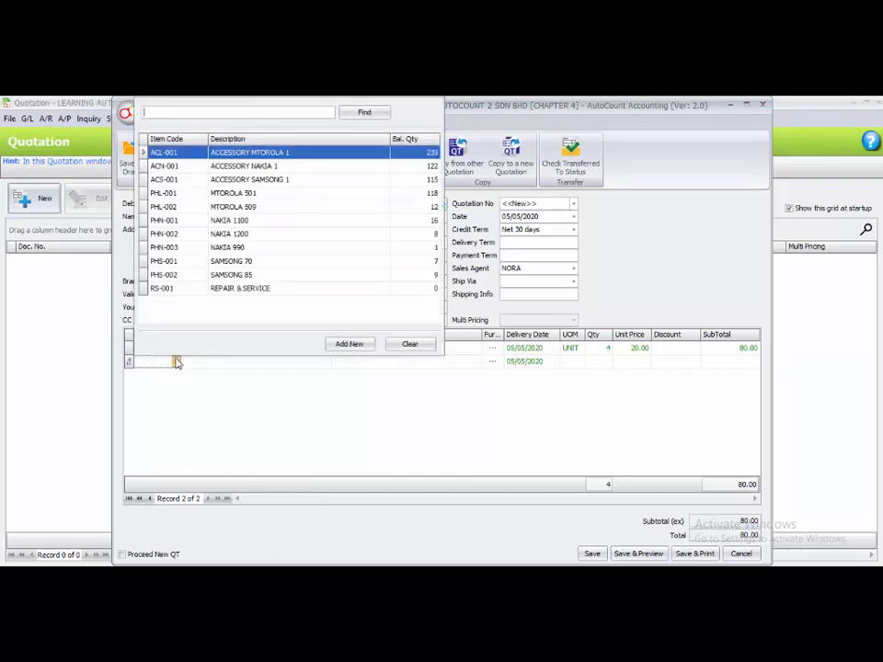
left_click(215, 224)
left_click(602, 363)
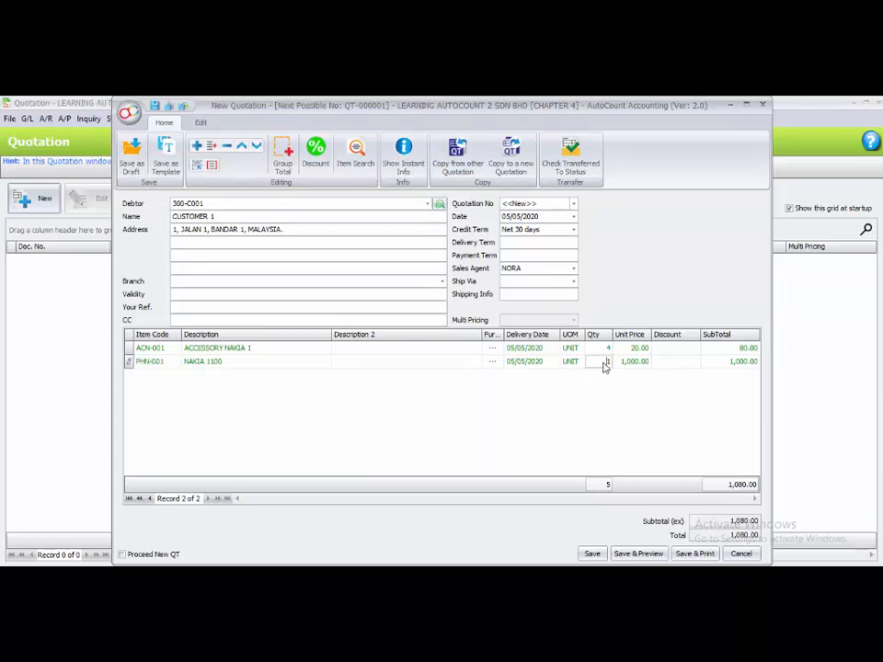
type("2")
left_click(675, 363)
type("5%")
key("Return")
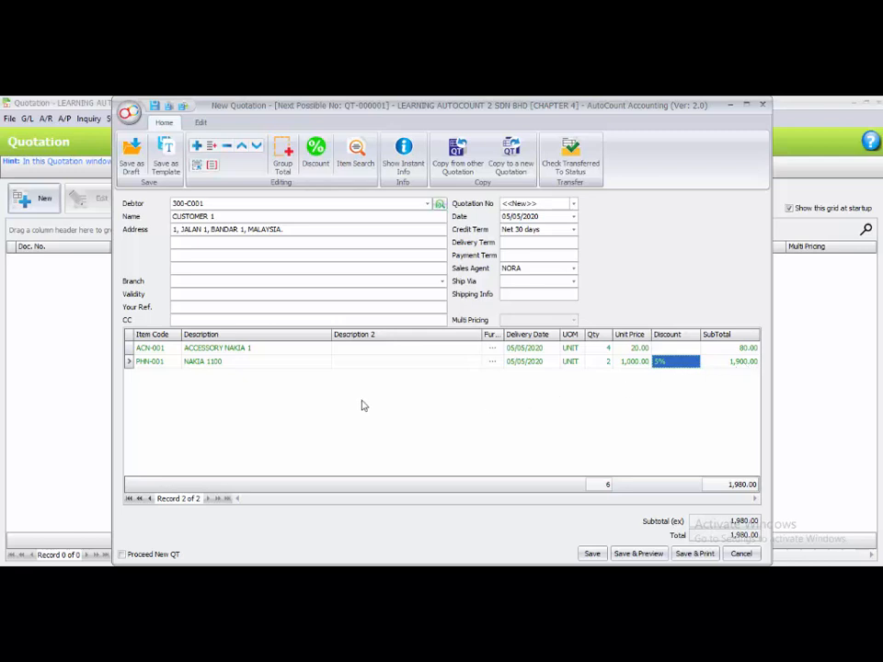
- Add item PHN-002 (NAKIA 1200) as a third line with quantity 2 and a 5% discount
right_click(183, 410)
left_click(195, 416)
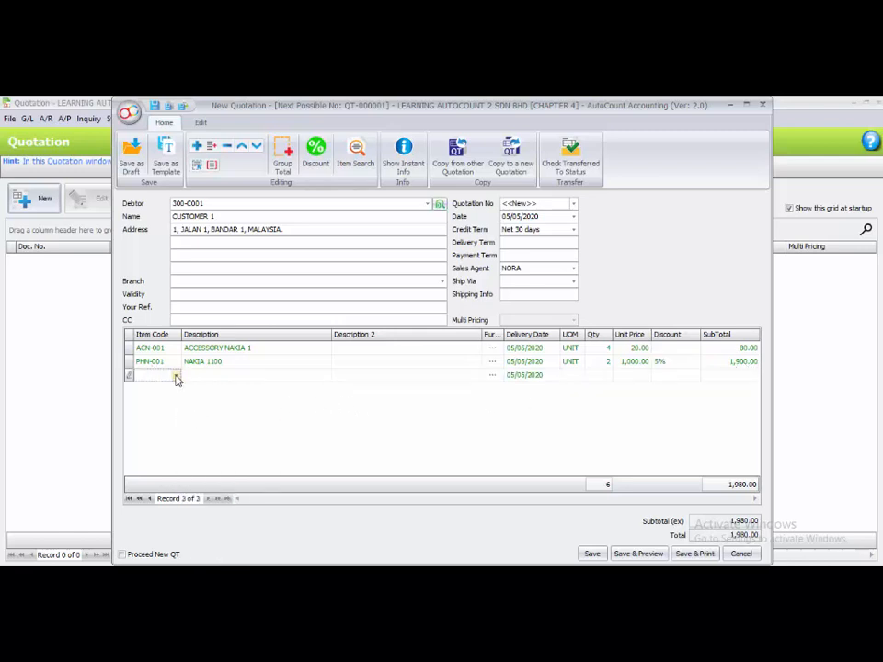
left_click(175, 377)
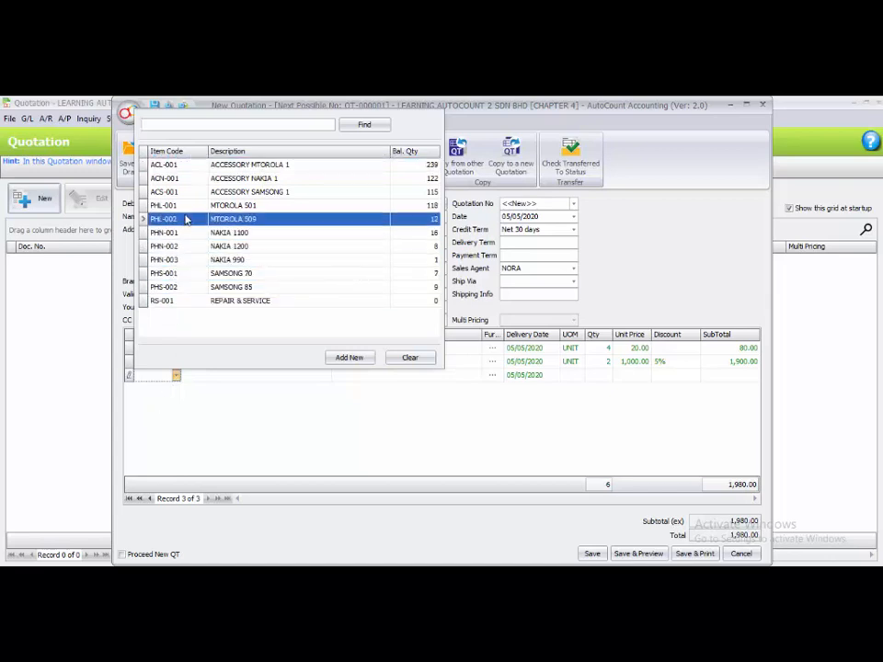
left_click(184, 246)
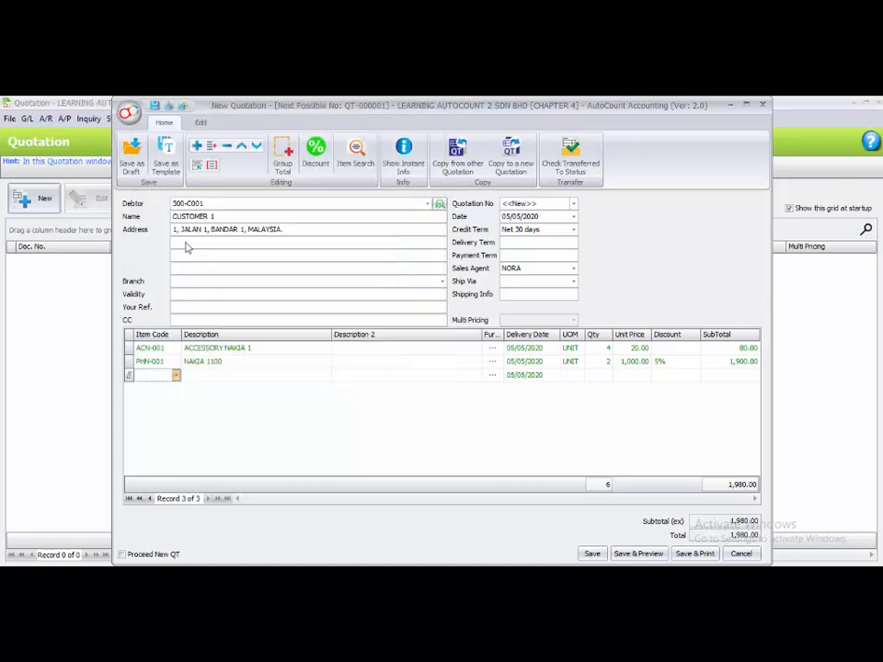
left_click(602, 375)
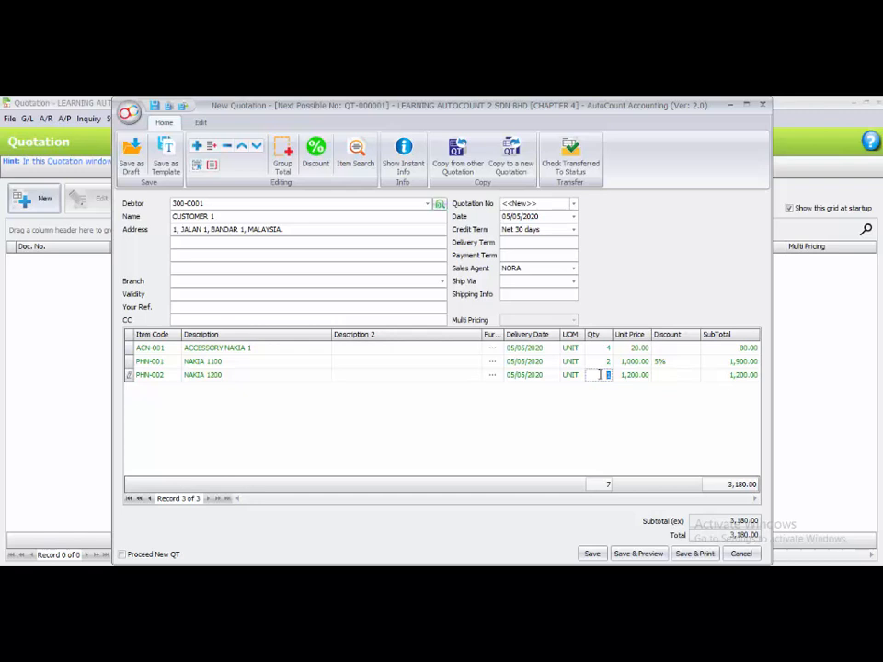
type("2")
key("Return")
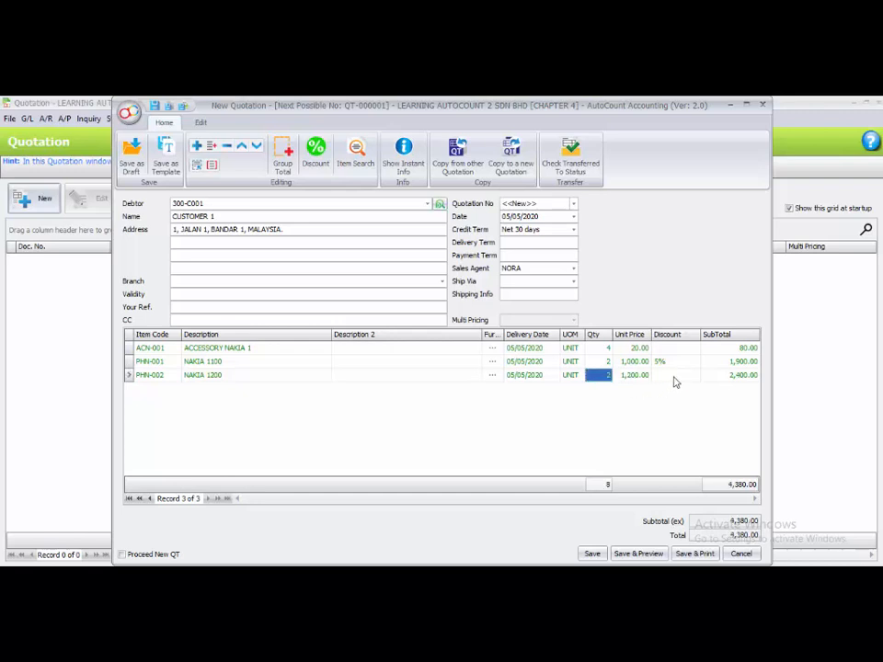
left_click(671, 376)
type("5")
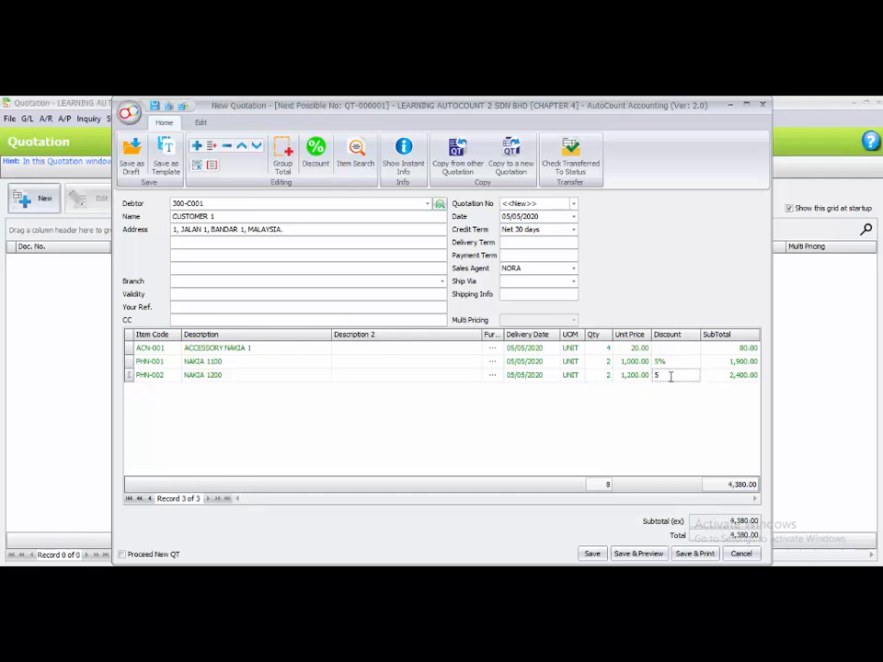
type("%")
key("Return")
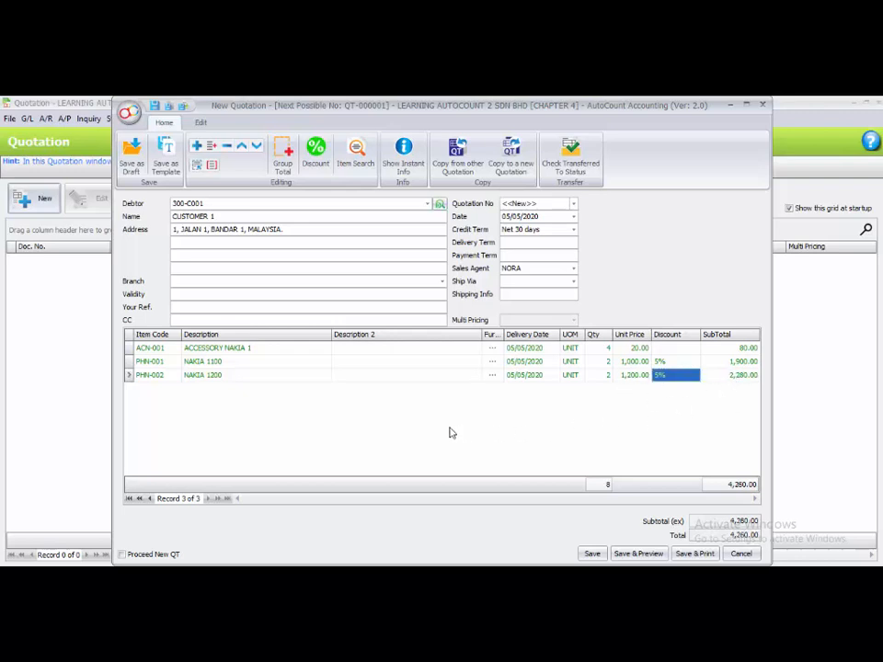
- Enable Proceed New QT and save the CUSTOMER 1 quotation
left_click(146, 556)
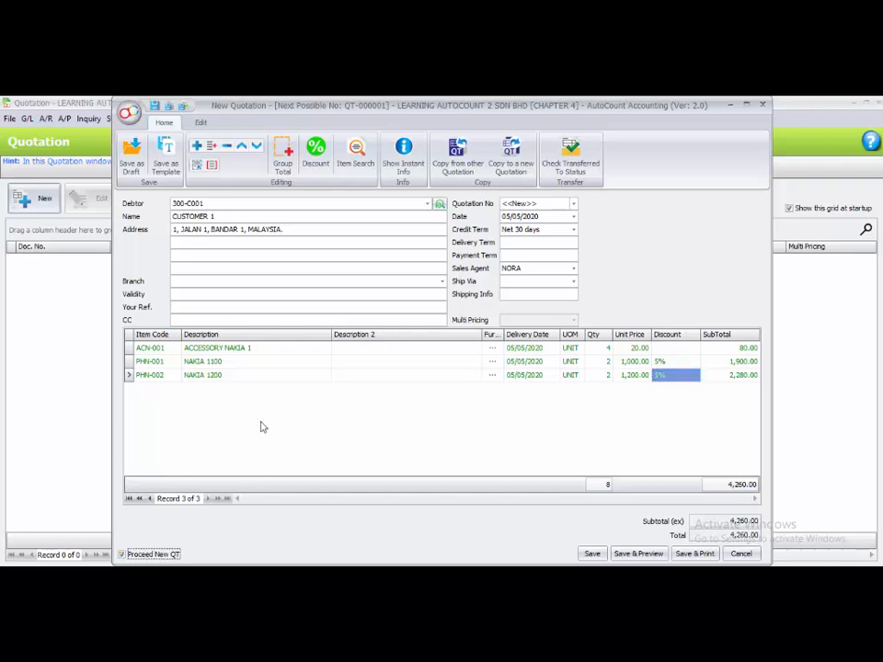
left_click(591, 555)
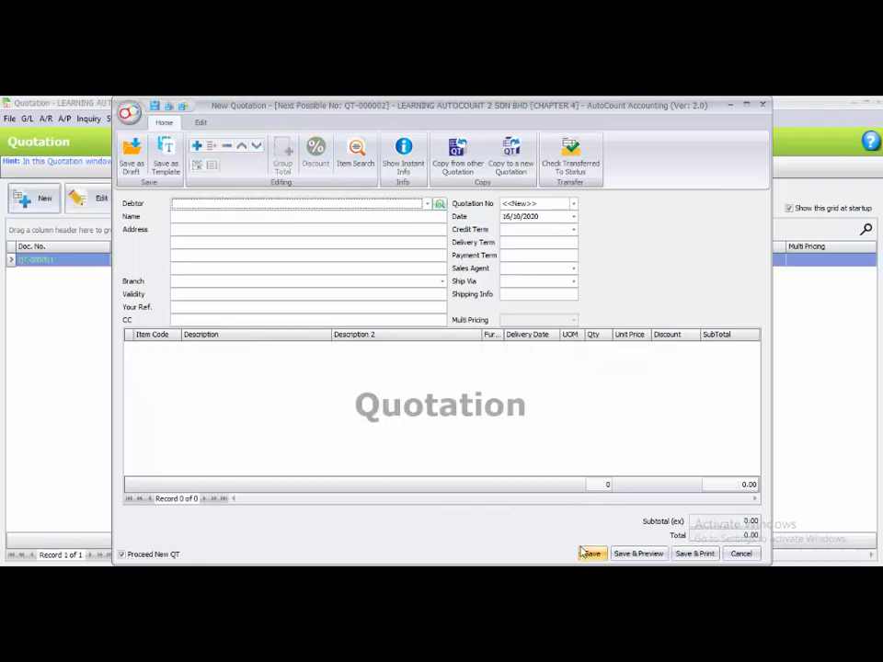
- Set the new quotation's debtor to CUSTOMER 2 and its date to 05/05/2020
left_click(427, 204)
left_click(357, 277)
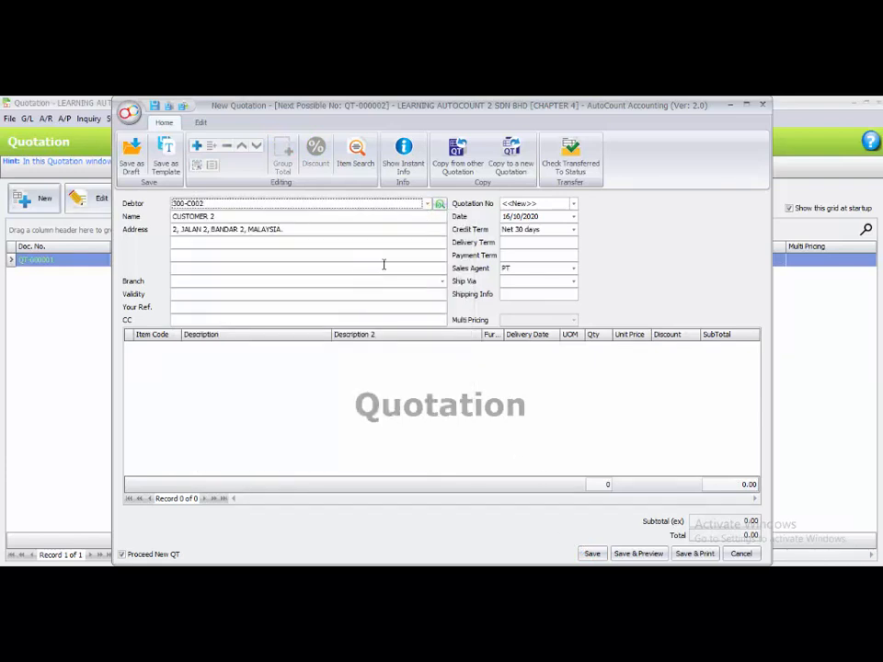
left_click(508, 217)
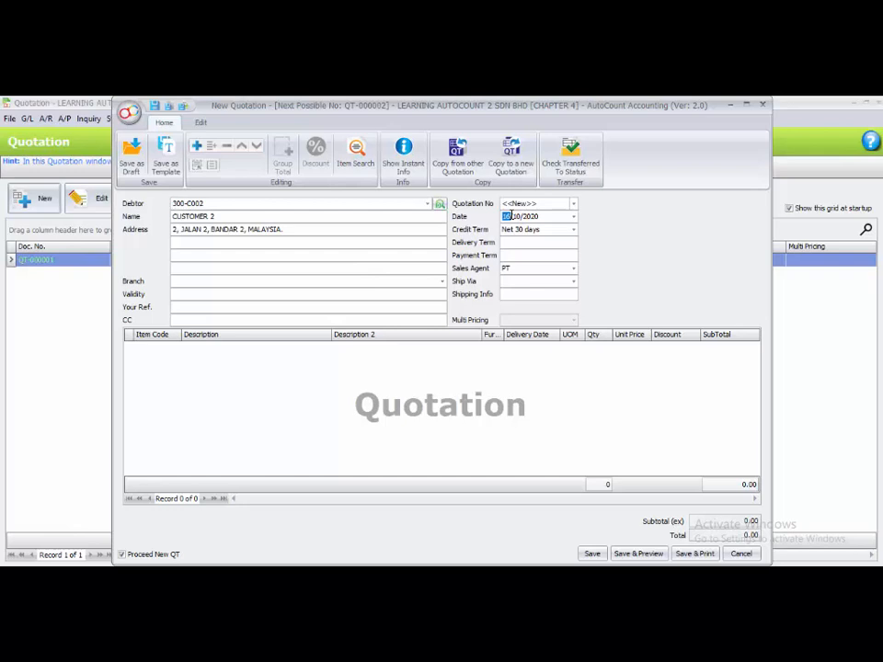
type("05/05")
- Add item PHS-002 (SAMSONG 85) with quantity 5 and a discount of 500, and save the quotation
right_click(158, 404)
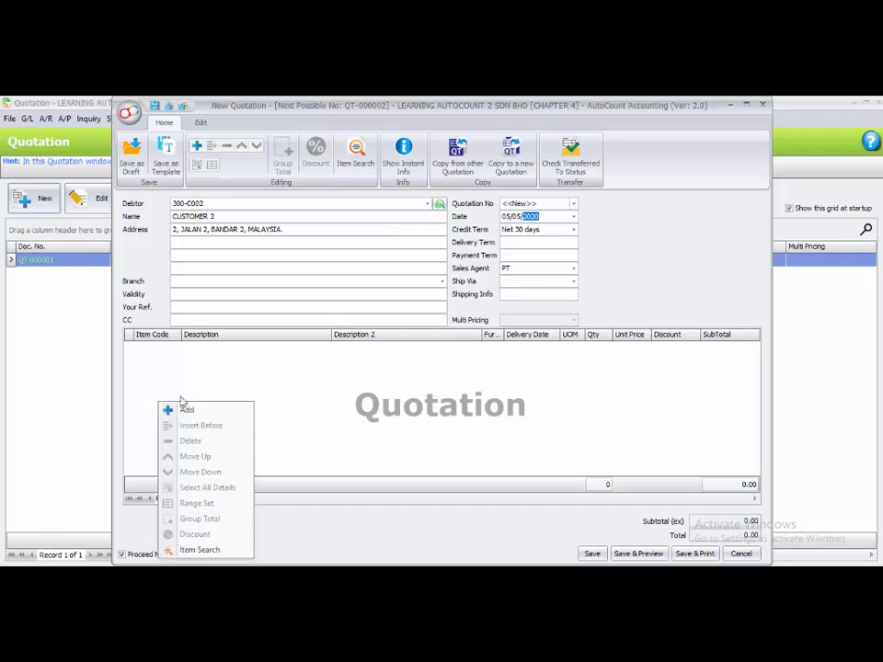
left_click(185, 409)
left_click(176, 350)
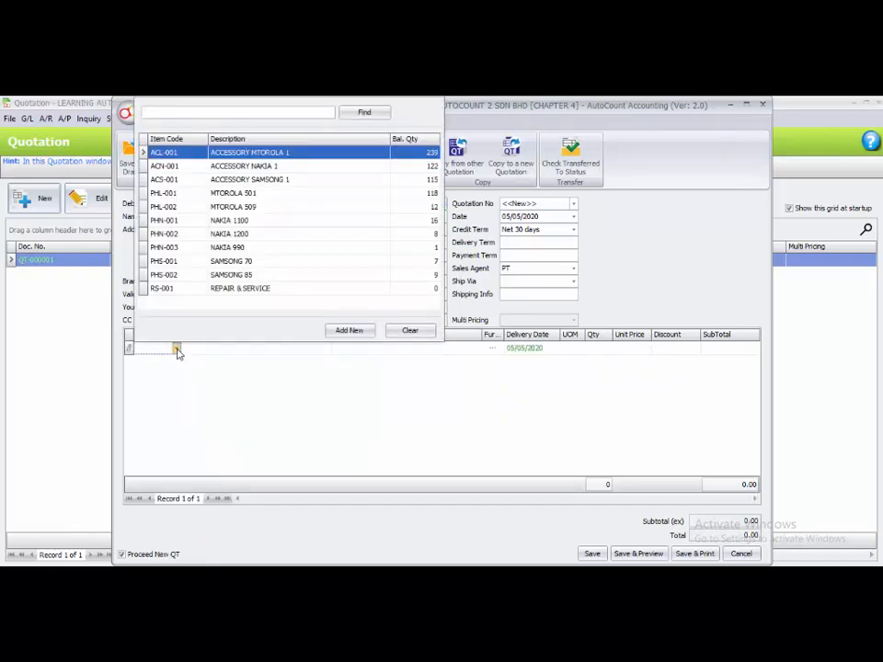
left_click(204, 275)
left_click(604, 347)
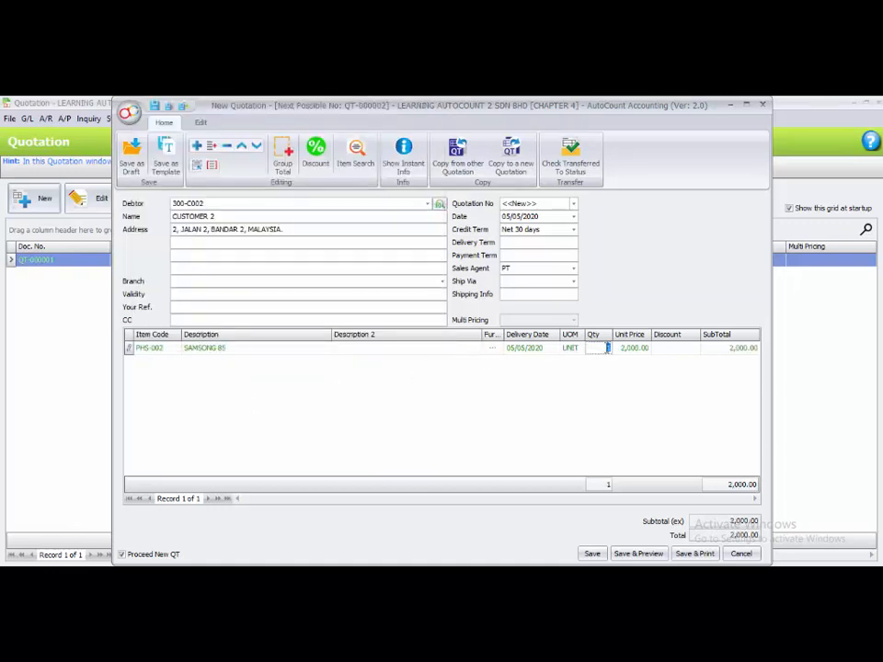
type("5")
left_click(675, 354)
type("500")
key("Return")
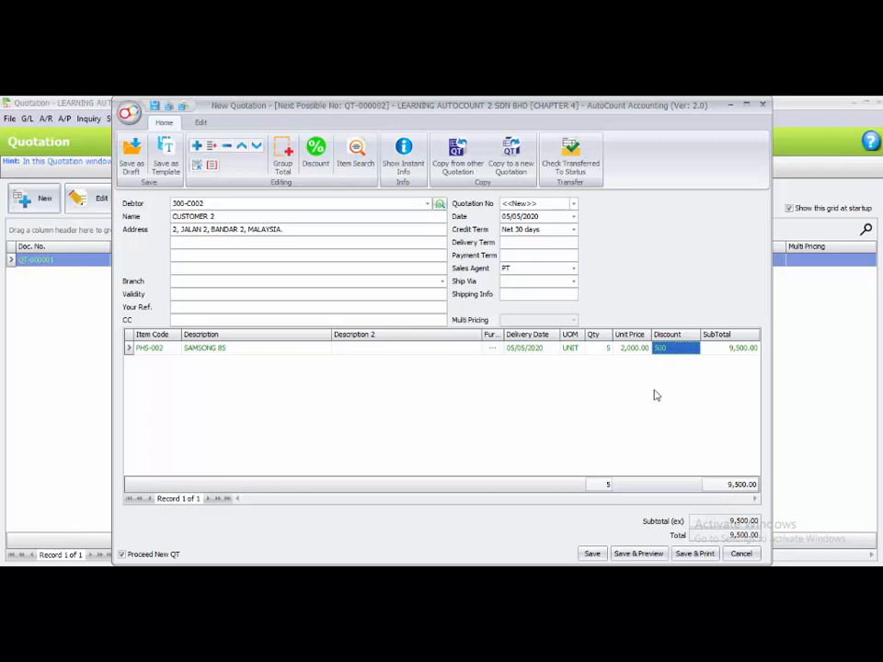
left_click(593, 555)
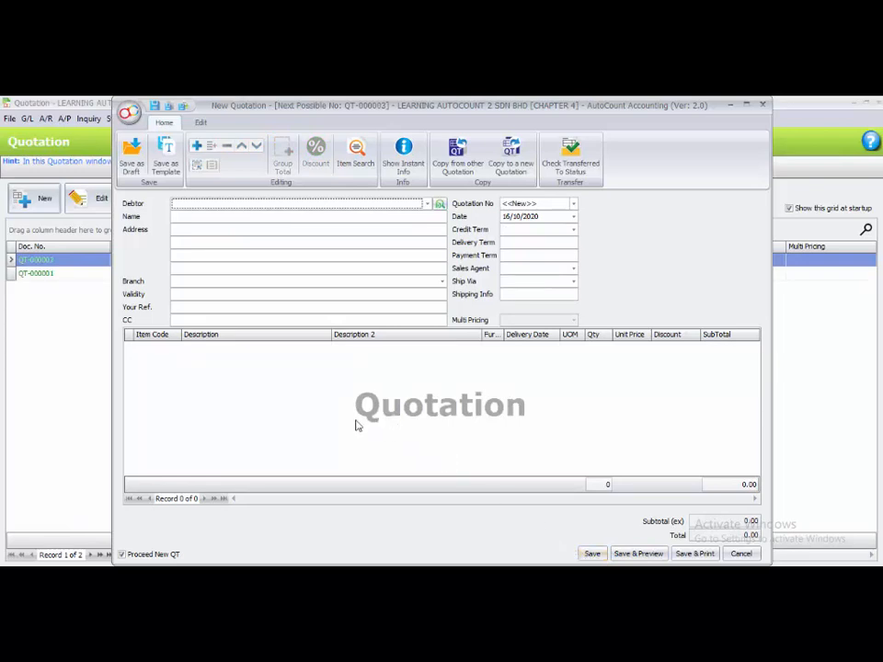
- Set the next quotation's debtor to CUSTOMER 1 and its date to 06/05/2020
left_click(428, 203)
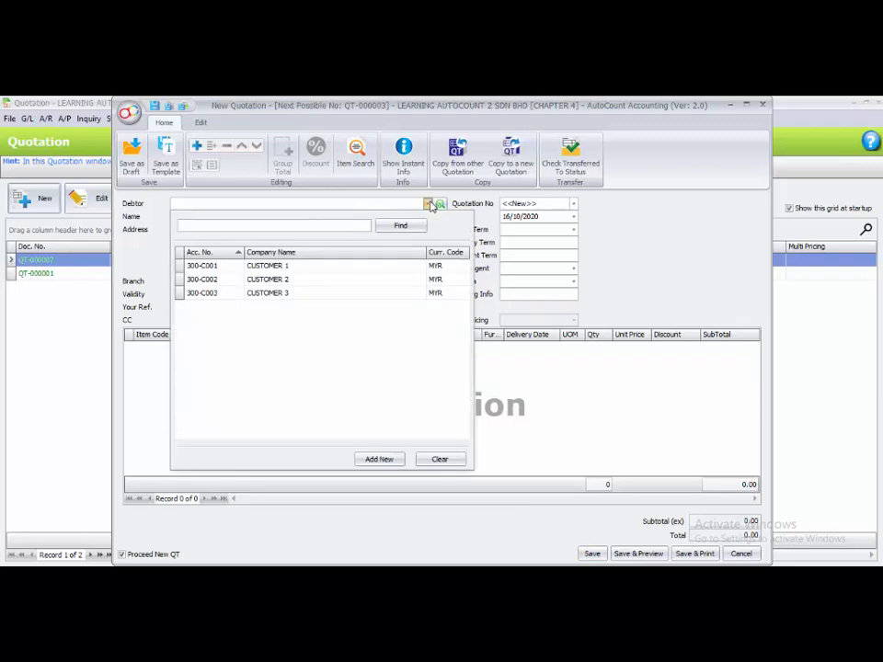
left_click(273, 265)
left_click(510, 216)
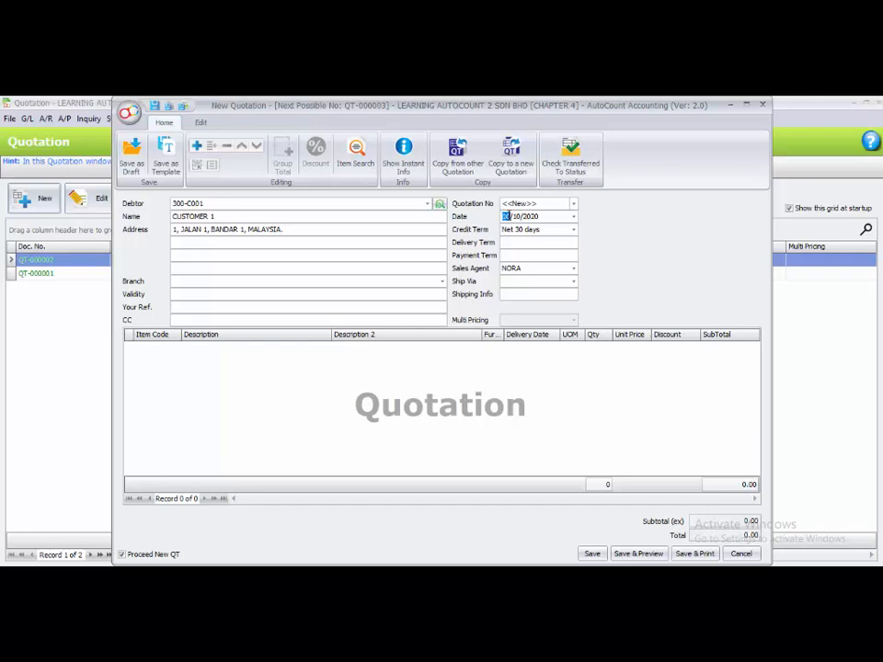
type("0605")
- Add item ACL-001 (ACCESSORY MTOROLA 1) to the quotation with quantity 50 and a 5% discount
right_click(205, 368)
left_click(218, 378)
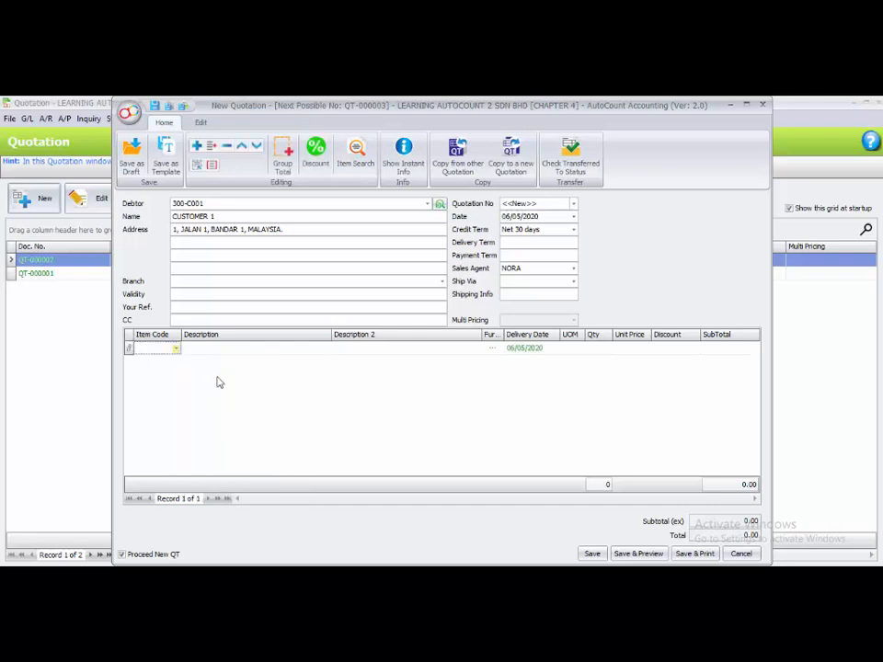
left_click(176, 350)
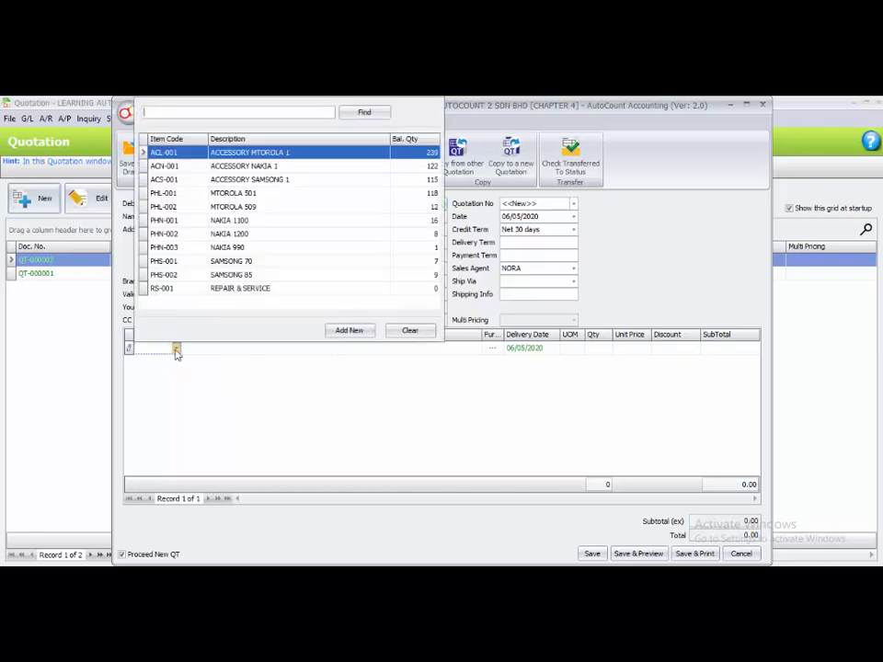
left_click(185, 161)
left_click(607, 351)
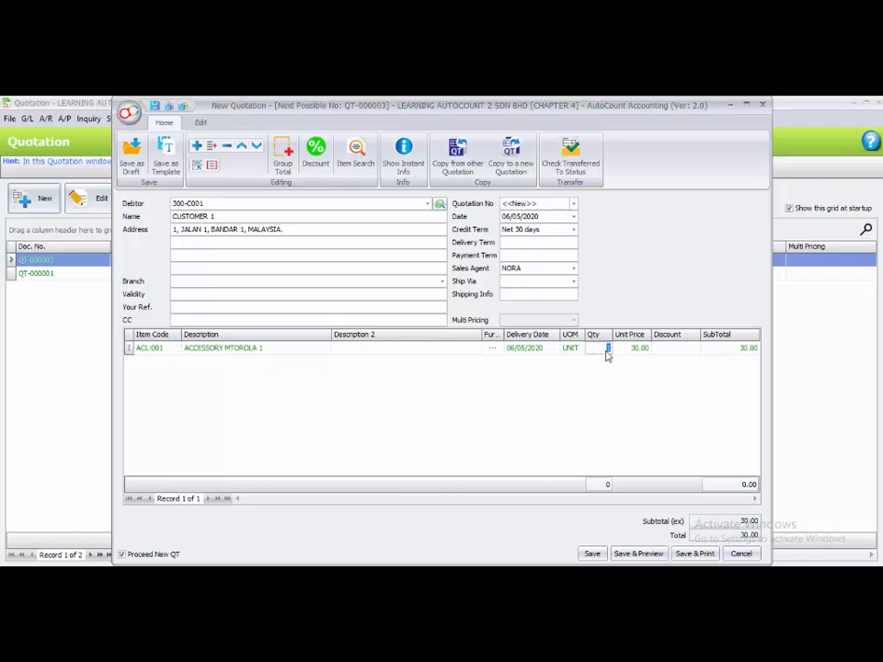
key("Tab")
key("Tab")
type("5%")
key("Return")
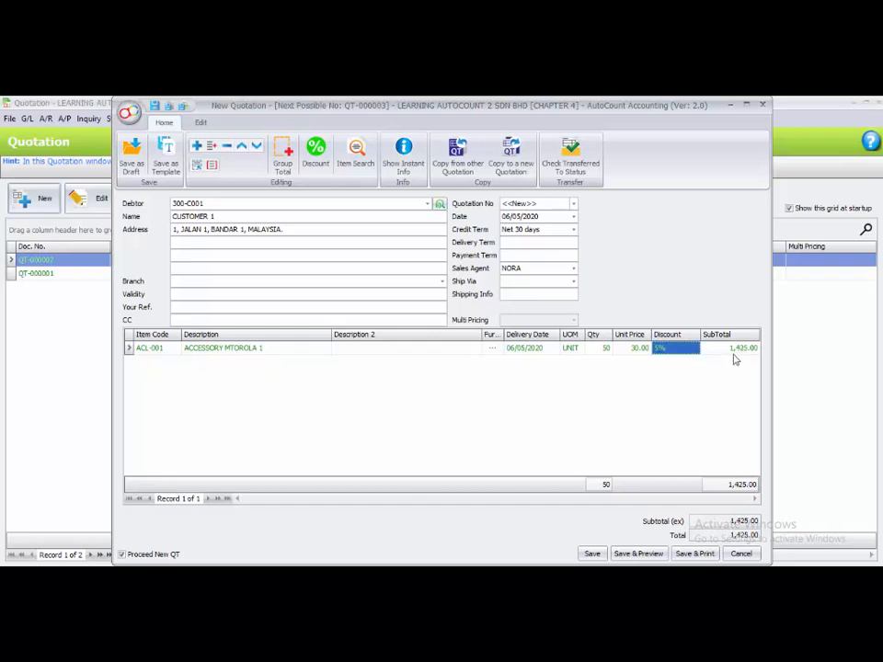
- Add item PHL-001 (MTOROLA 501) to the quotation with quantity 50 and a 5%+2% discount
right_click(267, 384)
left_click(296, 394)
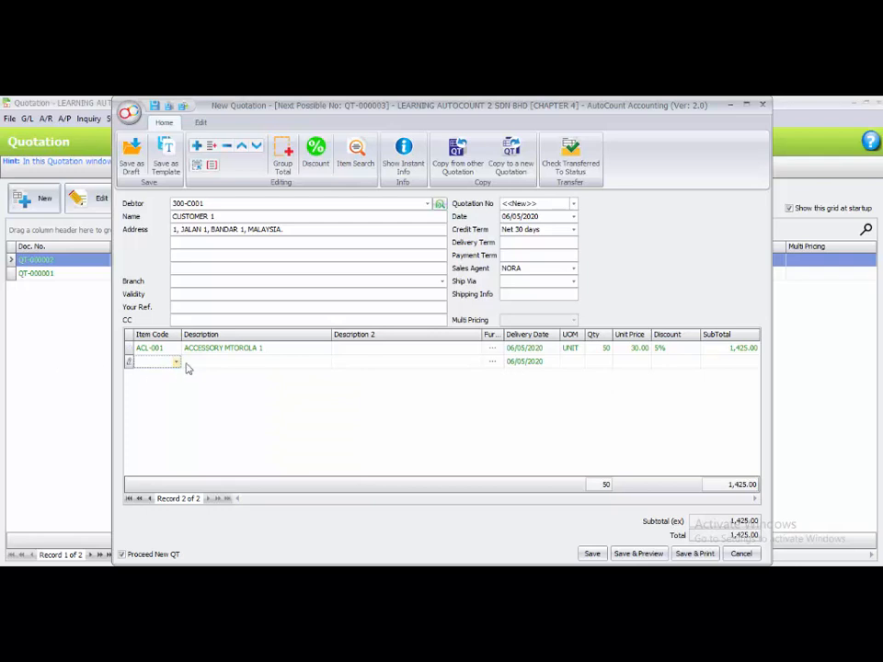
left_click(176, 366)
left_click(176, 363)
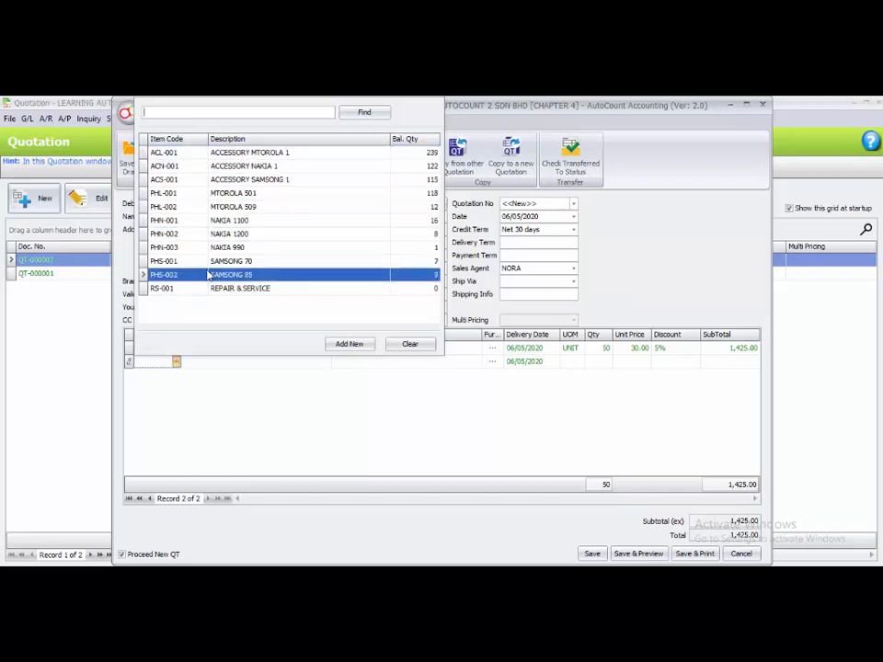
left_click(214, 193)
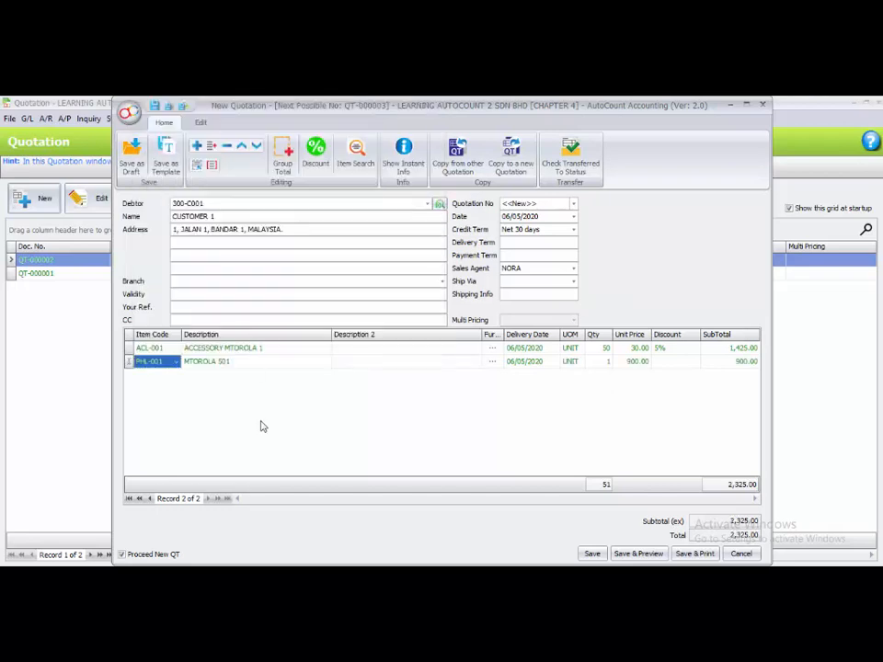
left_click(603, 362)
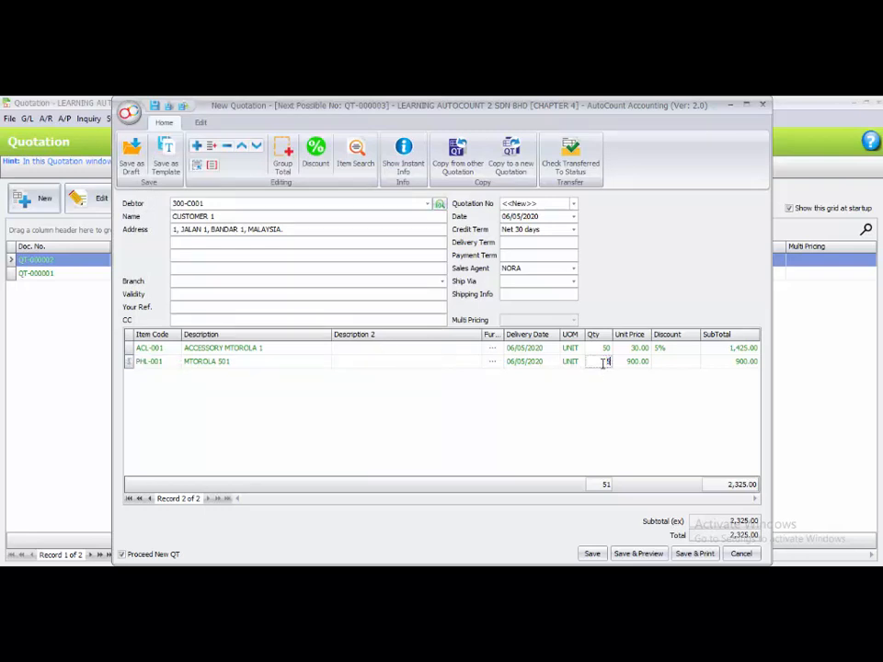
left_click(656, 364)
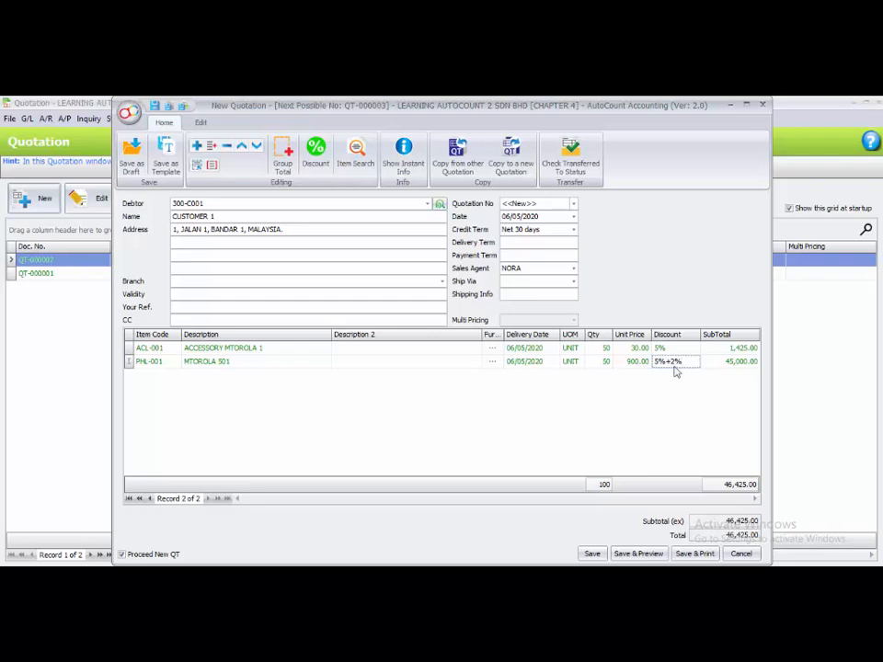
key("Return")
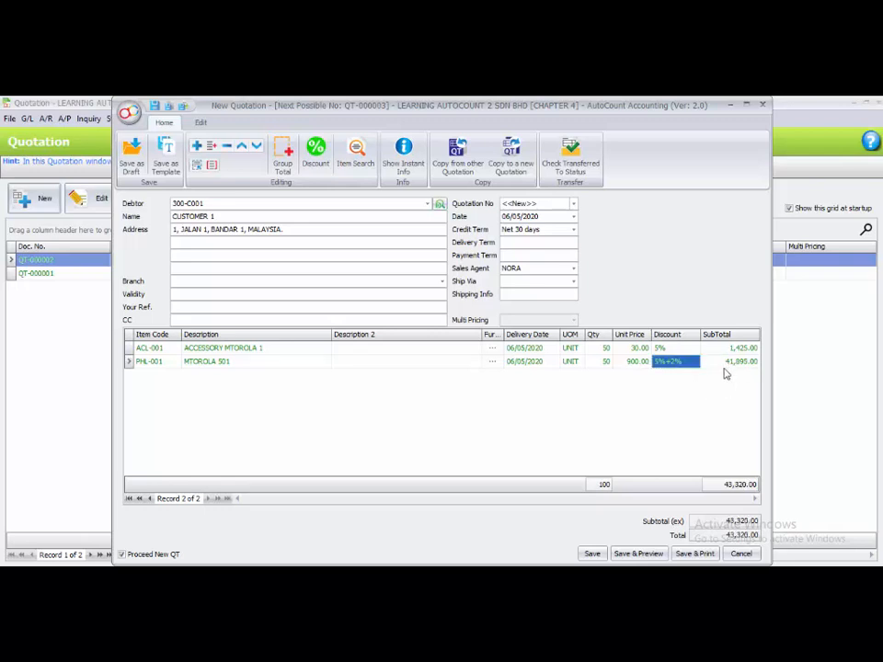
- Set the unit price of the PHL-001 line to 950
left_click(674, 361)
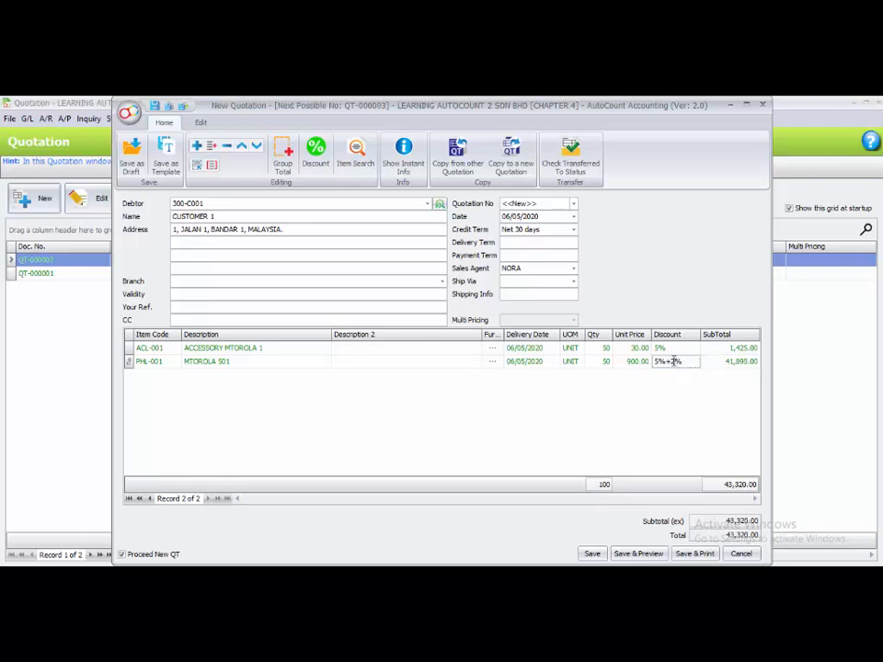
left_click(607, 363)
left_click(634, 365)
type("950")
key("Return")
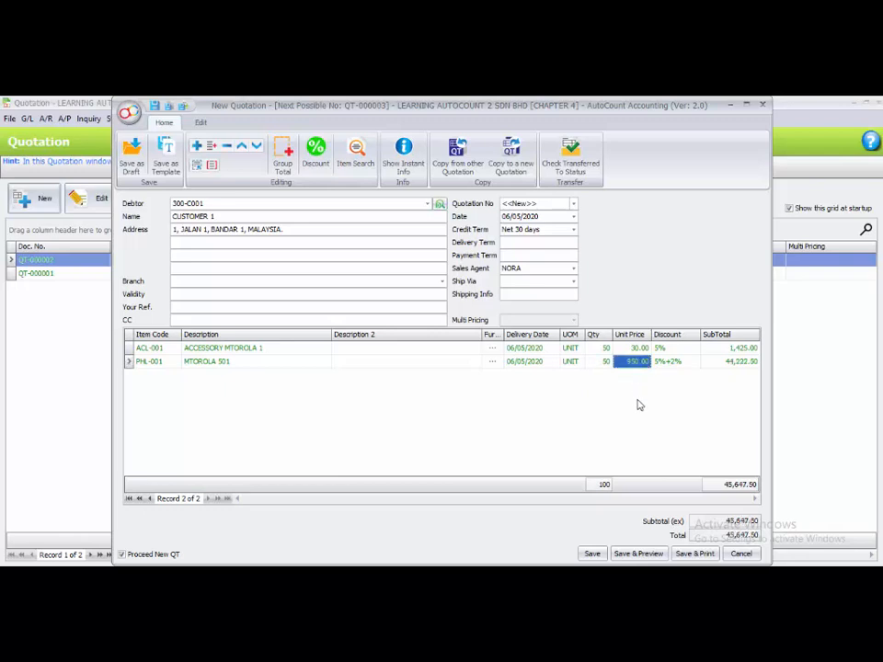
left_click(735, 365)
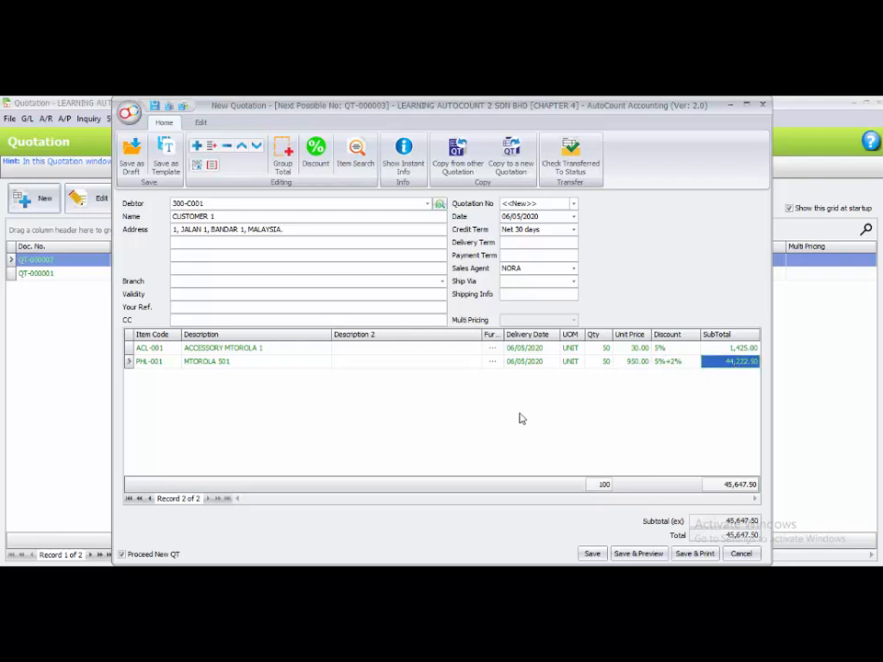
- Save the quotation without proceeding to a new one, and close the Quotation window
left_click(138, 555)
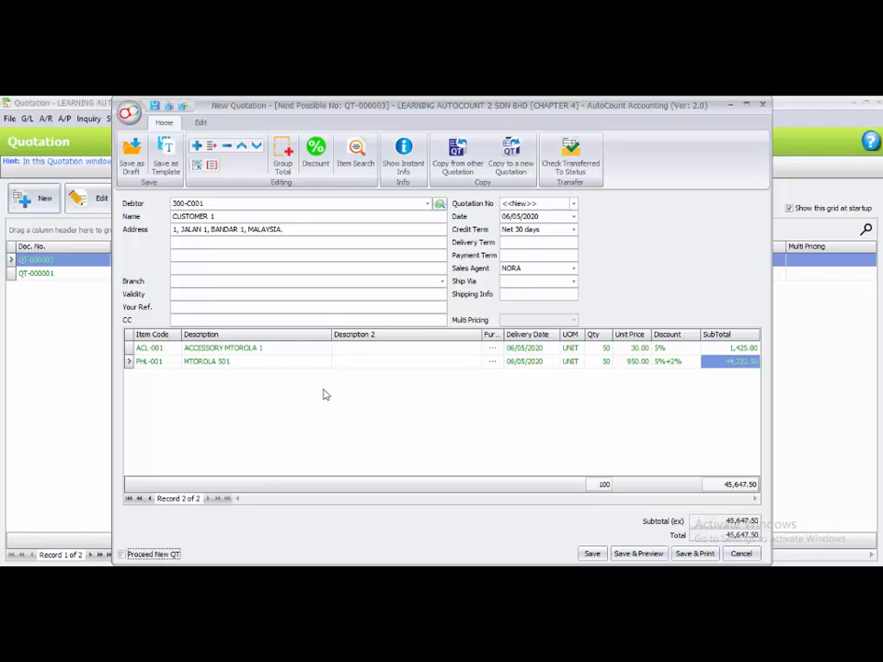
left_click(593, 555)
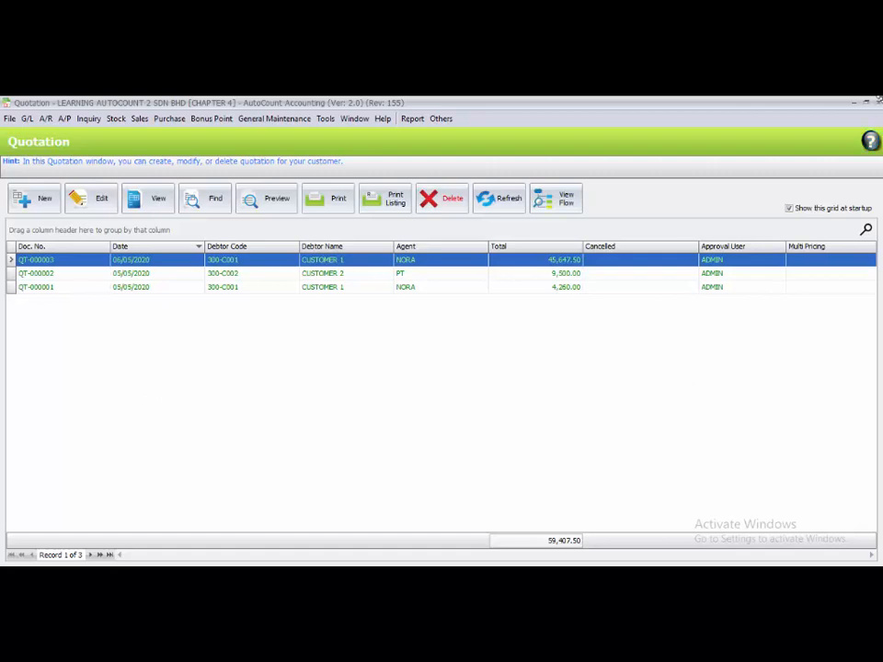
left_click(878, 102)
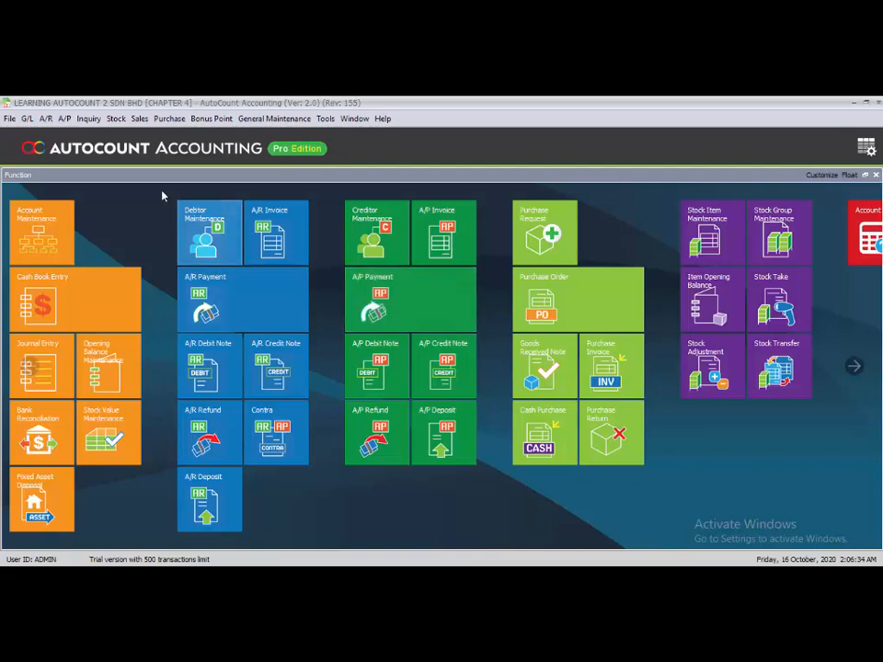
- Create a new sales order and set its debtor to CUSTOMER 1
left_click(139, 120)
left_click(147, 151)
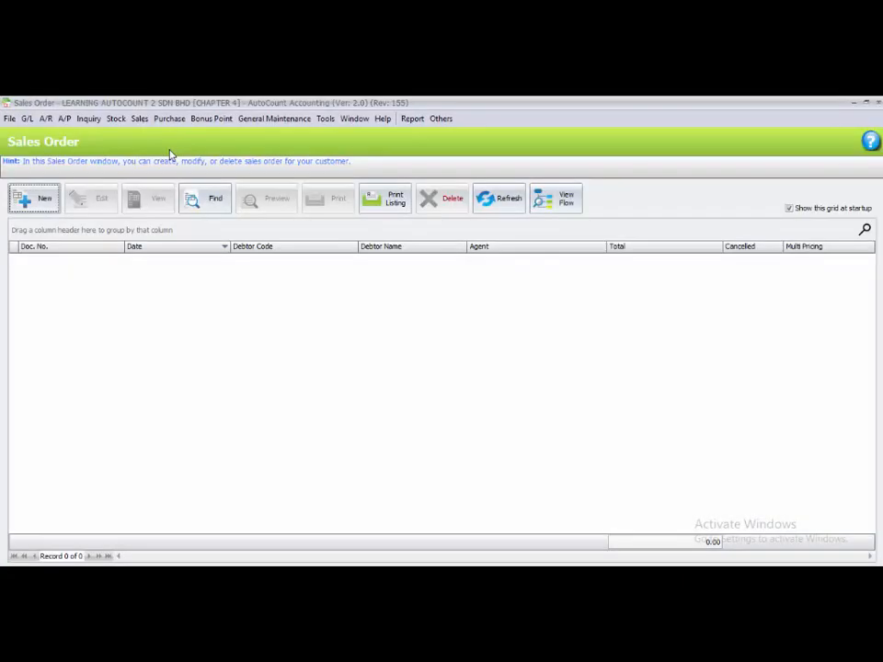
left_click(35, 199)
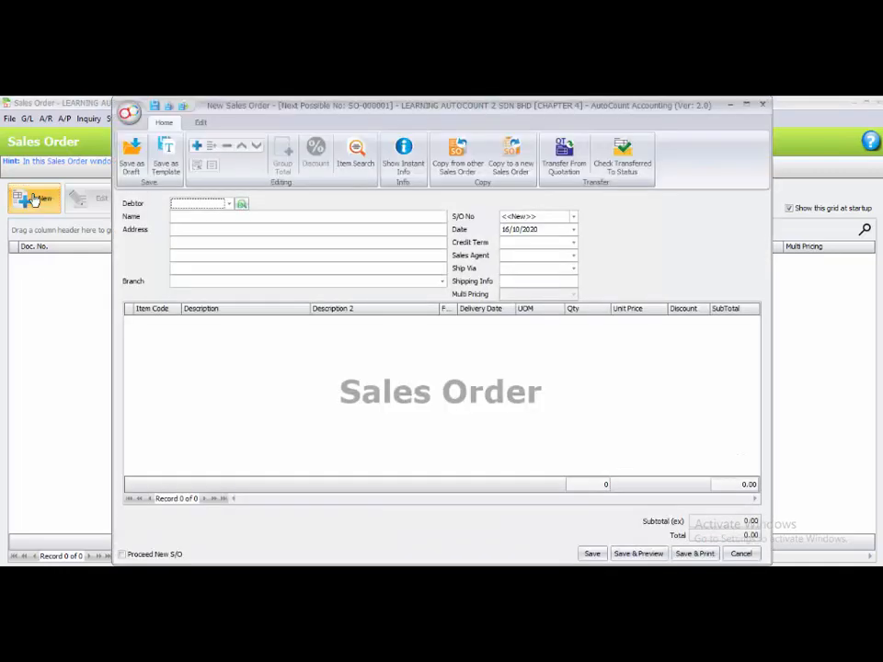
left_click(229, 203)
left_click(229, 266)
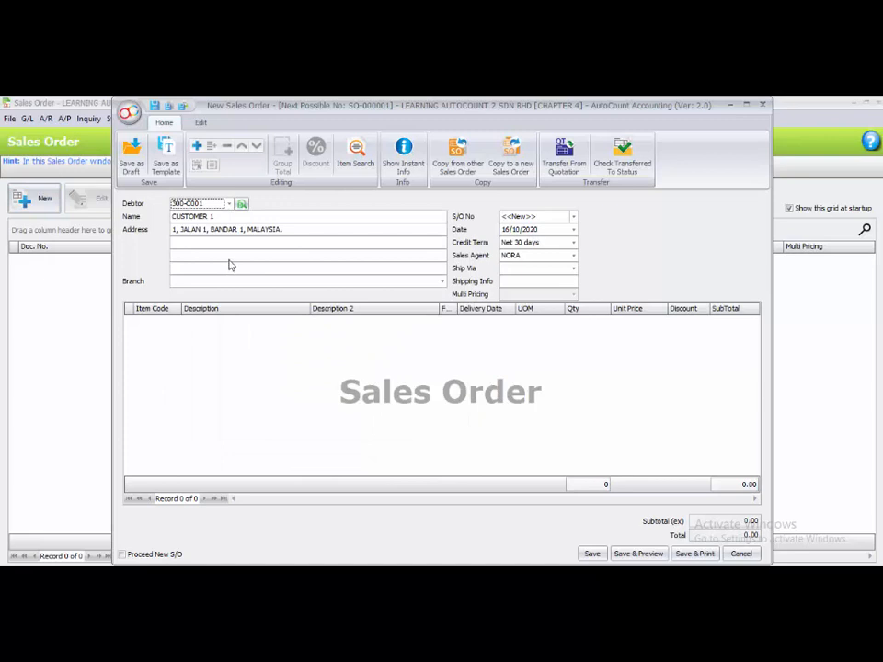
- Transfer the full quotations QT-000001 and QT-000003 into the CUSTOMER 1 sales order
left_click(564, 157)
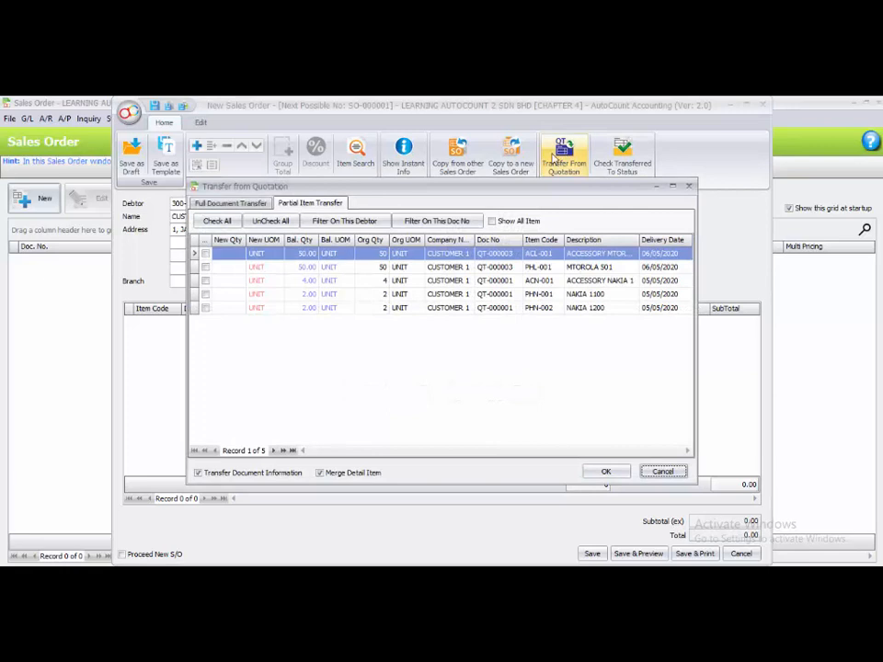
left_click(211, 208)
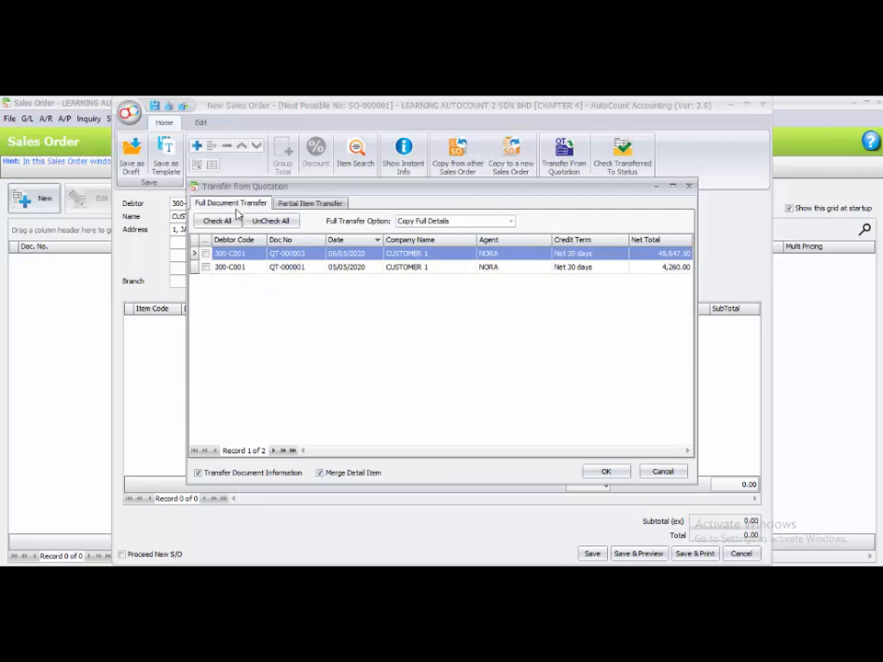
left_click(301, 267)
left_click(206, 267)
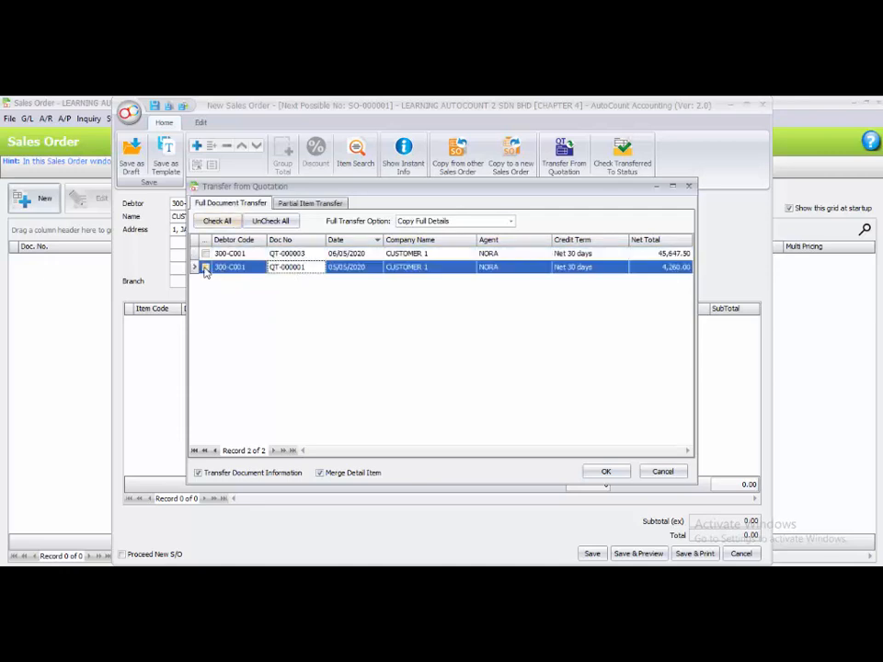
left_click(290, 256)
left_click(205, 255)
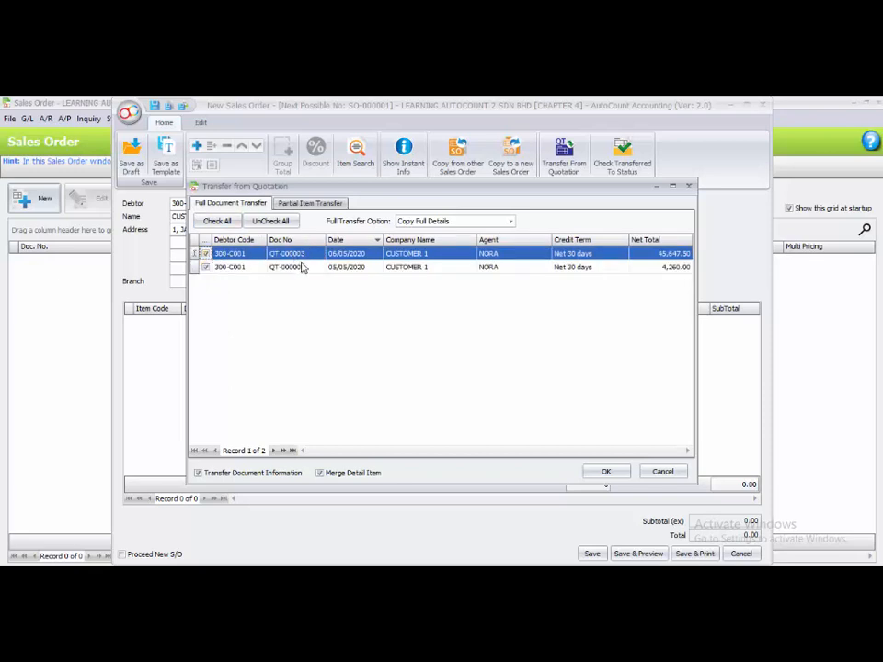
left_click(600, 475)
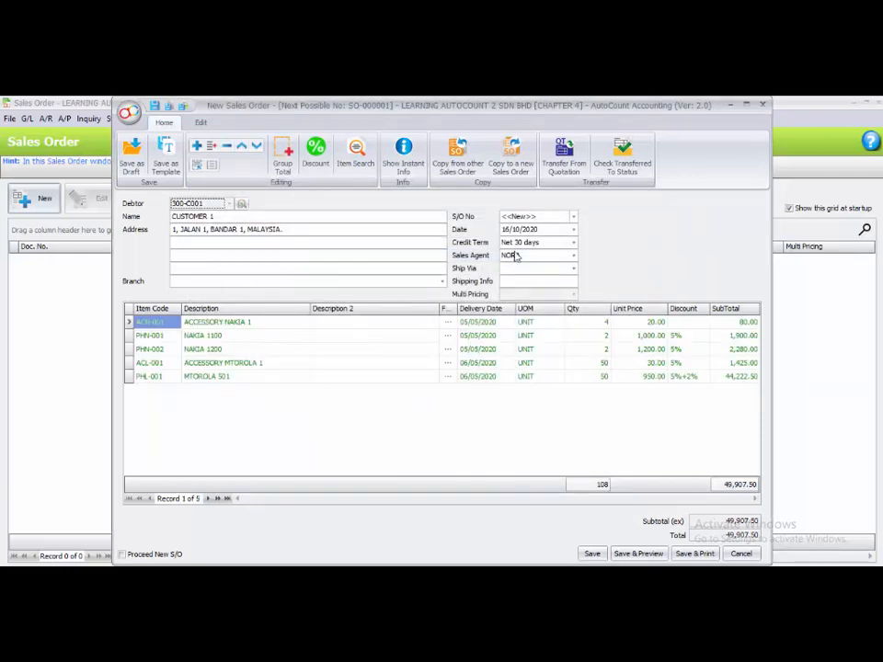
- Set the sales order's date to 06/05/2020 and save it with proceeding to a new sales order enabled
left_click(505, 229)
type("06/05")
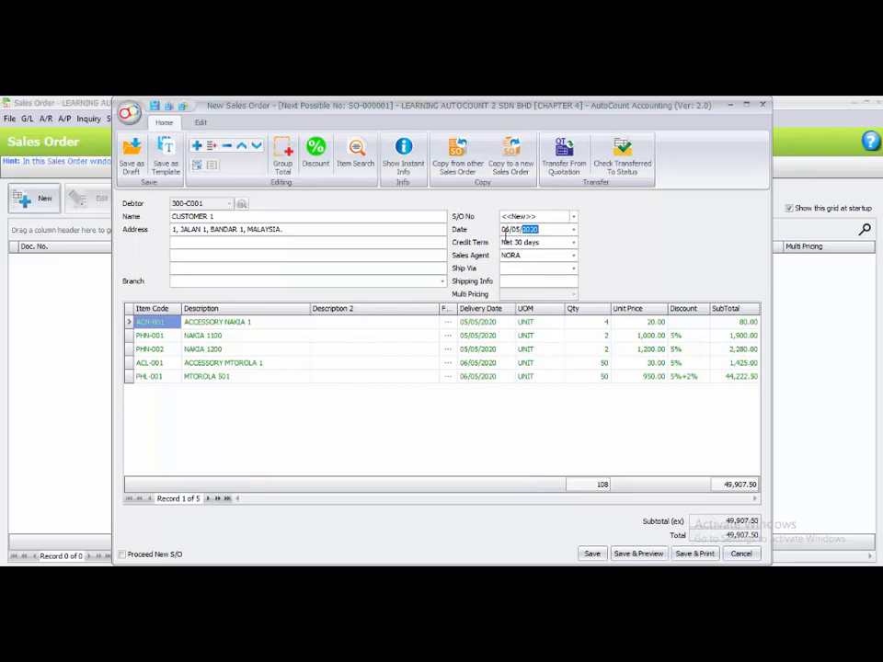
left_click(496, 405)
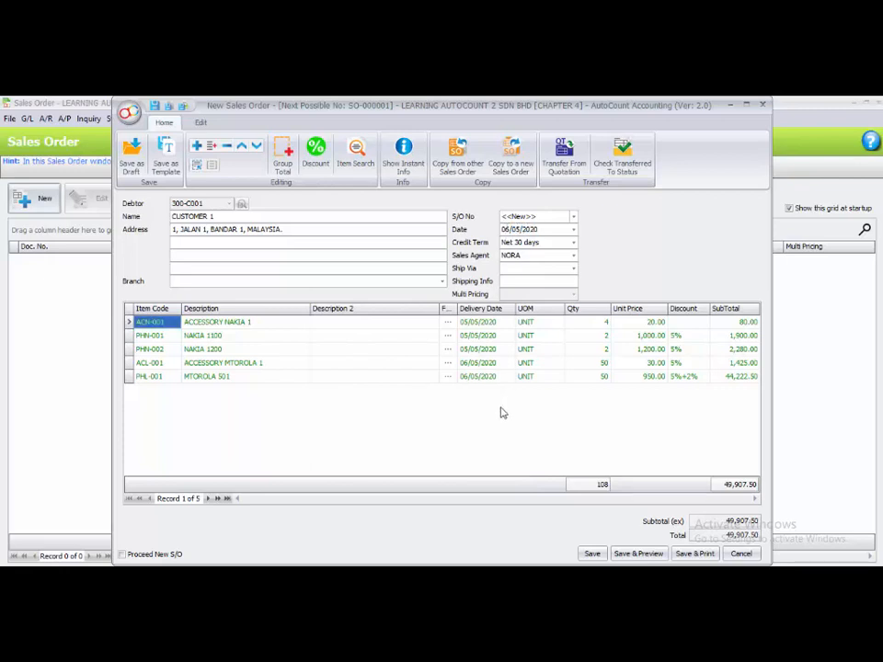
left_click(160, 556)
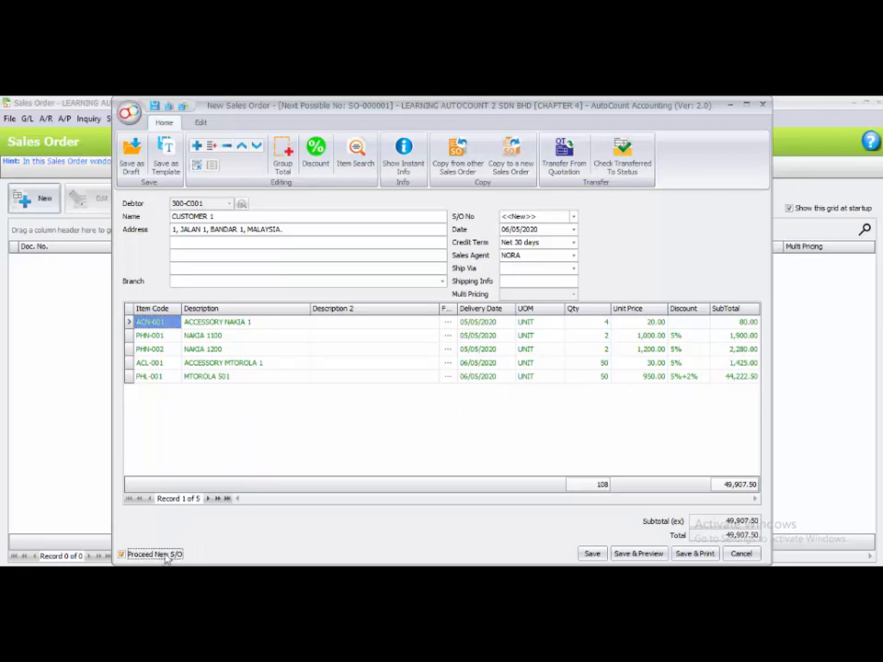
left_click(592, 554)
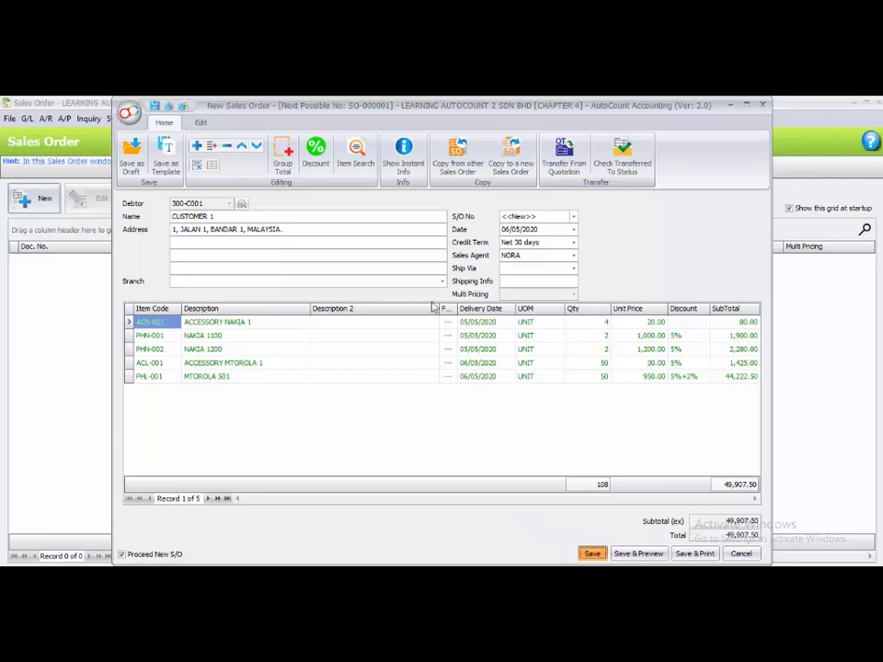
- Set the next sales order's debtor to CUSTOMER 2 and transfer the full quotation QT-000002 into it
left_click(229, 205)
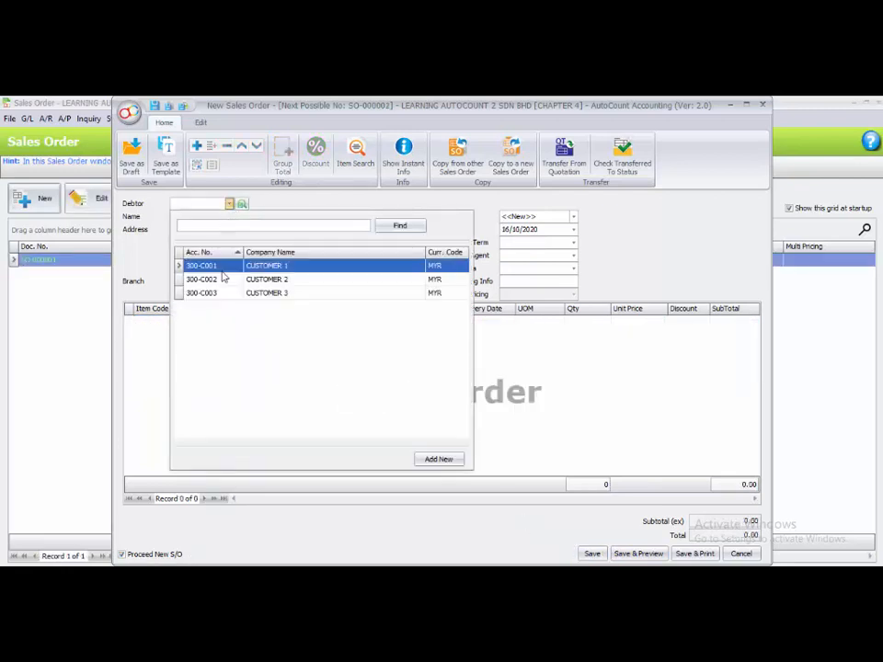
left_click(225, 285)
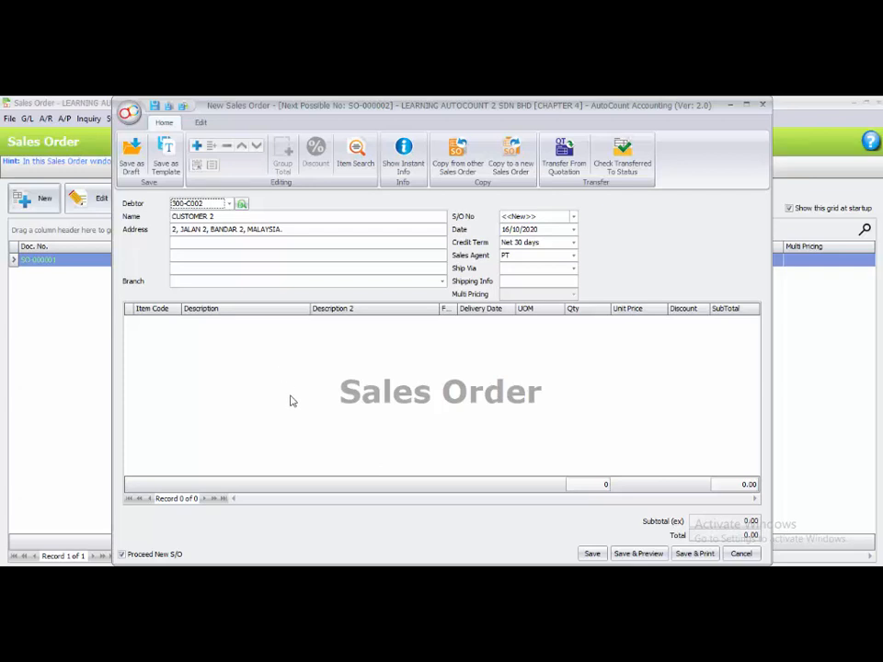
left_click(559, 162)
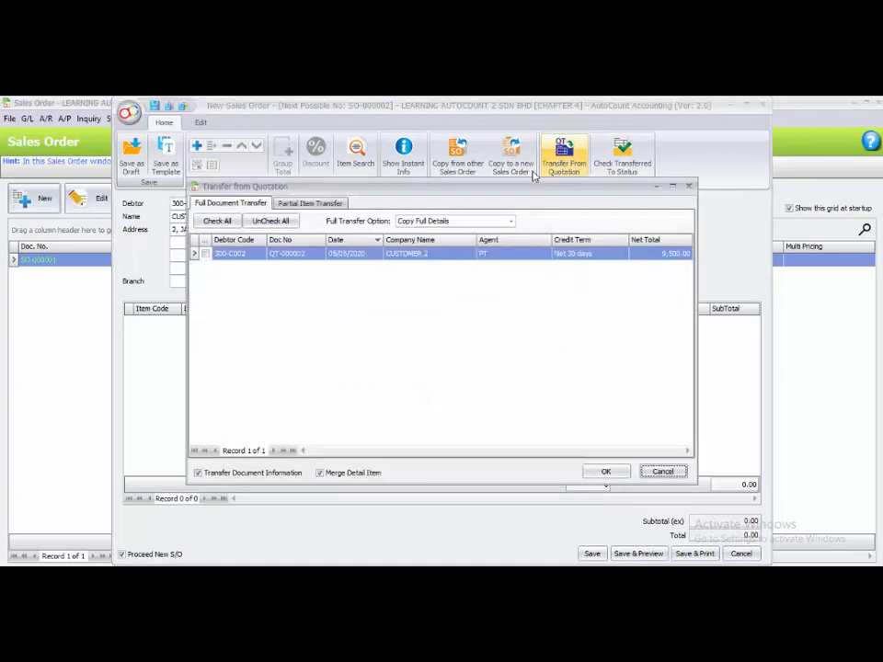
left_click(207, 255)
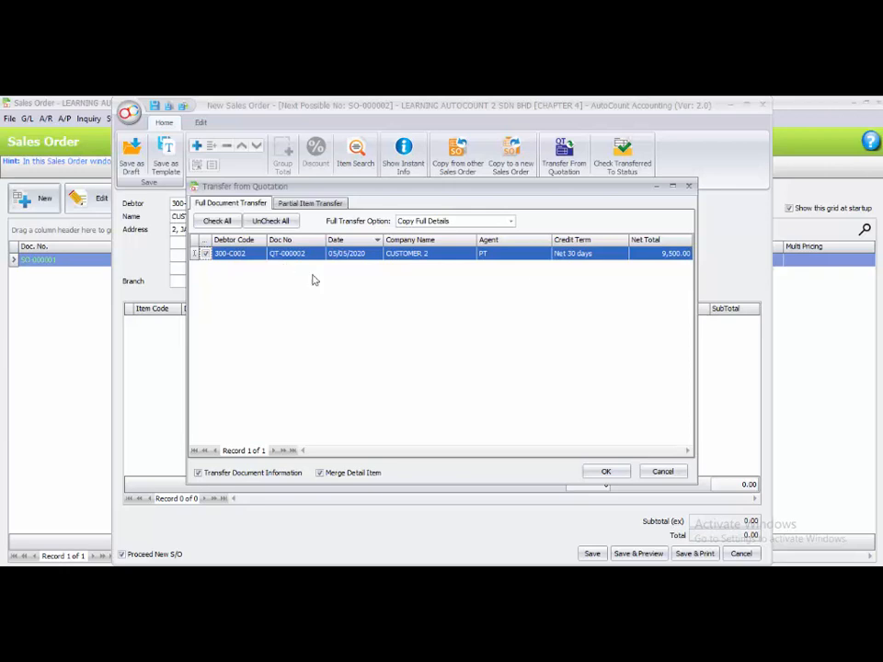
left_click(605, 472)
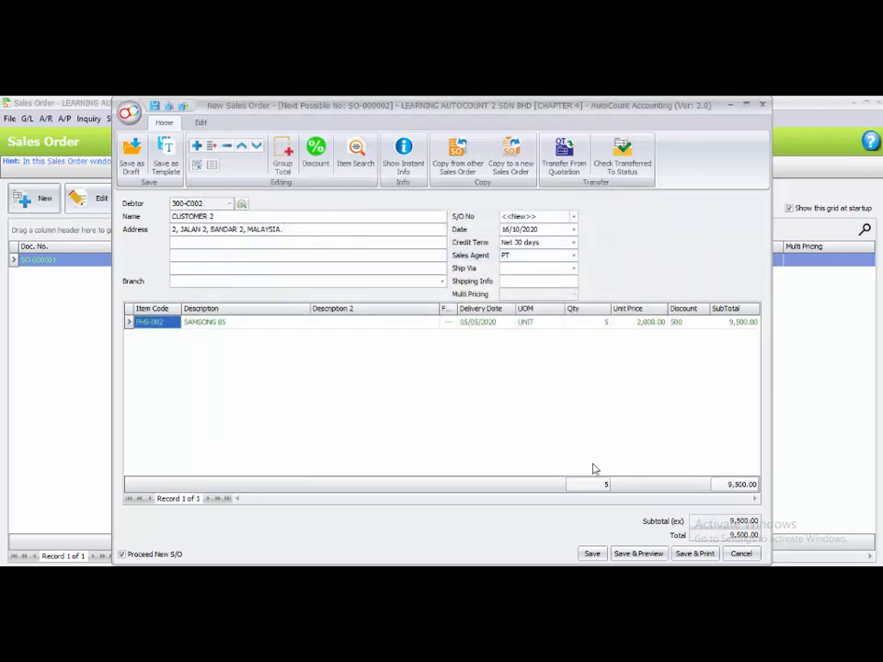
- Date the CUSTOMER 2 sales order 06/05/2020 and save it without proceeding to a new one
left_click(506, 229)
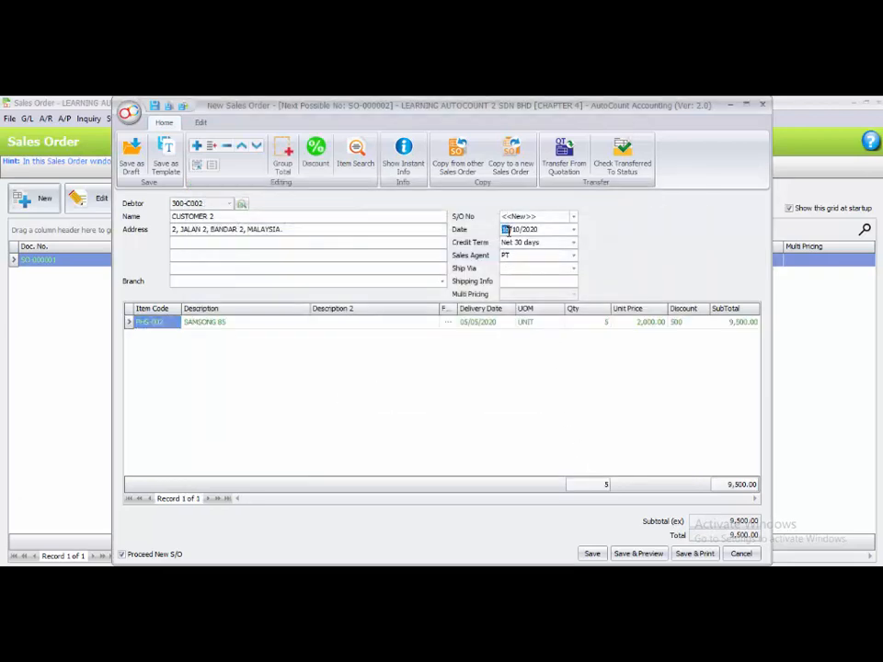
type("06/05")
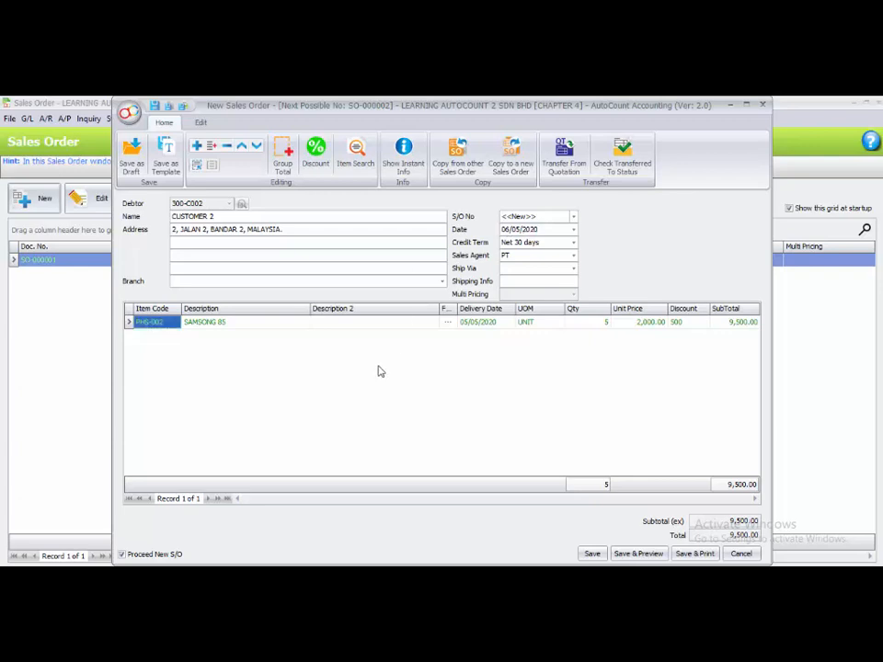
left_click(123, 554)
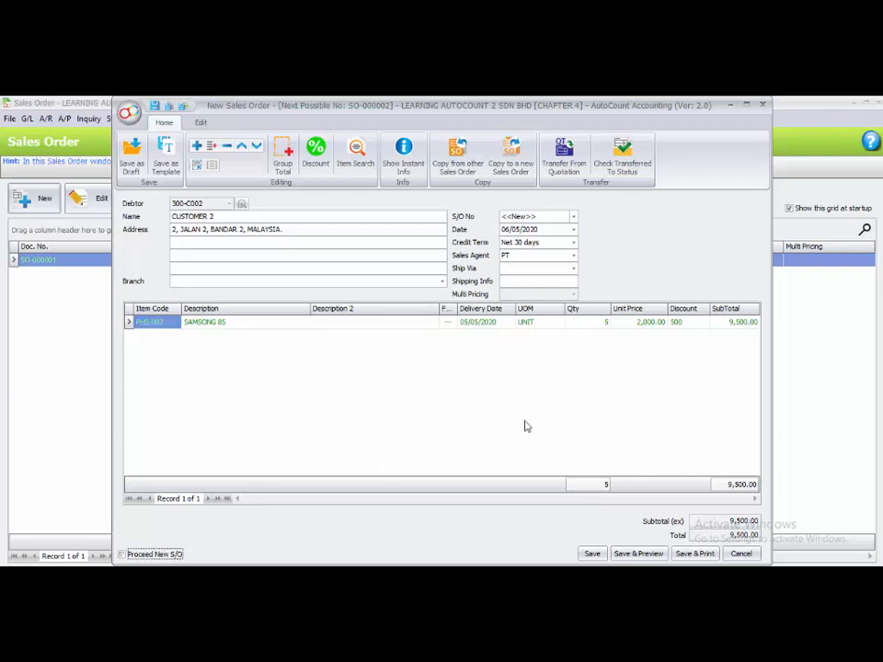
left_click(590, 554)
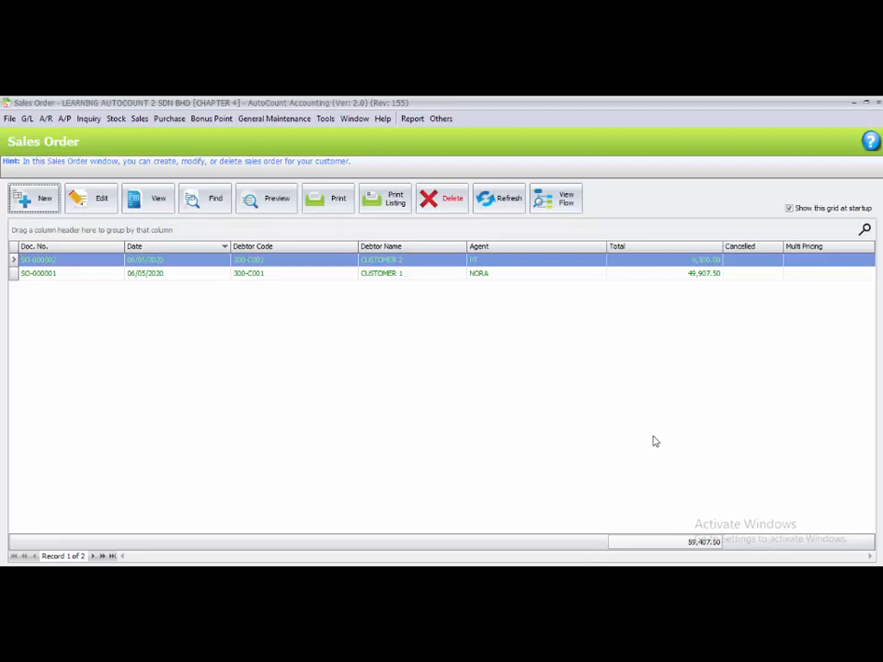
- Close the sales order list and start a new delivery order for debtor CUSTOMER 1
left_click(877, 104)
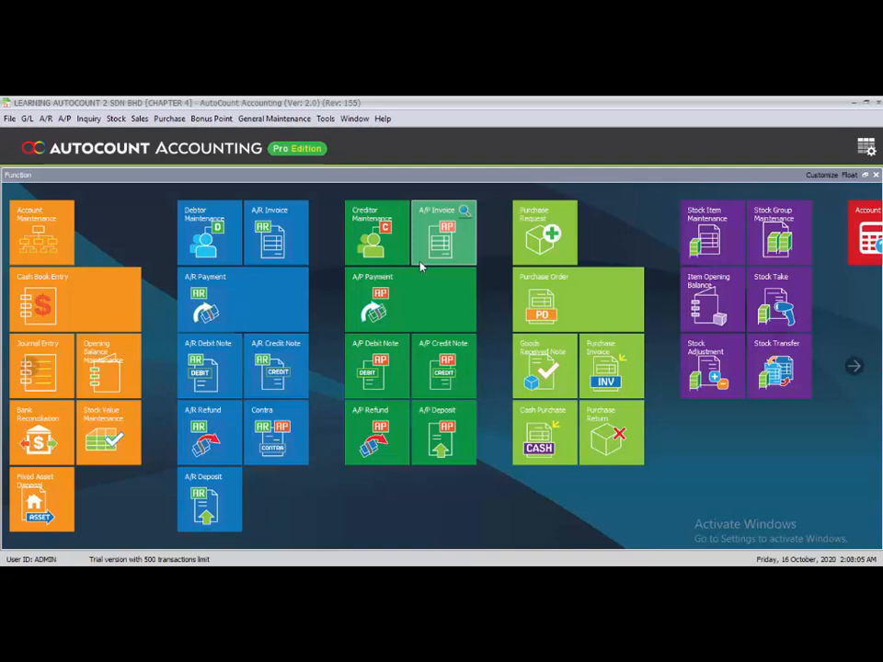
left_click(138, 121)
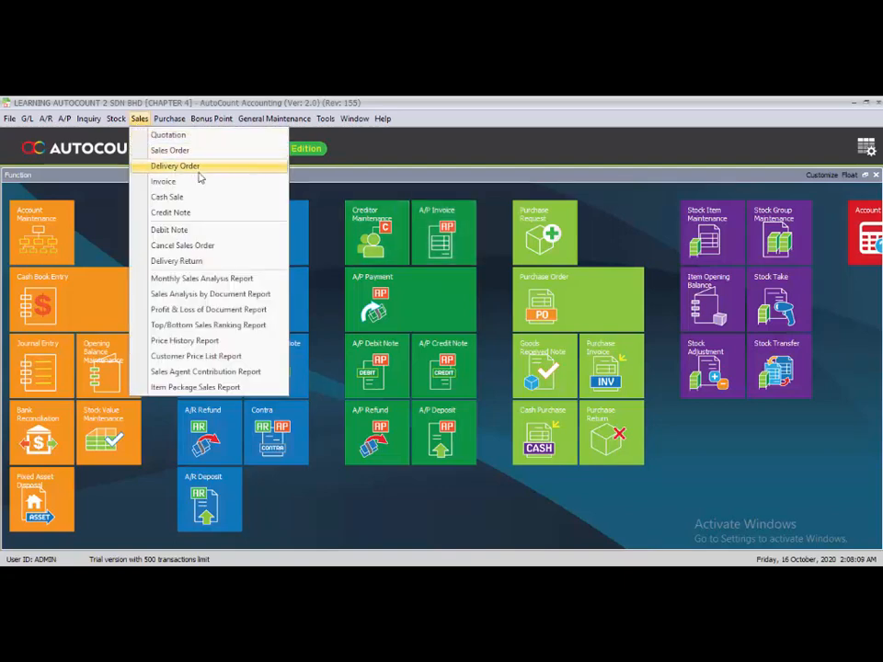
left_click(170, 166)
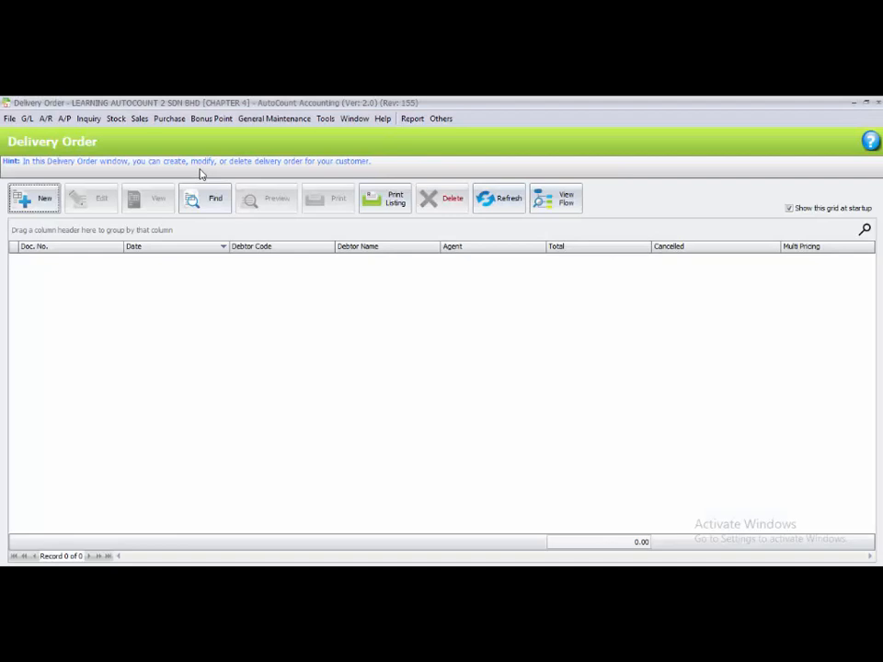
left_click(48, 201)
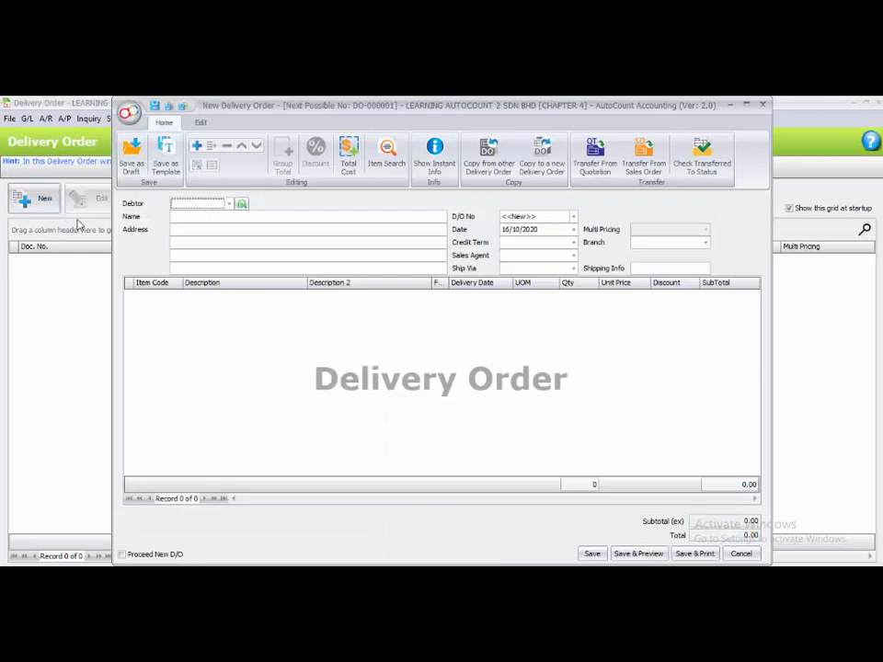
left_click(226, 204)
left_click(197, 264)
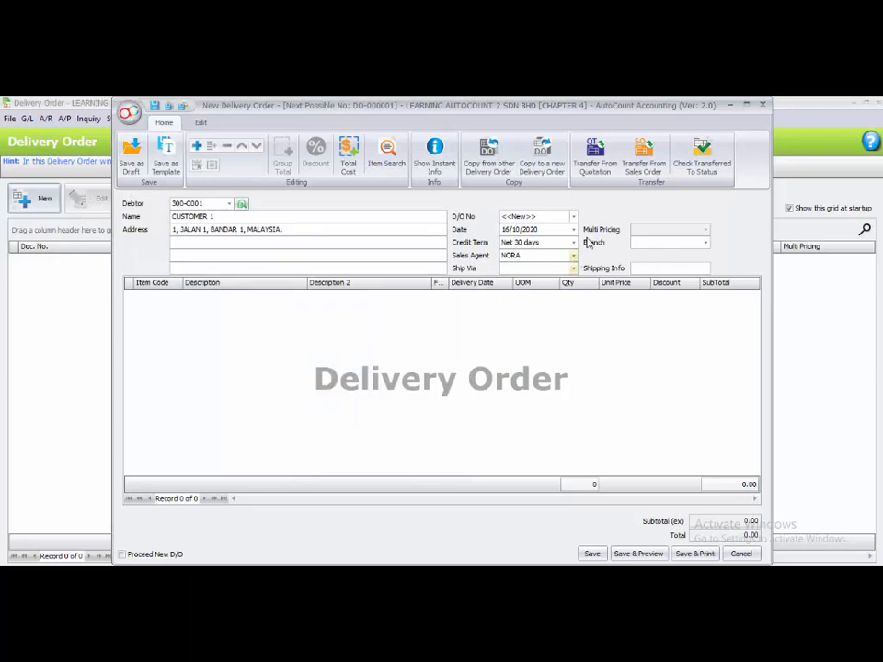
- Partially transfer 2 units each of items ACN-001 and PHN-001 from sales order SO-000001 into the delivery order
left_click(637, 171)
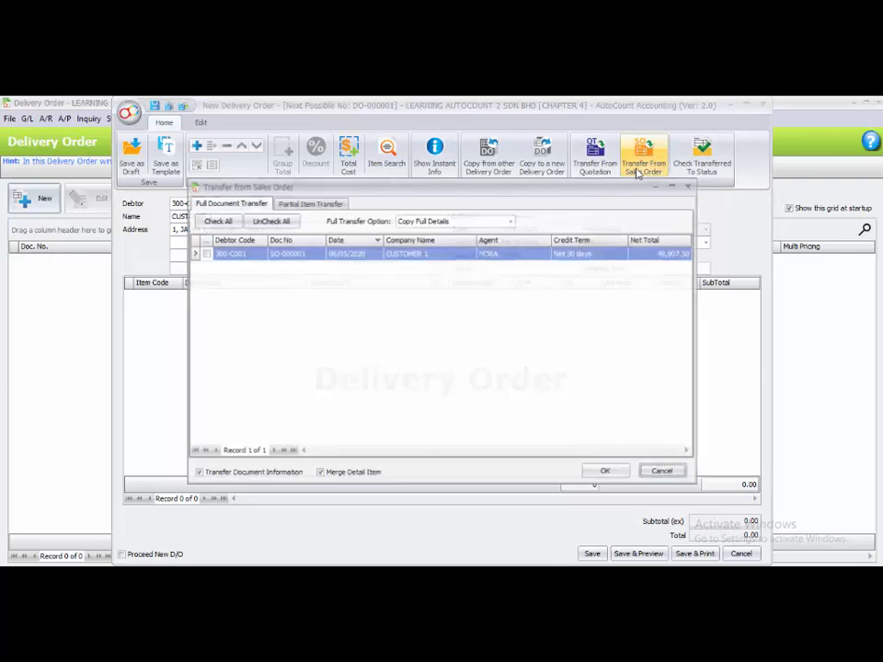
left_click(319, 204)
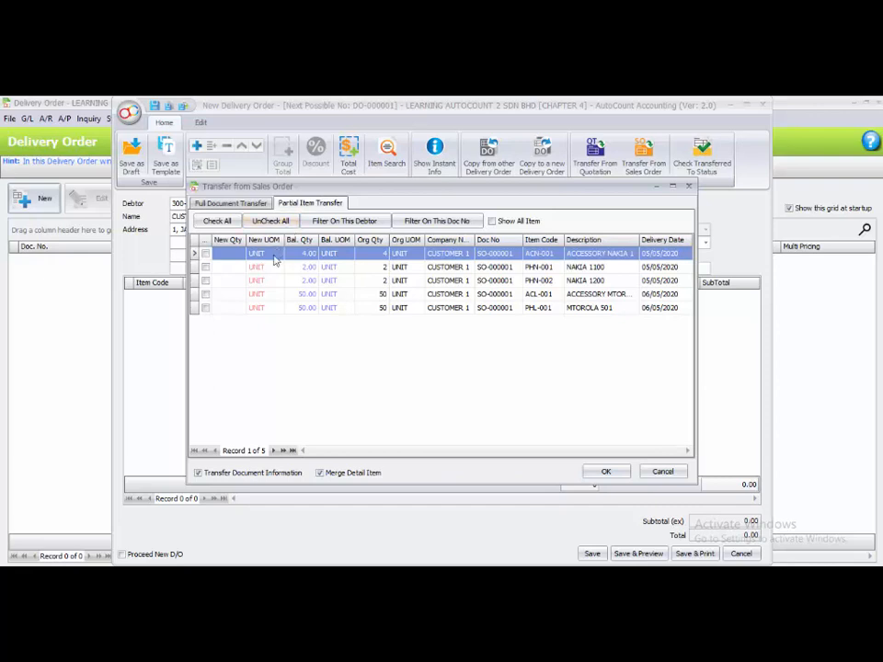
left_click(287, 221)
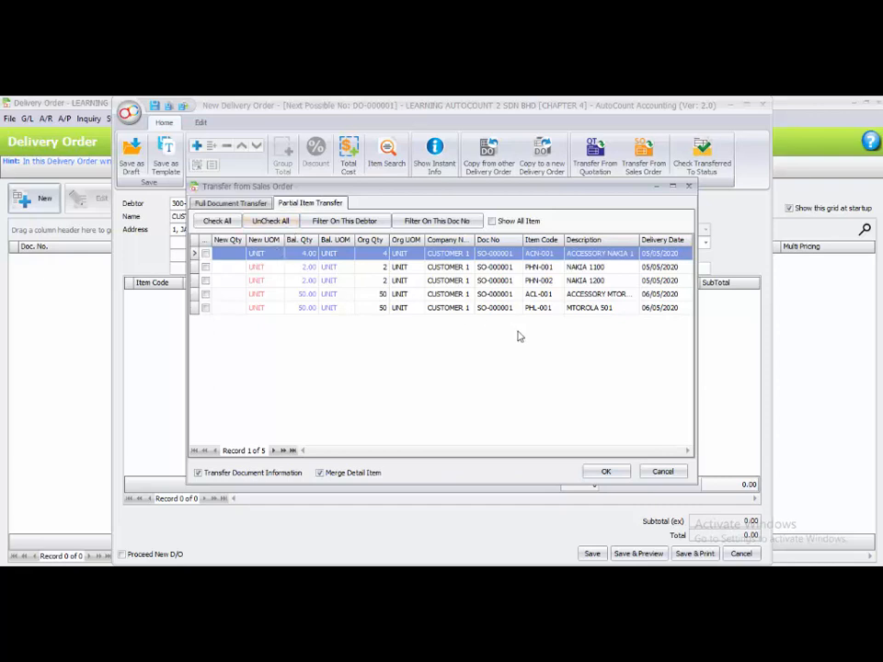
left_click(540, 257)
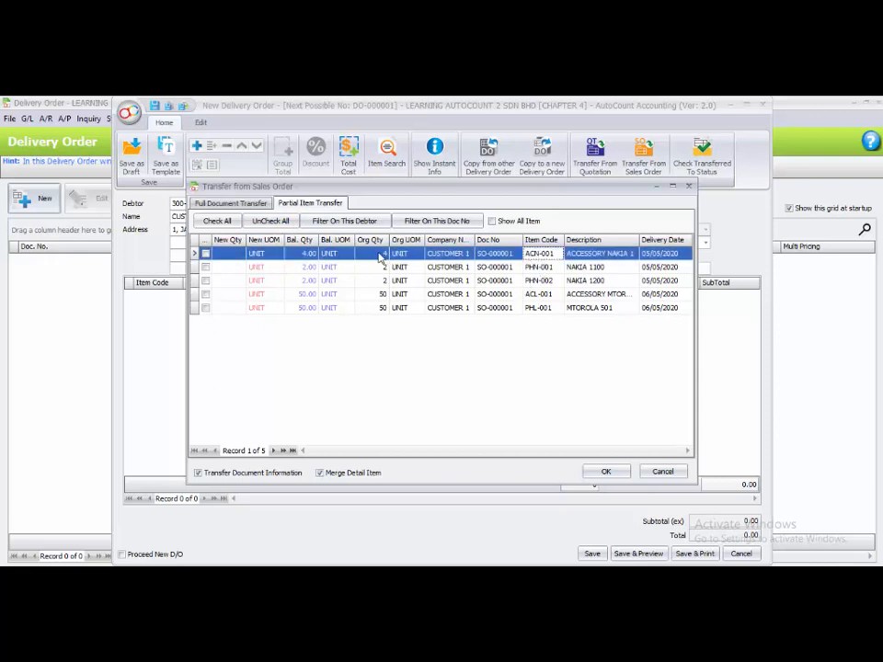
left_click(234, 258)
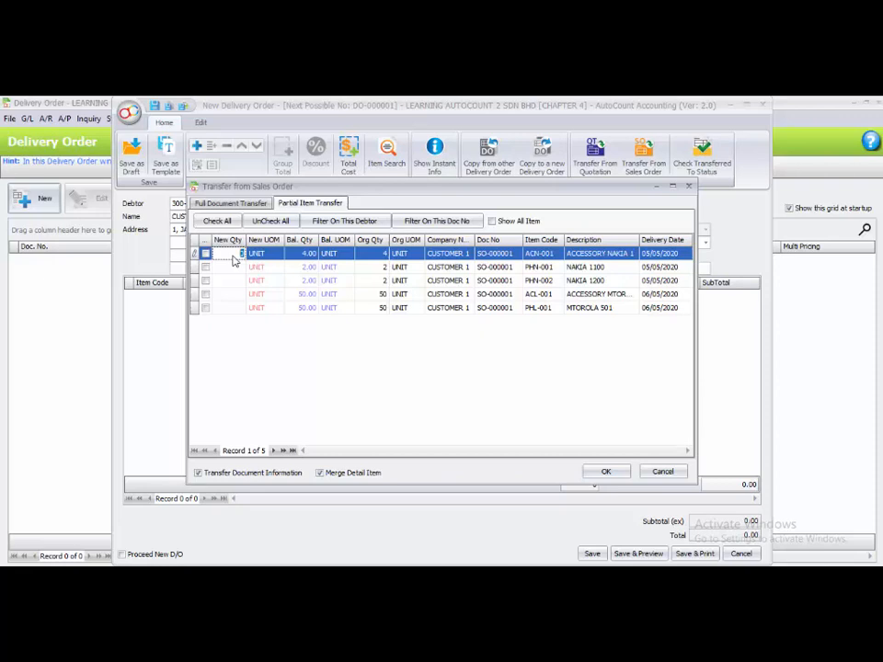
type("2")
left_click(205, 254)
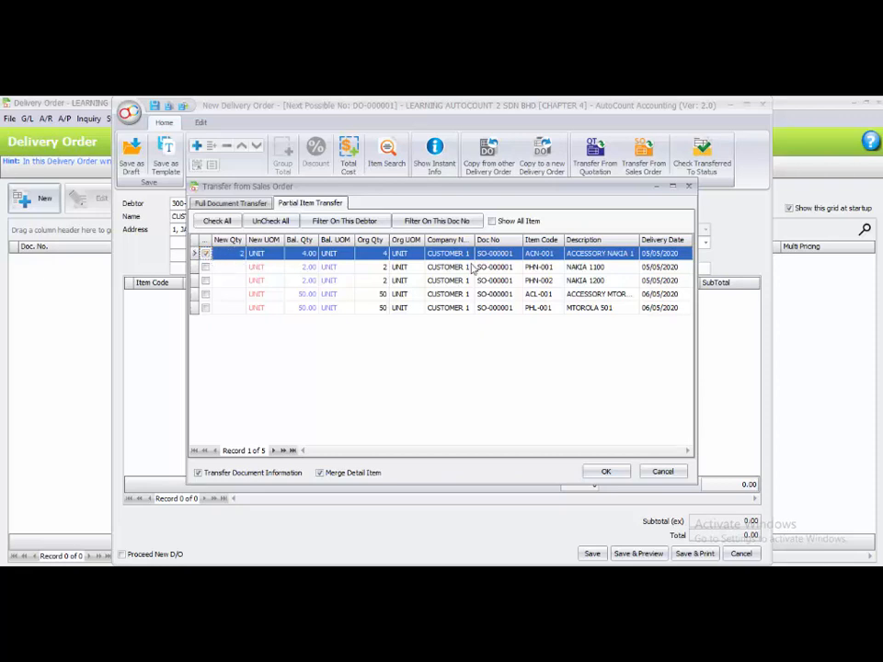
left_click(530, 268)
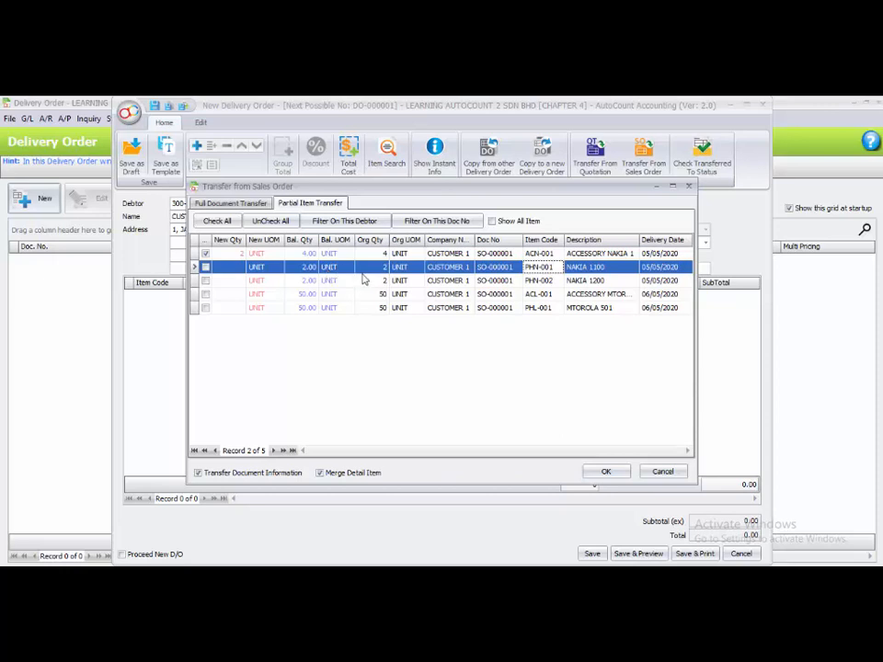
left_click(206, 268)
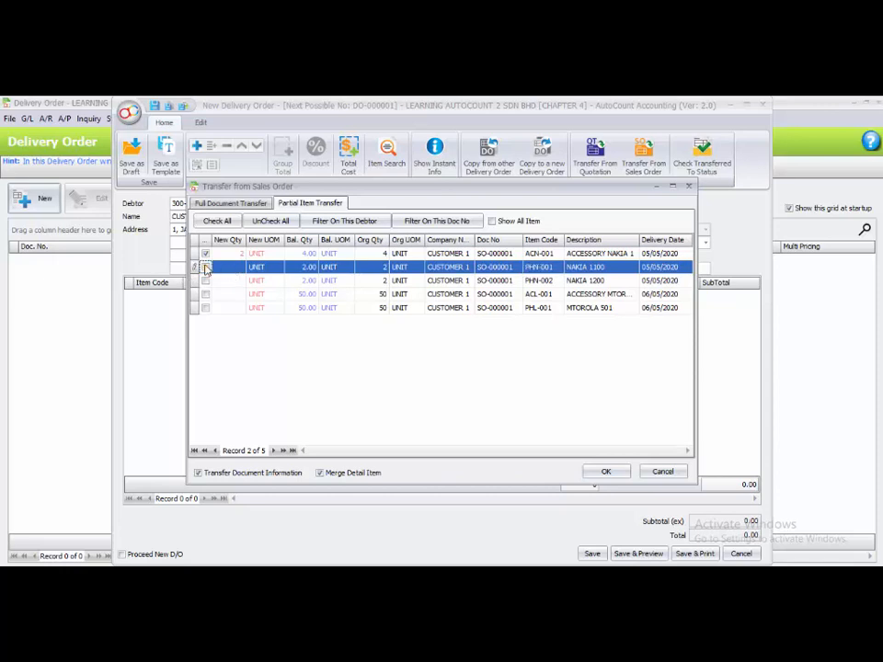
left_click(206, 267)
left_click(606, 470)
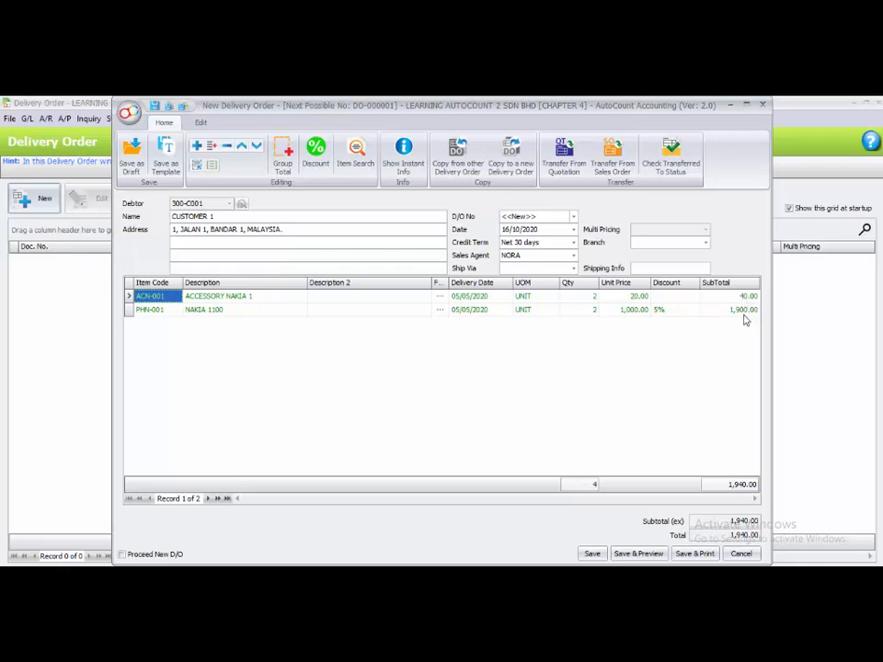
- Date the delivery order 08/05/2020 and save it with proceeding to a new delivery order enabled
left_click(123, 555)
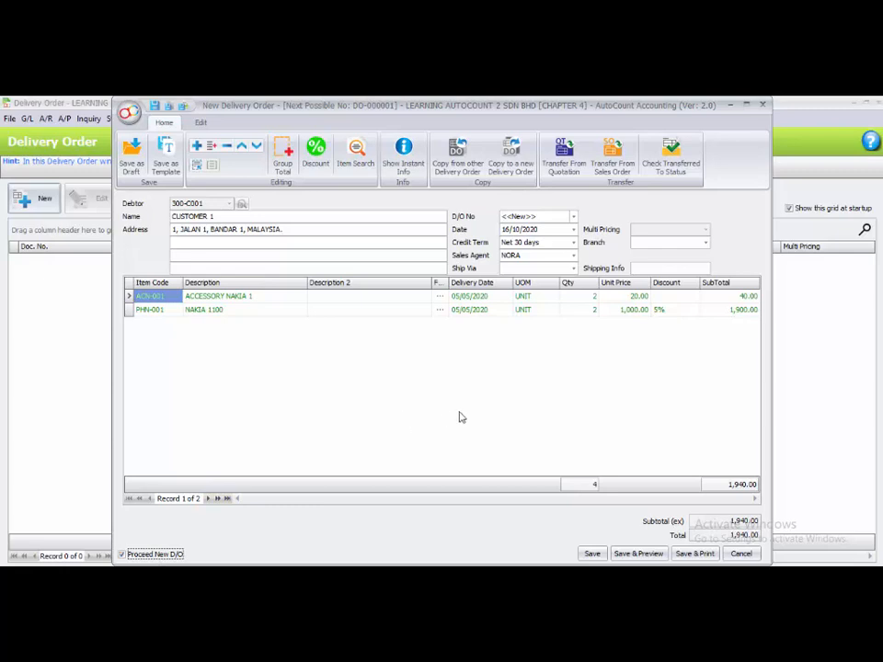
left_click(505, 229)
type("08/05")
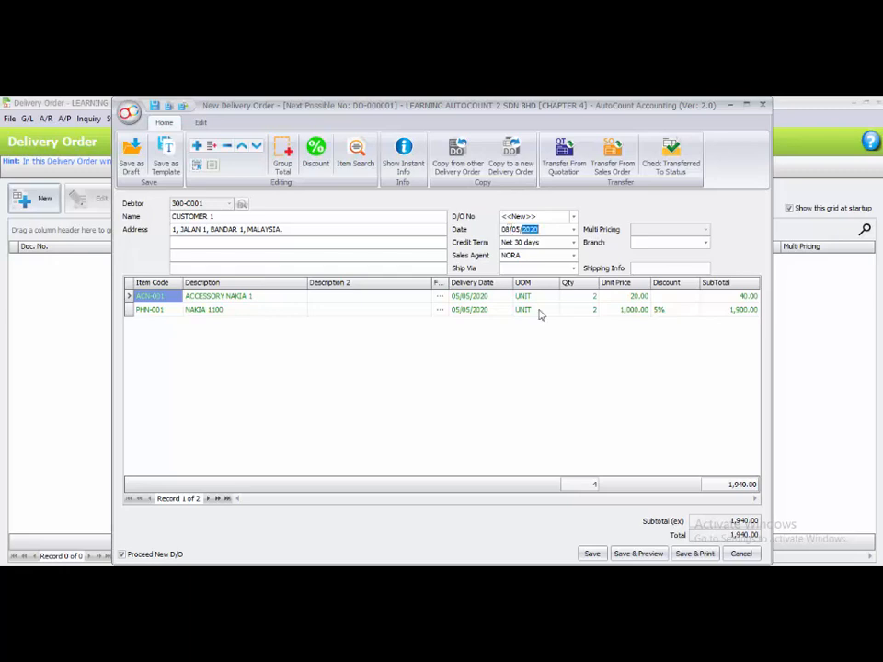
left_click(550, 369)
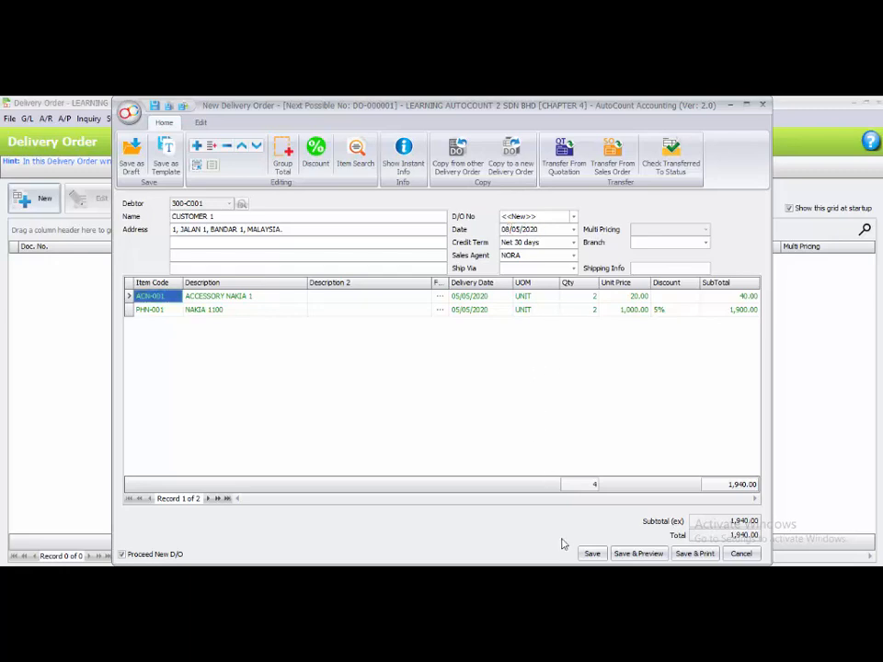
left_click(590, 555)
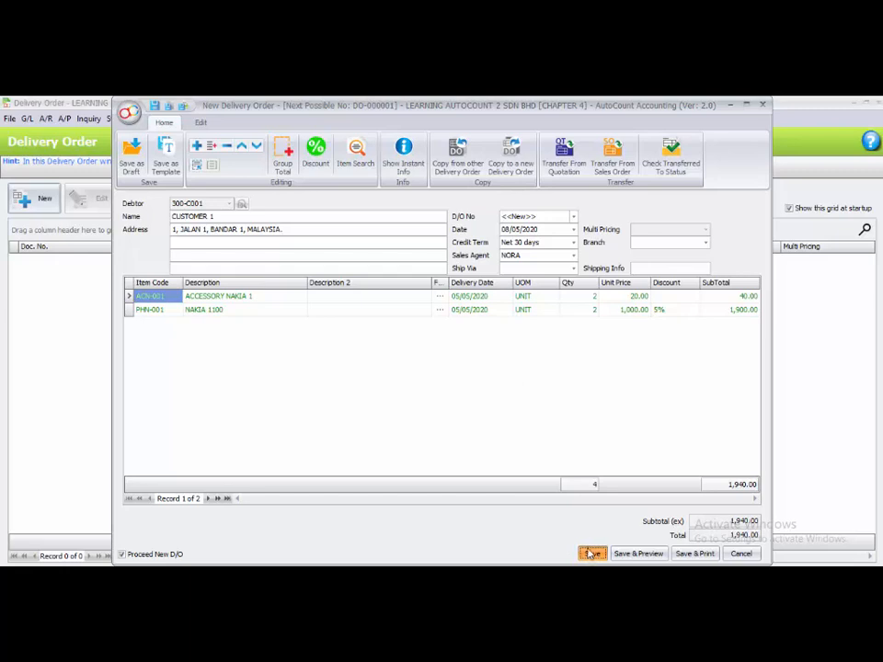
- Set the next delivery order's debtor to CUSTOMER 1 and transfer the remaining 2 units of ACN-001 and 2 units of PHN-002 from SO-000001
left_click(229, 203)
left_click(233, 266)
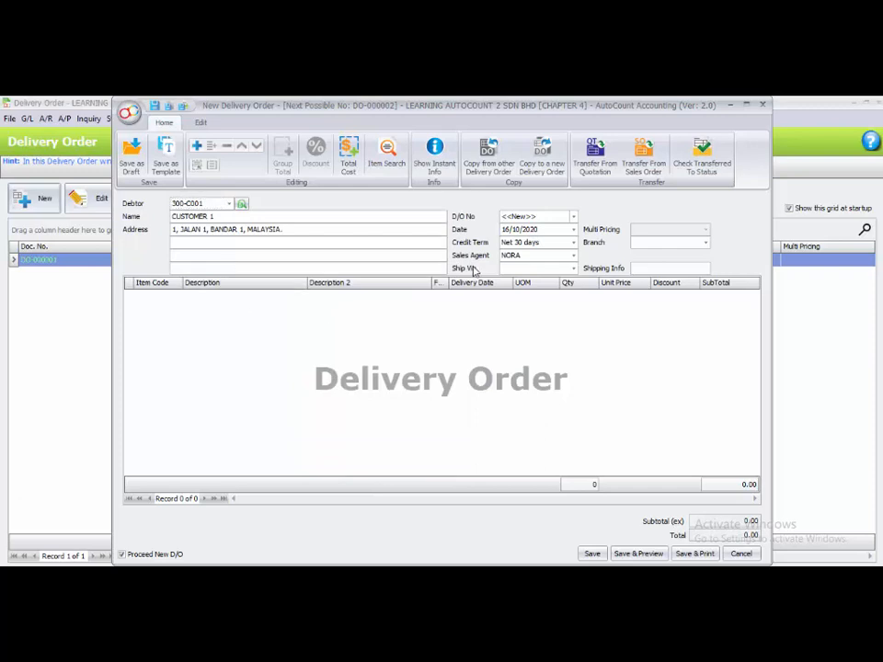
left_click(644, 164)
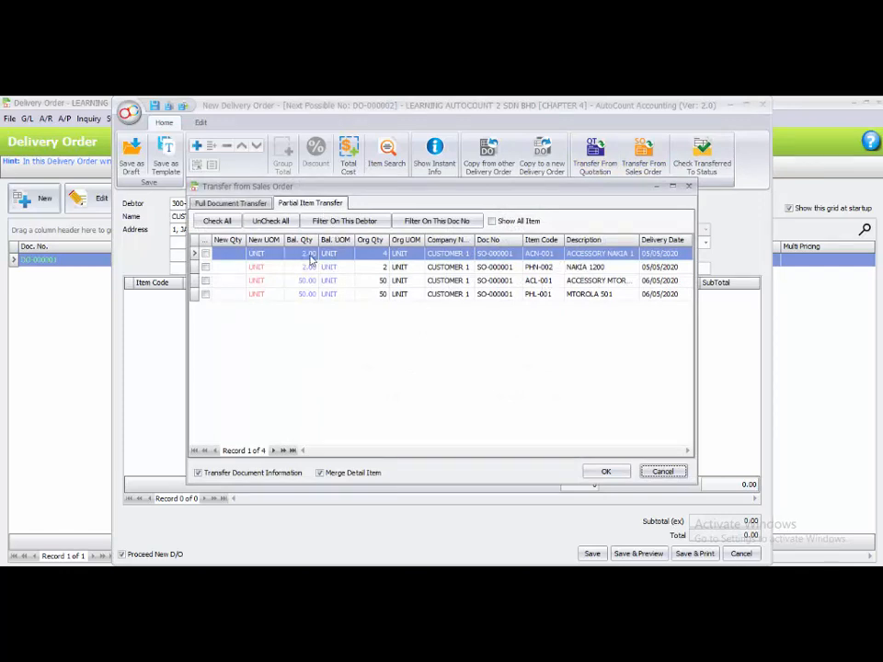
left_click(206, 254)
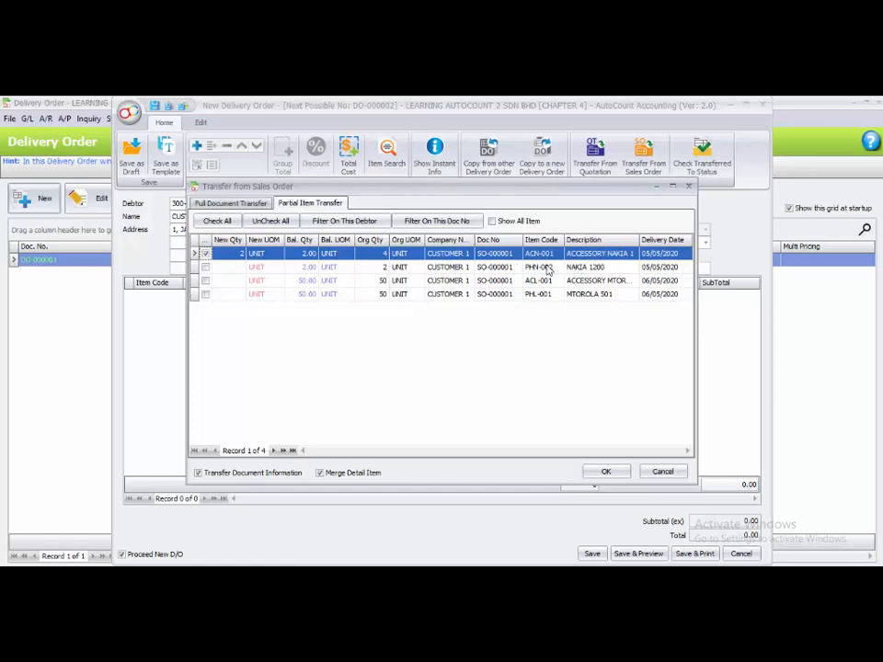
left_click(205, 267)
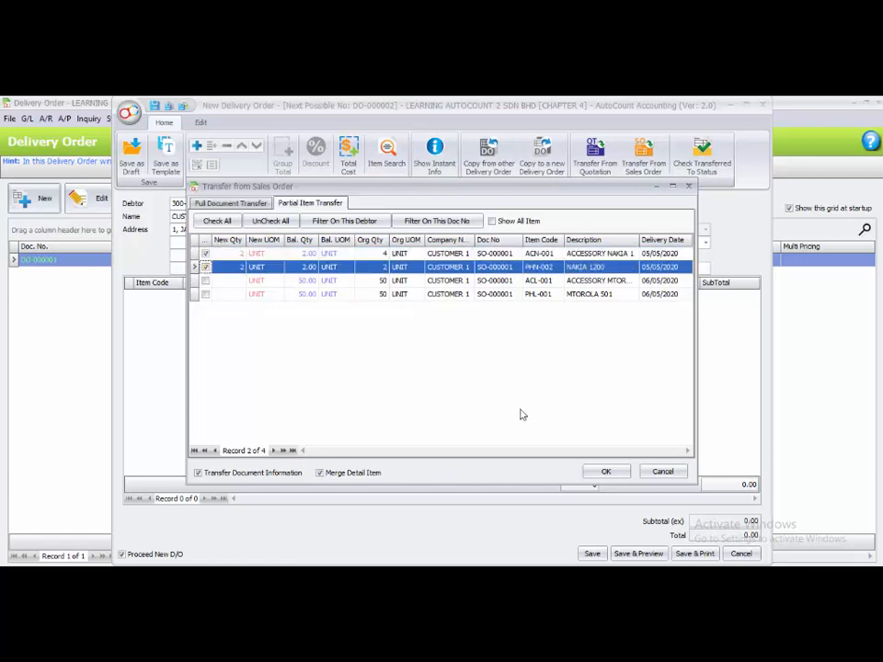
left_click(607, 471)
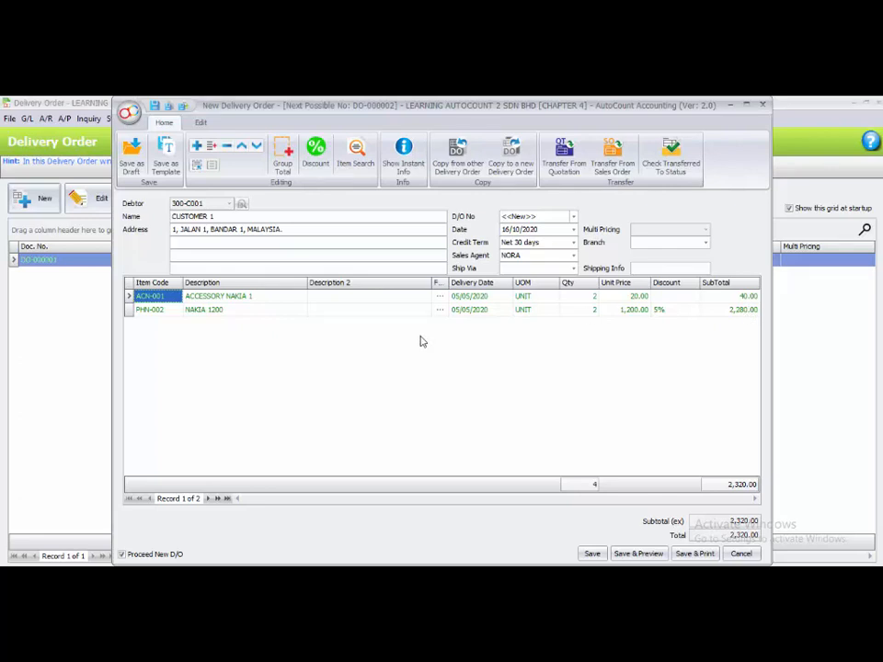
- Set the second delivery order's date to 09/05/2020 and save it
left_click(504, 231)
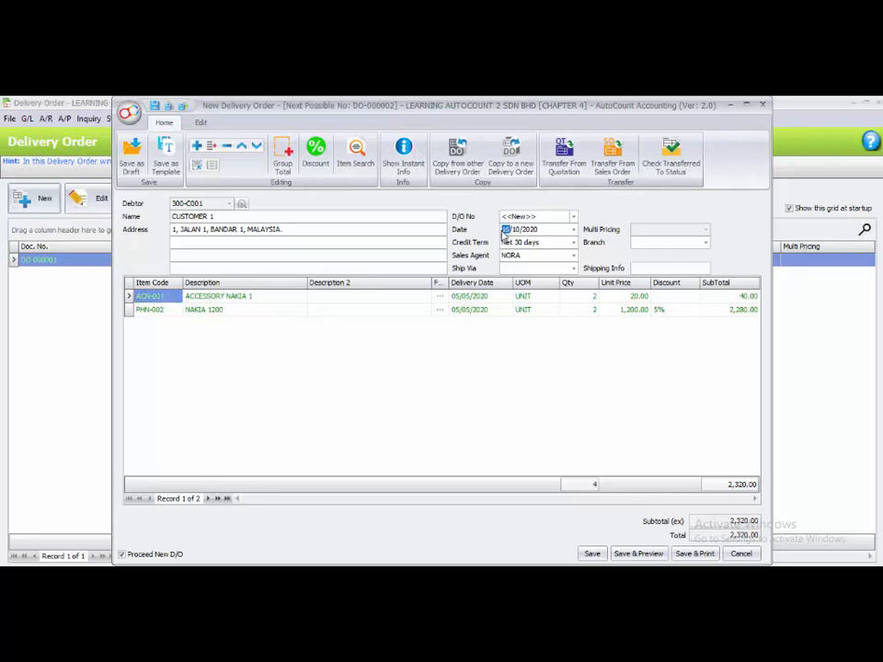
type("09/05")
left_click(211, 396)
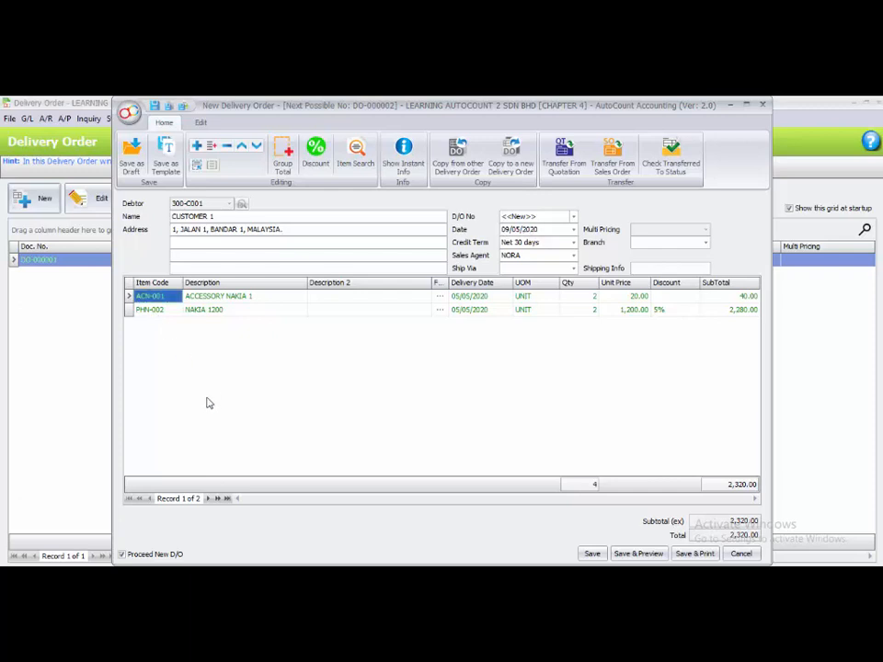
left_click(593, 554)
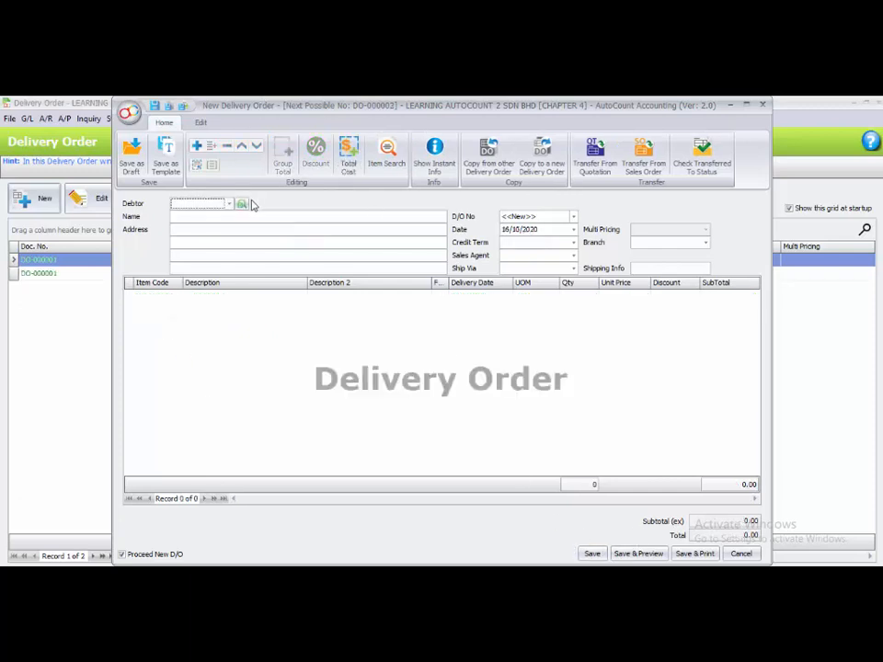
- Set the third delivery order's debtor to CUSTOMER 1 and partially transfer 40 units each of ACL-001 and PHL-001 from SO-000001
left_click(230, 205)
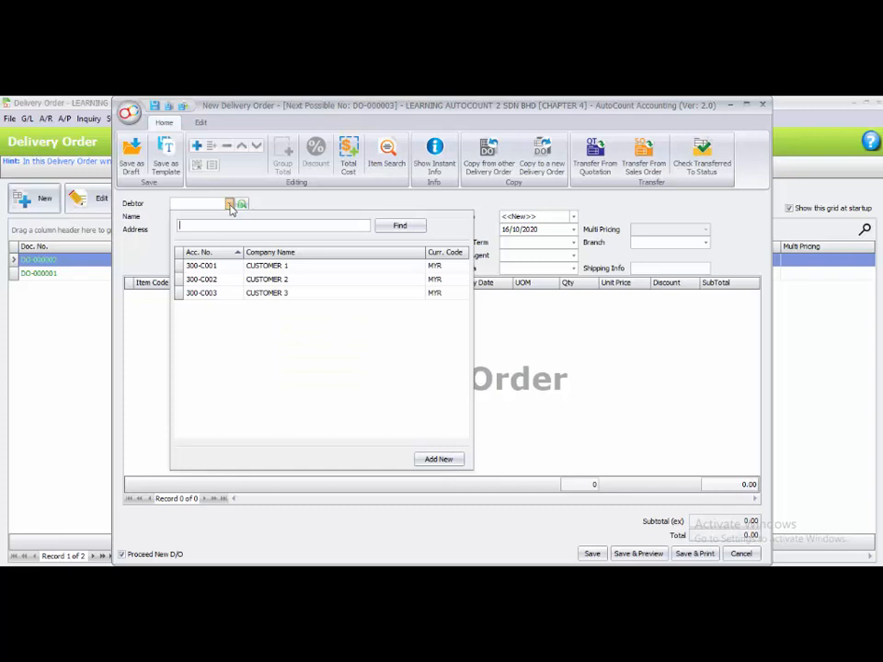
left_click(197, 265)
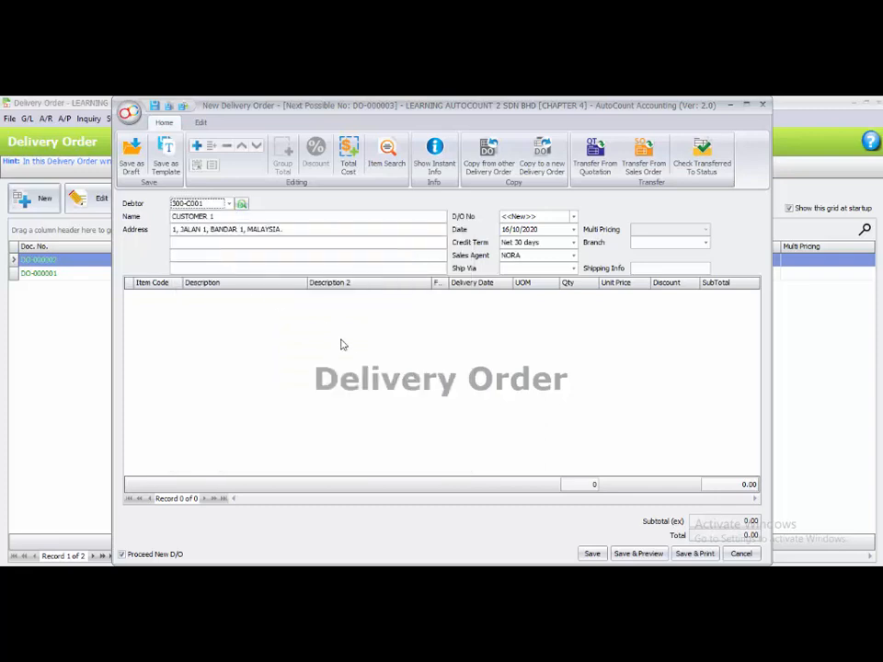
left_click(643, 156)
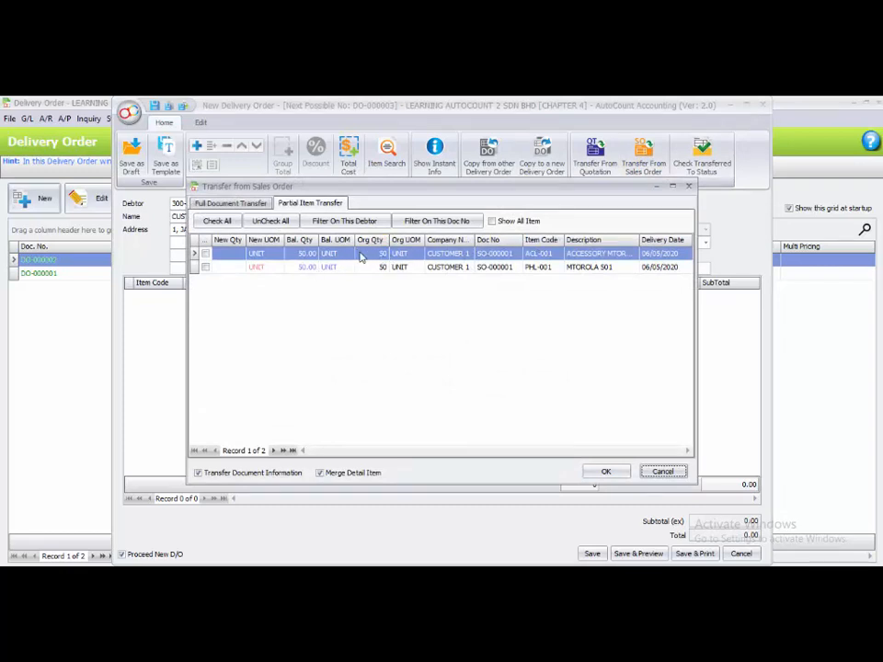
left_click(234, 256)
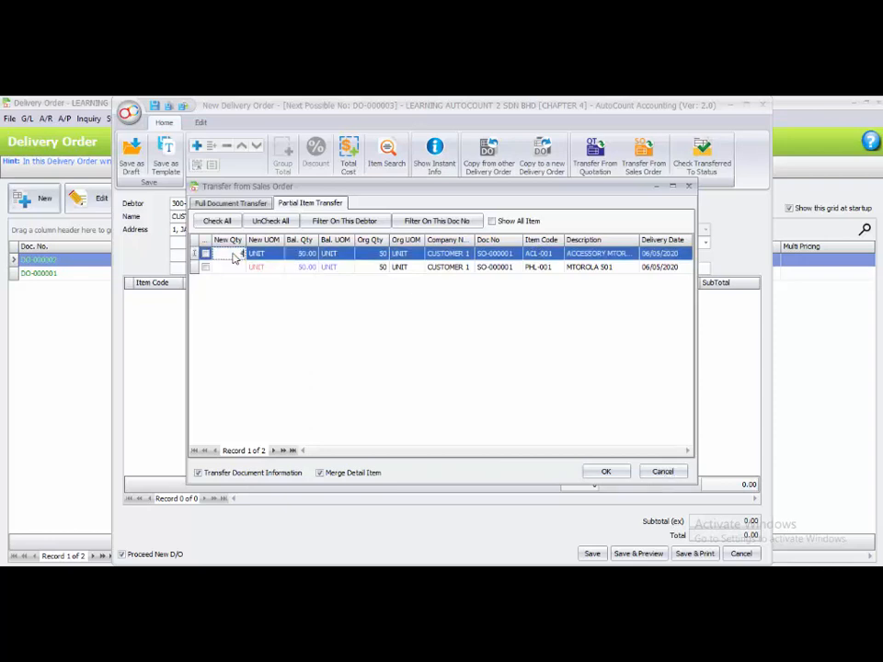
type("40")
left_click(205, 253)
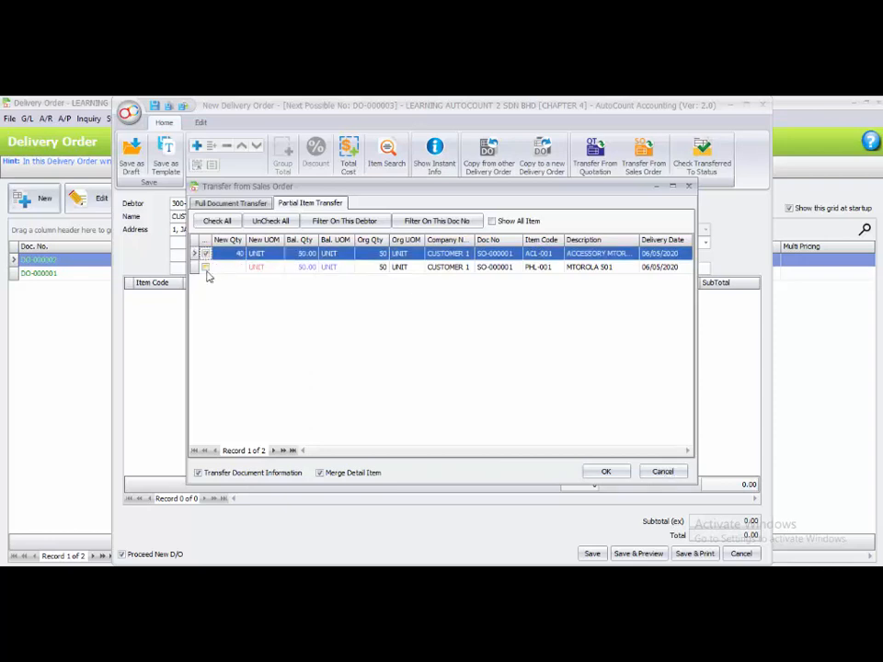
left_click(420, 271)
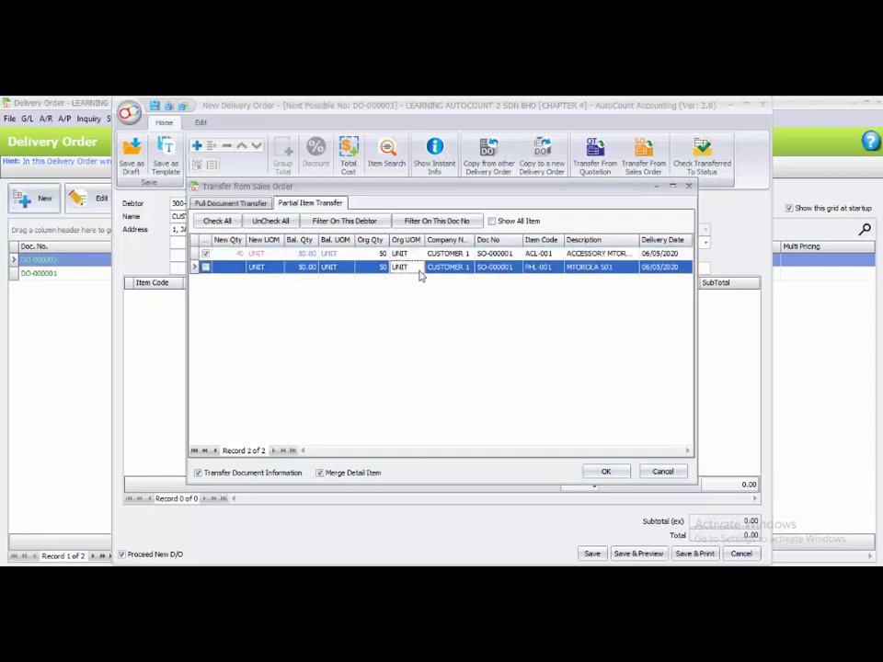
left_click(228, 269)
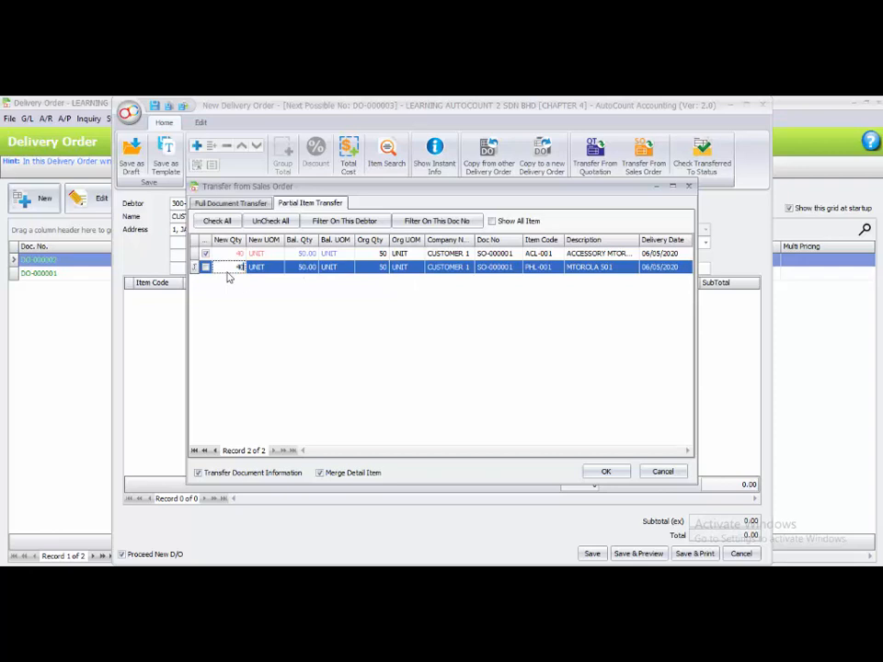
left_click(205, 266)
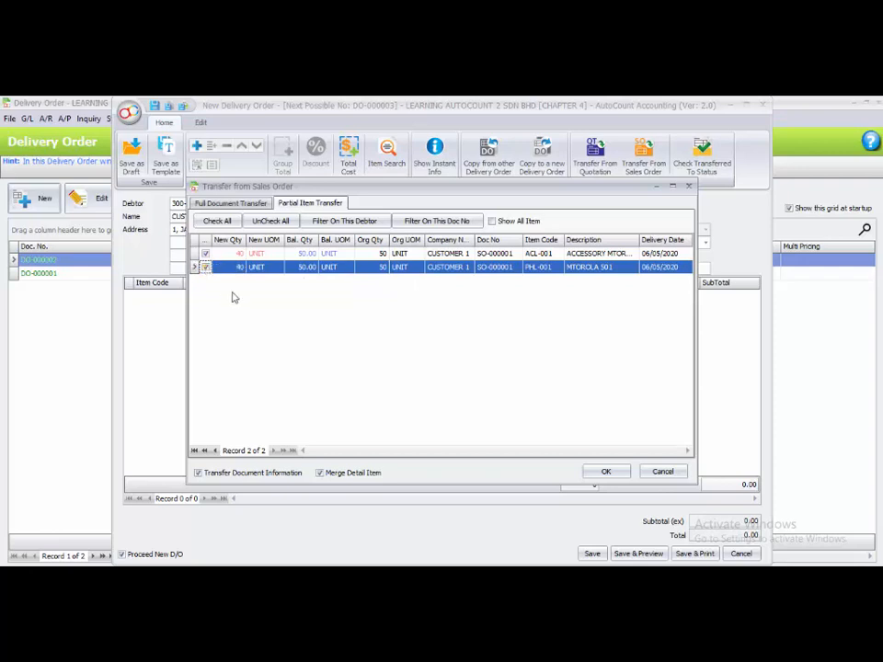
left_click(599, 473)
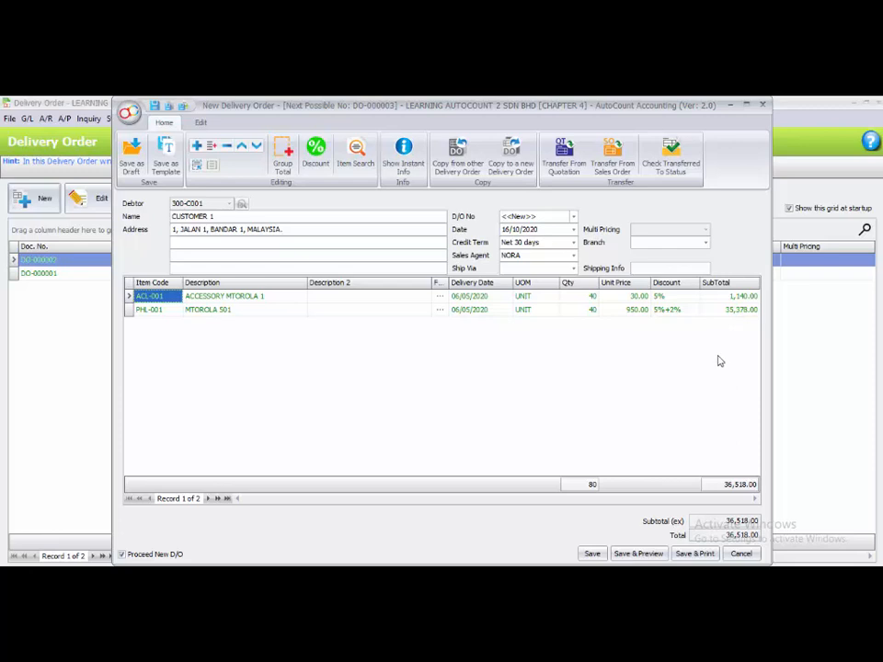
- Set the third delivery order's date to 10/05/2020 and save it
left_click(505, 229)
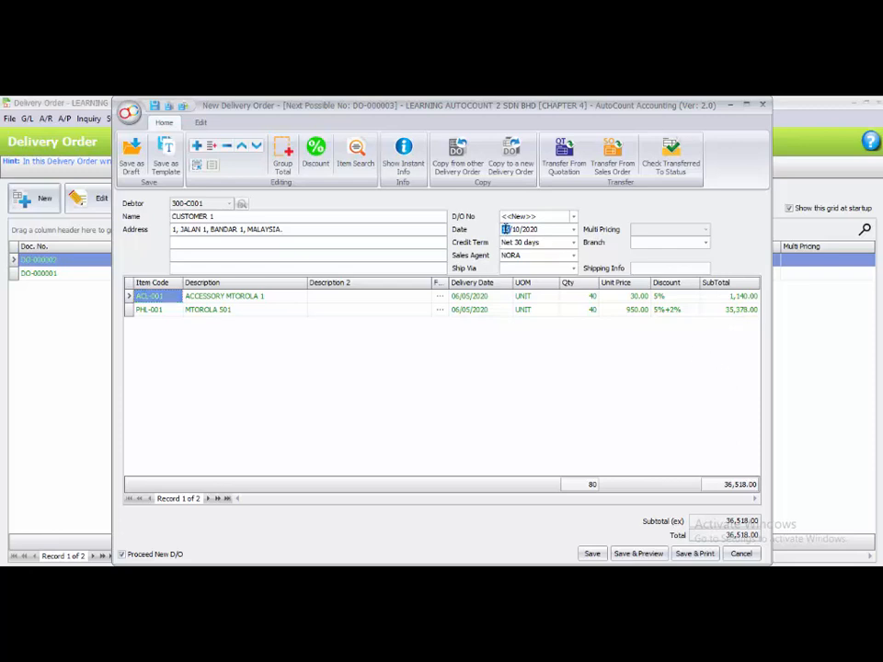
type("10/05")
left_click(351, 413)
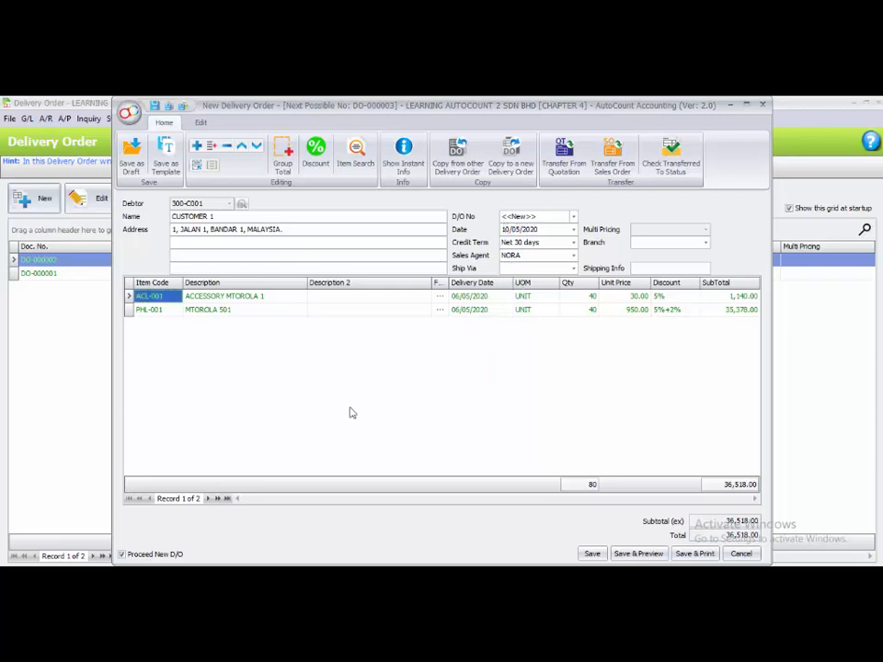
left_click(588, 553)
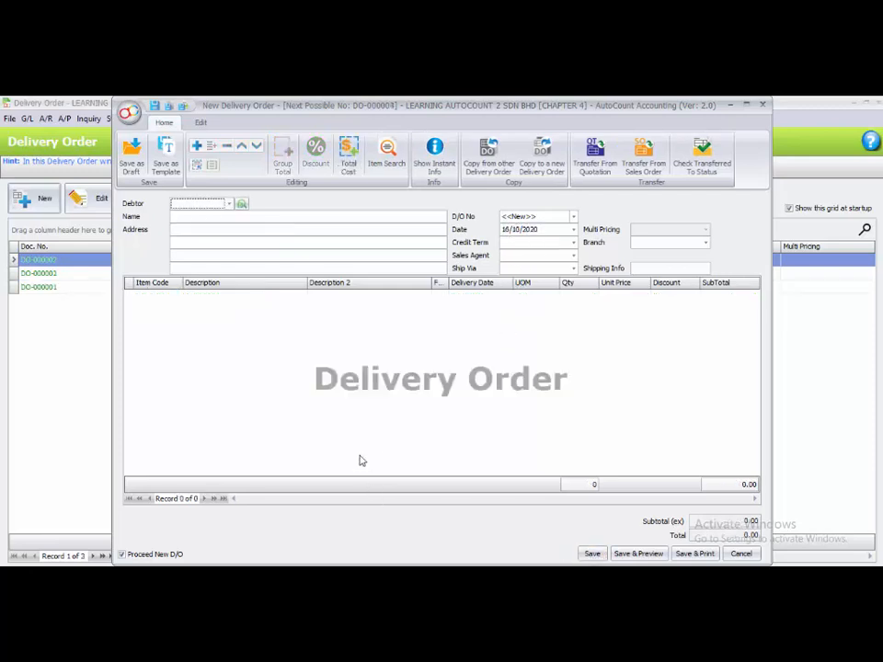
- Set the fourth delivery order's debtor to CUSTOMER 2 and transfer 5 units of PHS-002 from SO-000002
left_click(229, 204)
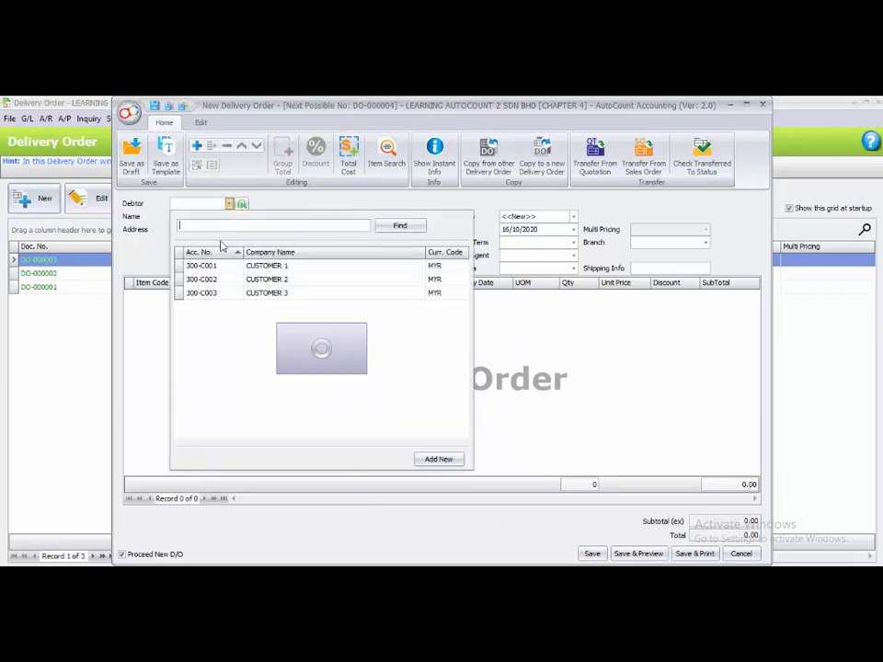
left_click(230, 290)
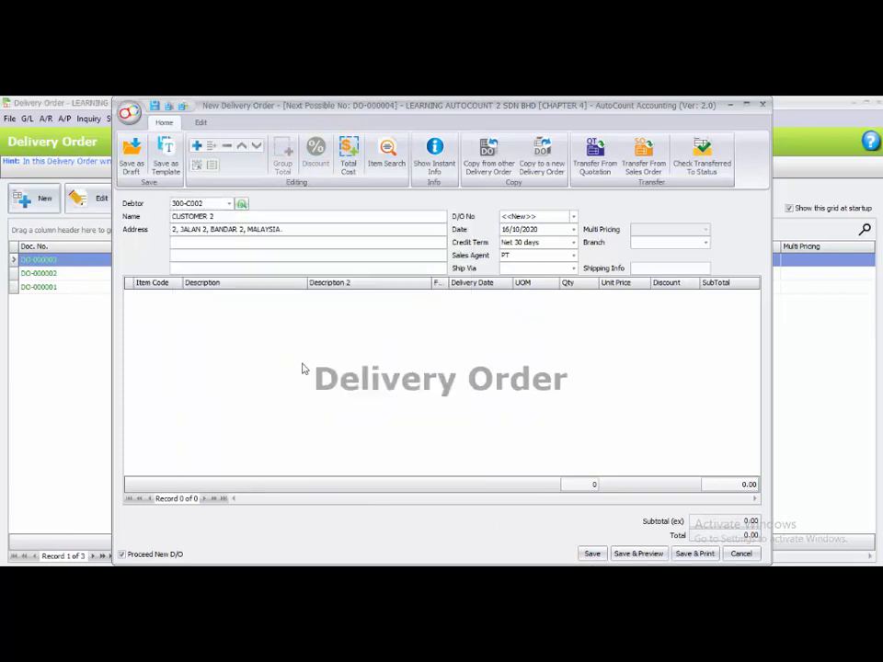
left_click(640, 164)
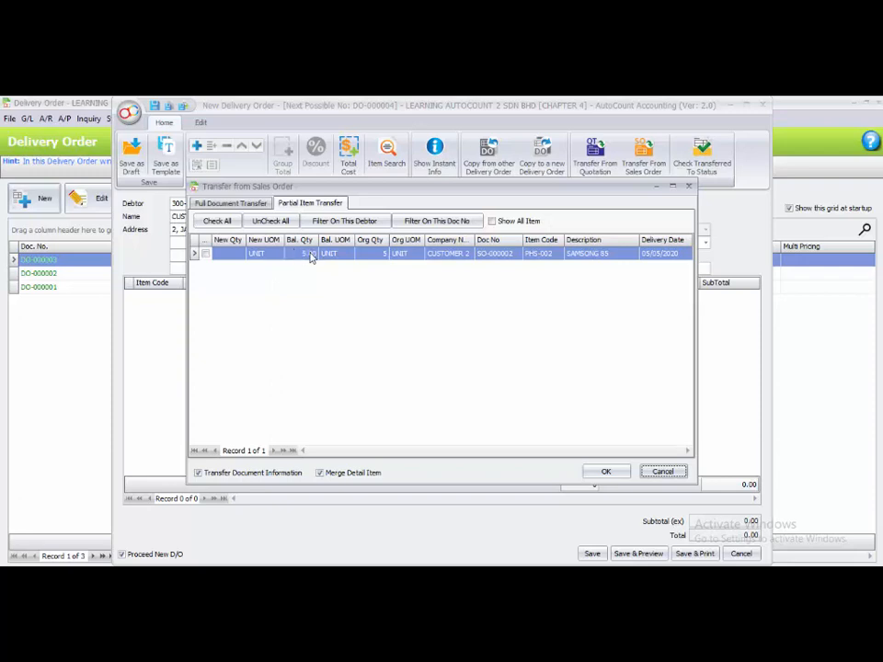
left_click(206, 256)
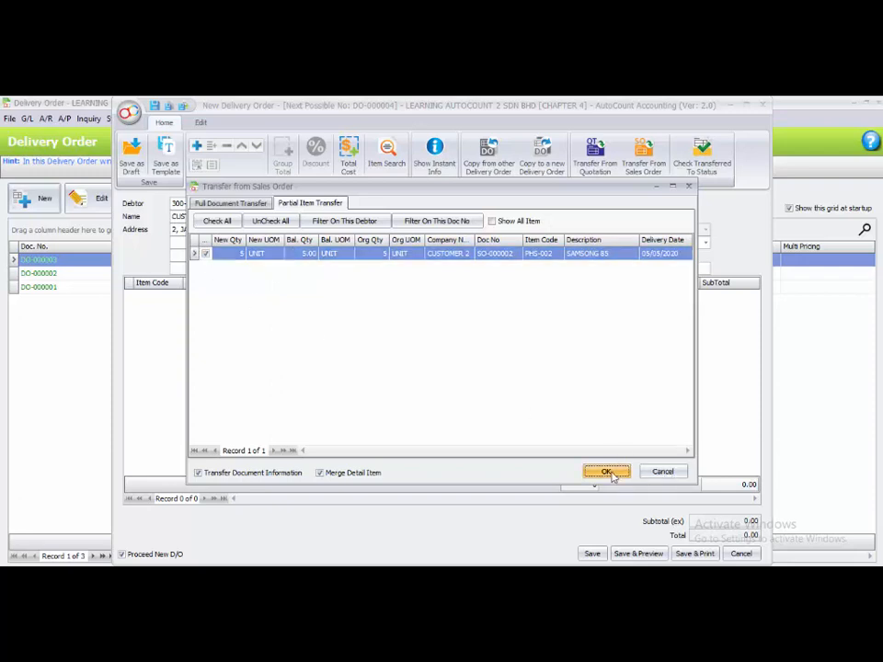
left_click(606, 471)
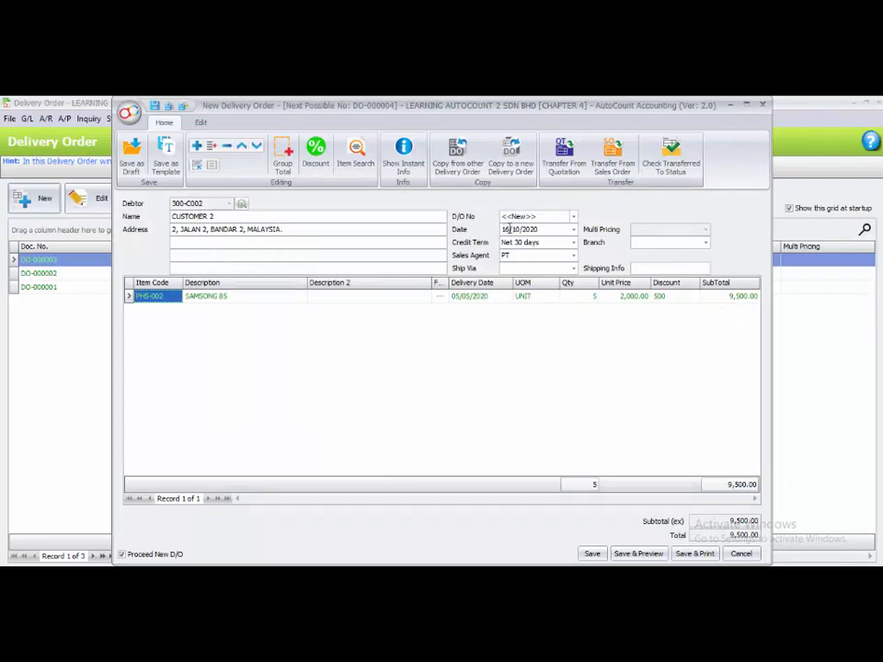
- Date CUSTOMER 2's delivery order 10/05/2020 and save it with proceeding to a new delivery order disabled
left_click(505, 229)
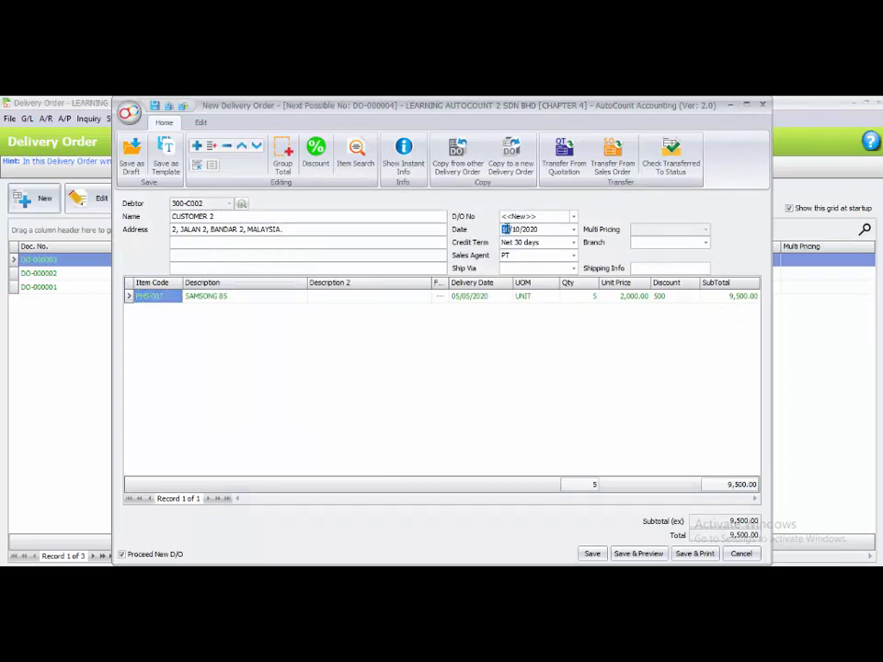
type("10/05")
left_click(486, 348)
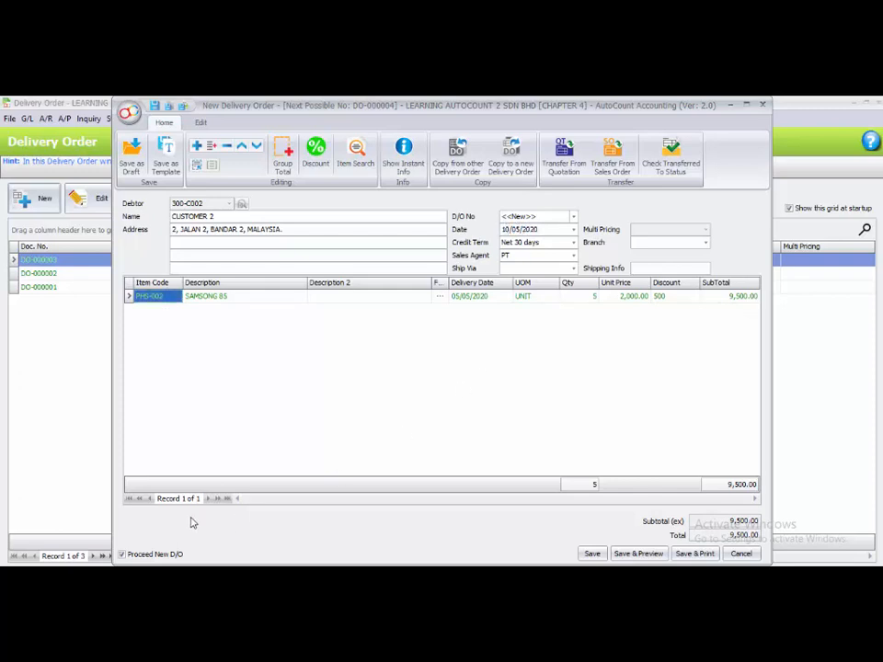
left_click(147, 554)
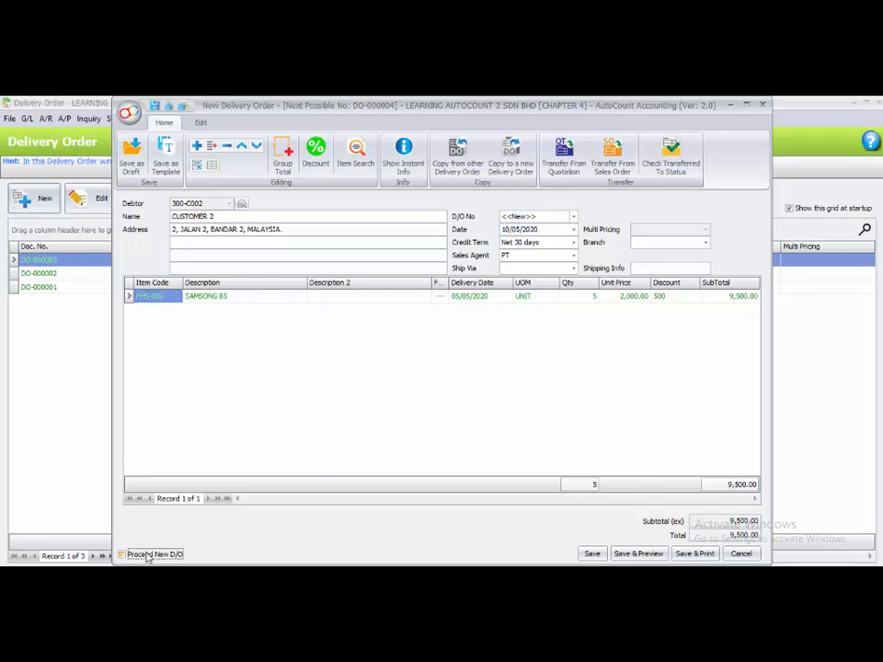
left_click(591, 553)
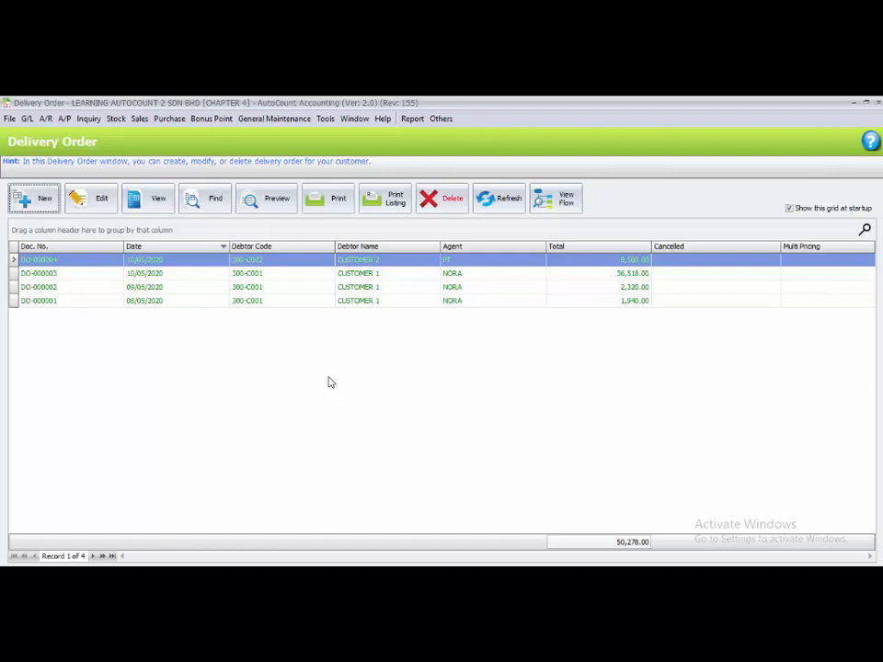
- Leave the delivery orders and create a new sales invoice with CUSTOMER 1 as the debtor
left_click(876, 103)
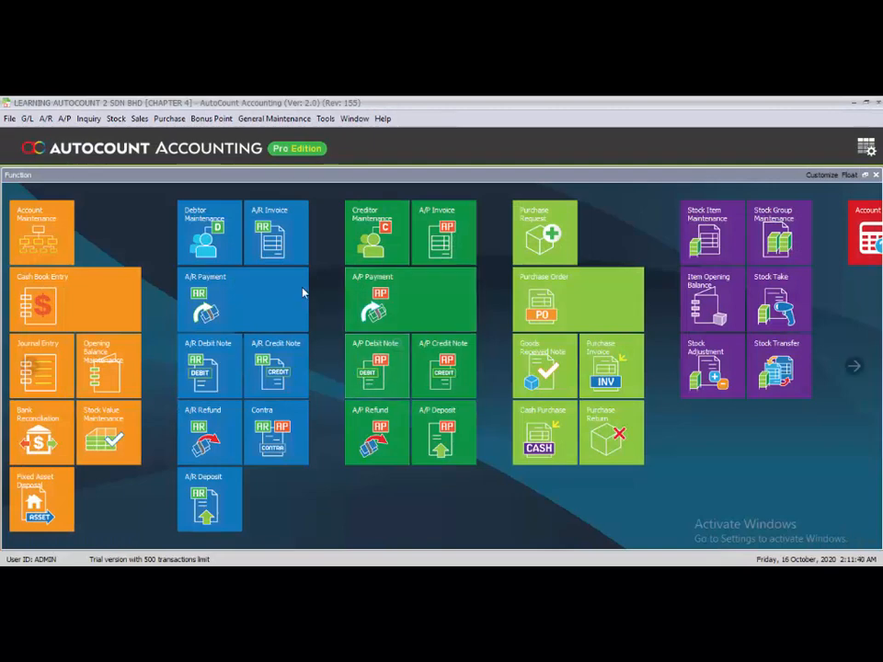
left_click(139, 119)
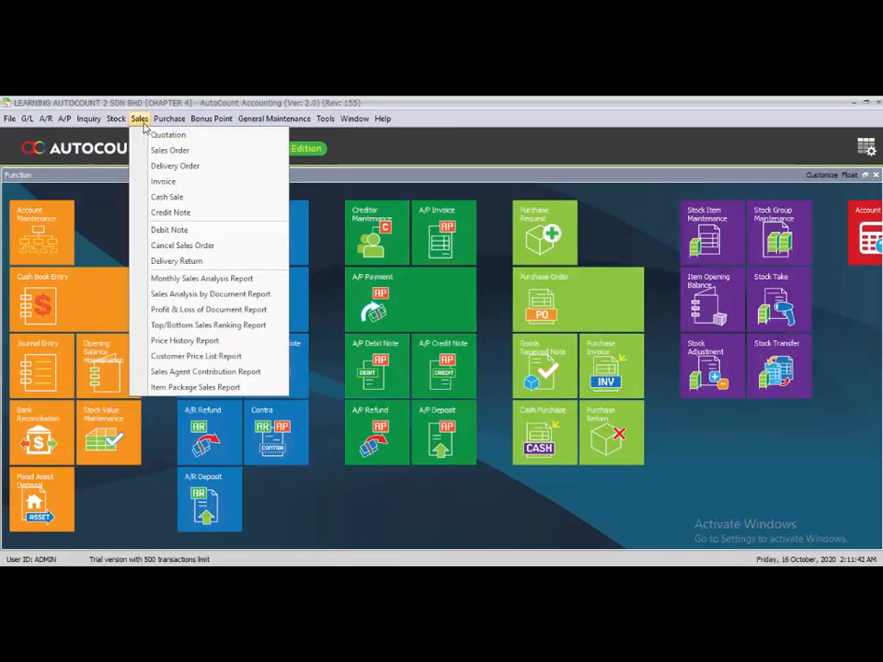
left_click(164, 181)
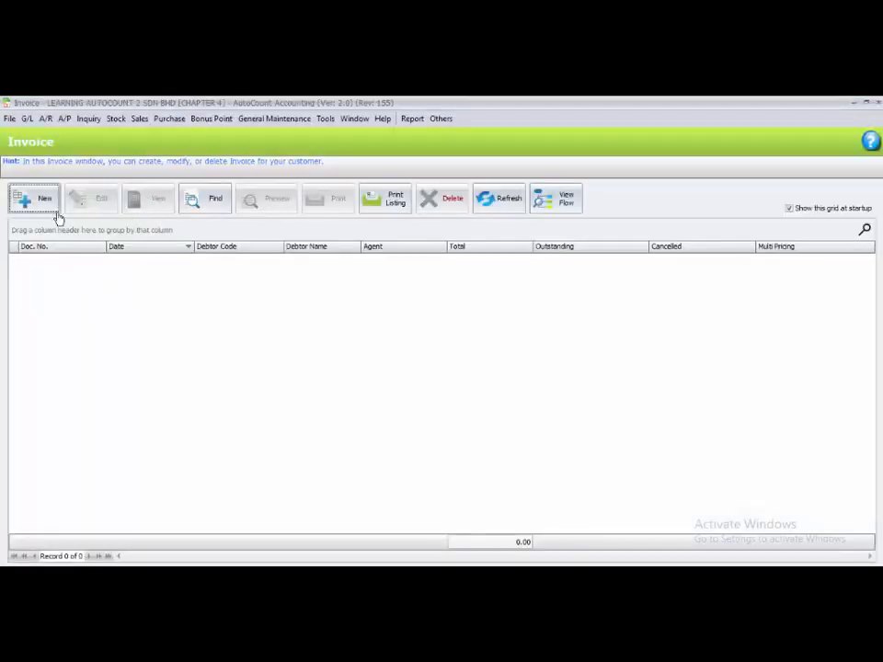
left_click(57, 213)
left_click(228, 227)
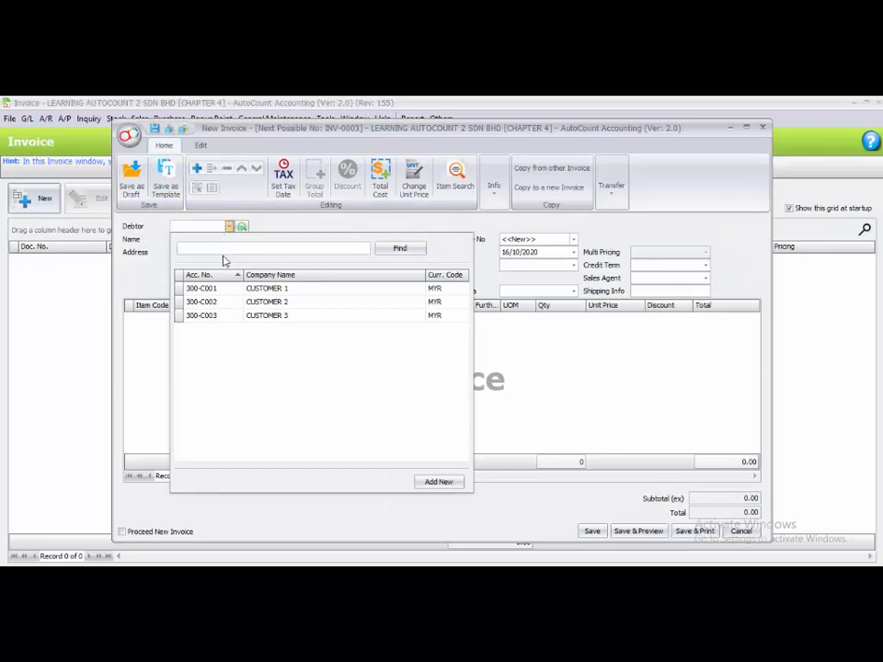
left_click(221, 288)
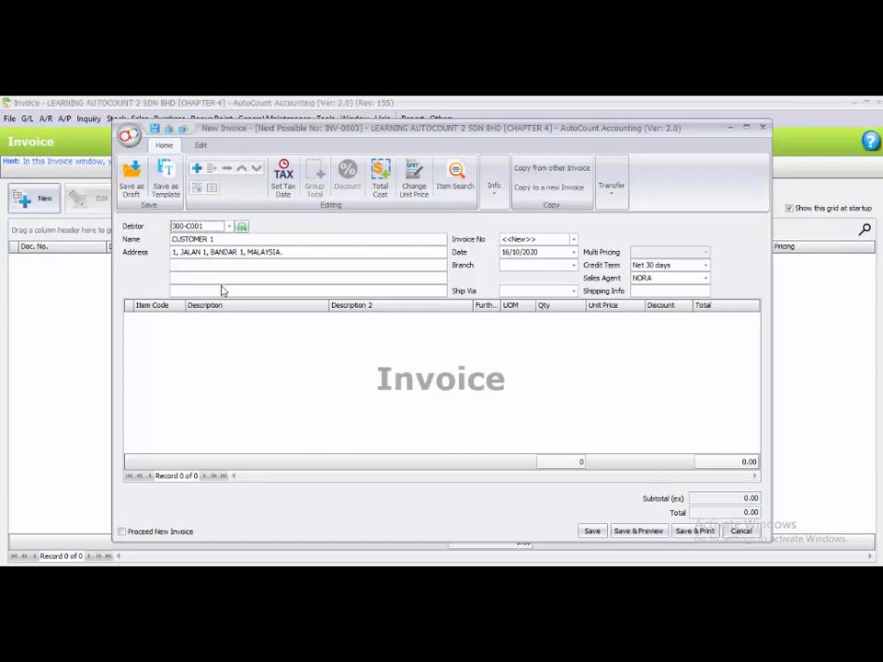
- Transfer delivery orders DO-000001, DO-000002 and DO-000003 as full documents into CUSTOMER 1's invoice
left_click(613, 198)
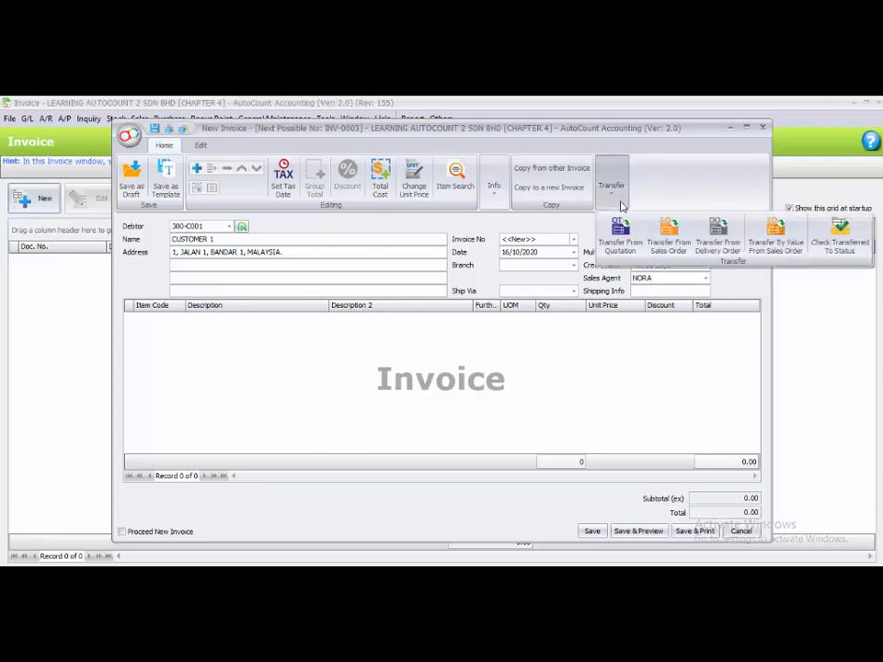
left_click(733, 241)
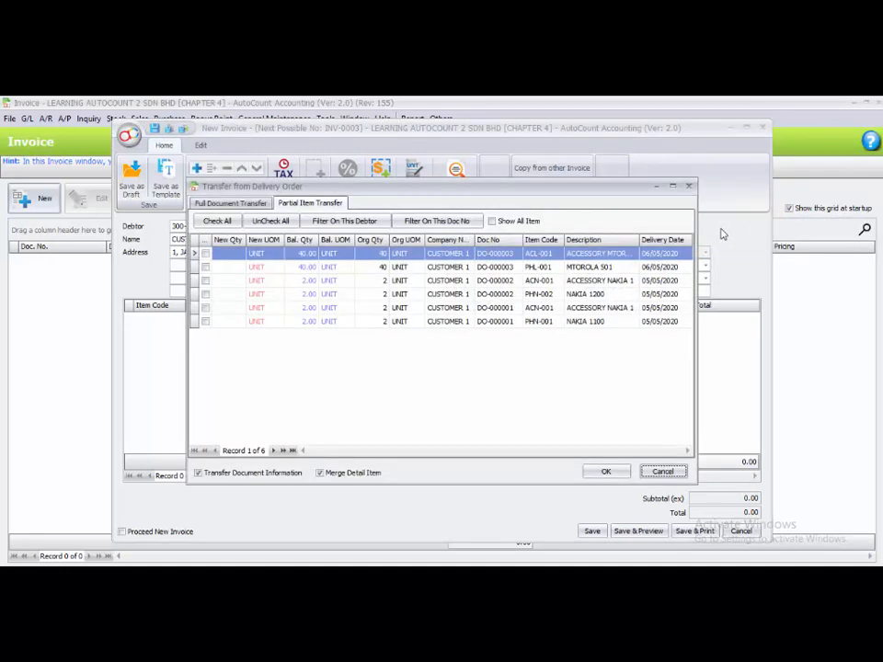
left_click(215, 205)
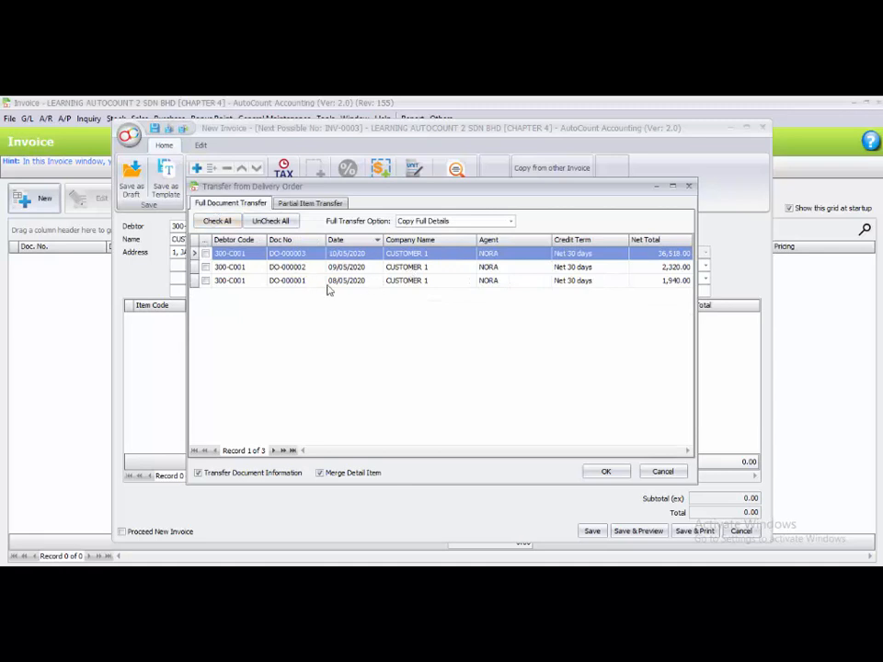
left_click(296, 283)
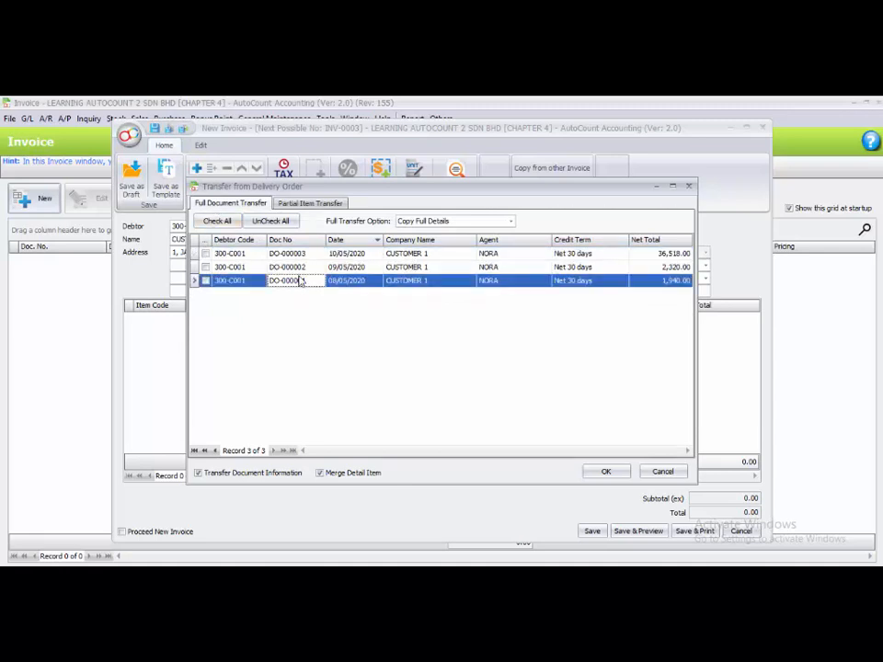
left_click(299, 269)
left_click(301, 256)
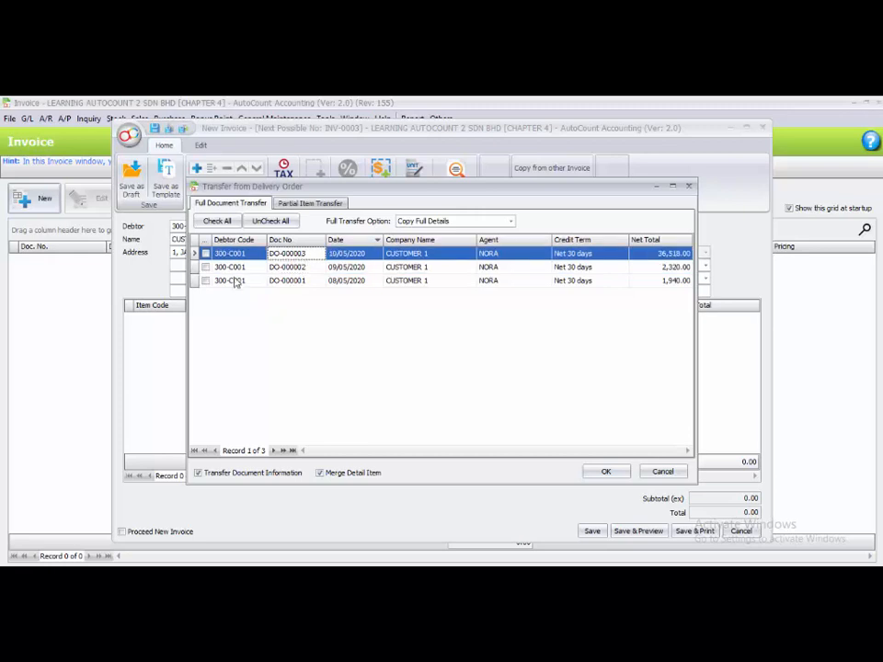
left_click(205, 280)
left_click(205, 267)
left_click(205, 253)
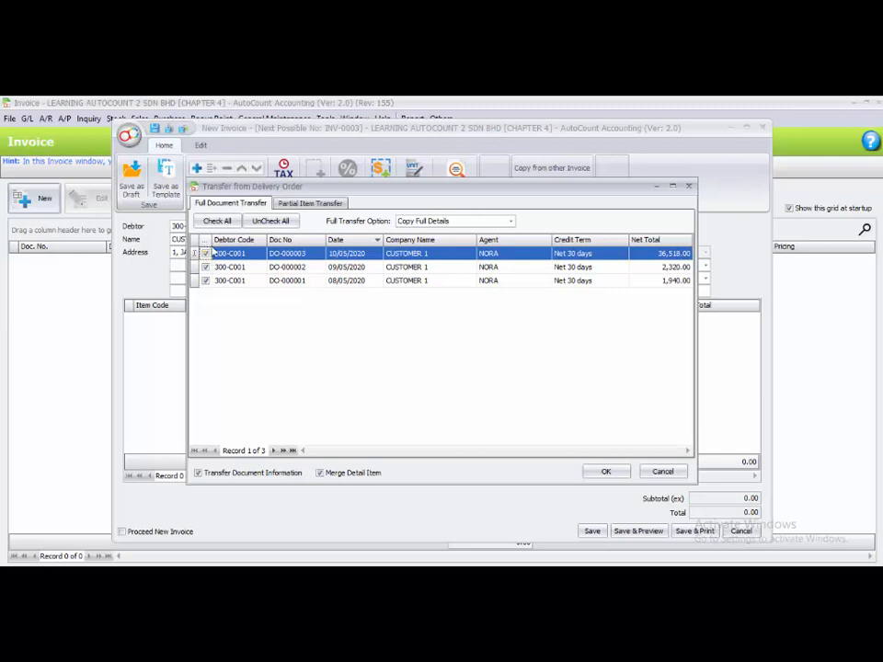
left_click(593, 477)
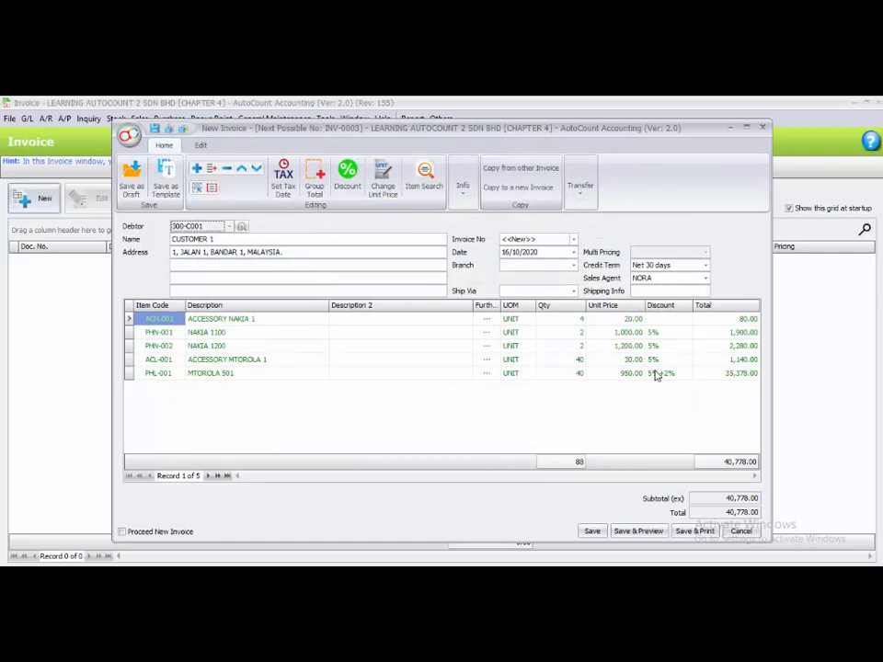
- Date CUSTOMER 1's invoice 10/05/2020 and save it with proceeding to a new invoice enabled
left_click(509, 253)
type("1005")
left_click(475, 413)
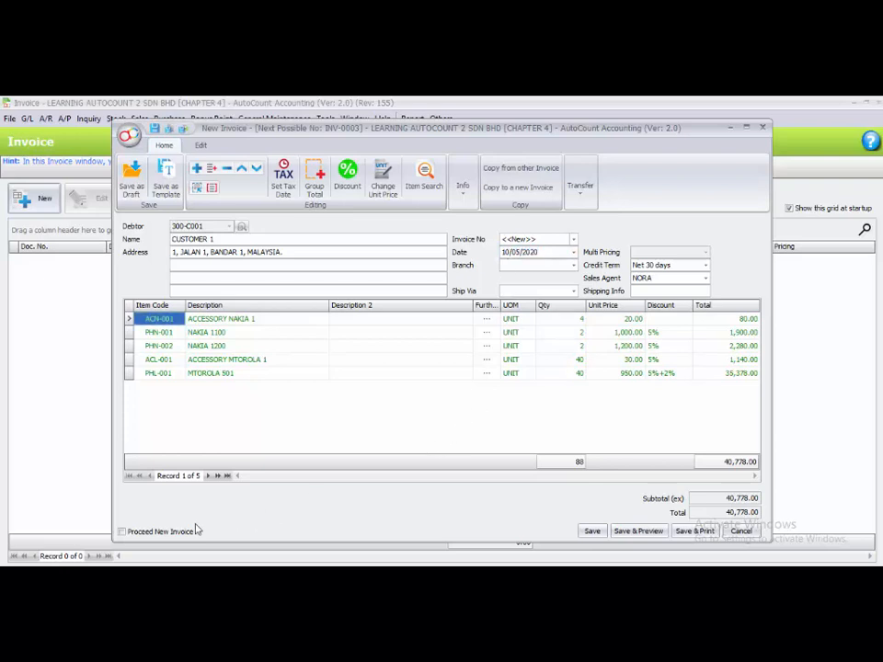
left_click(168, 532)
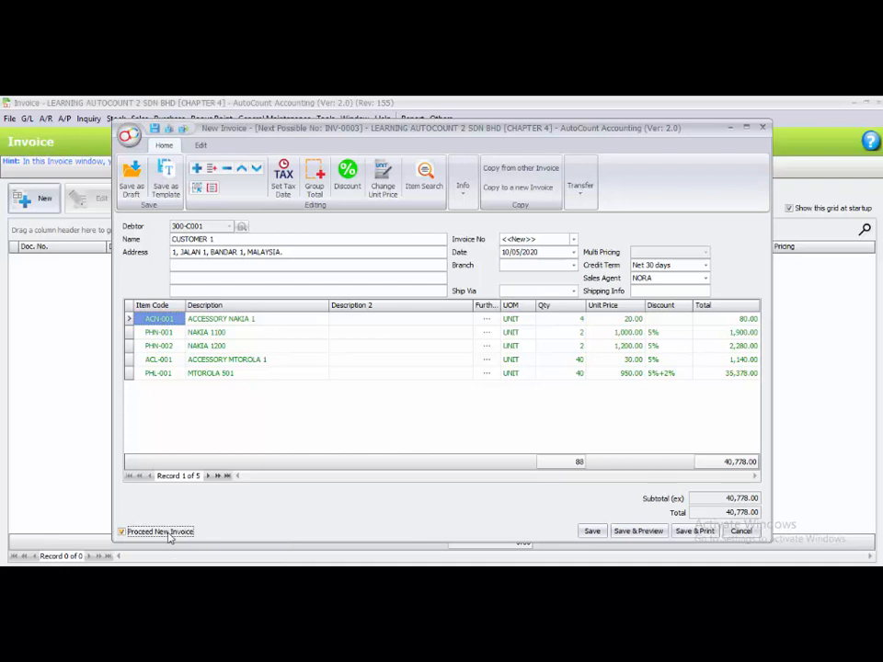
left_click(592, 532)
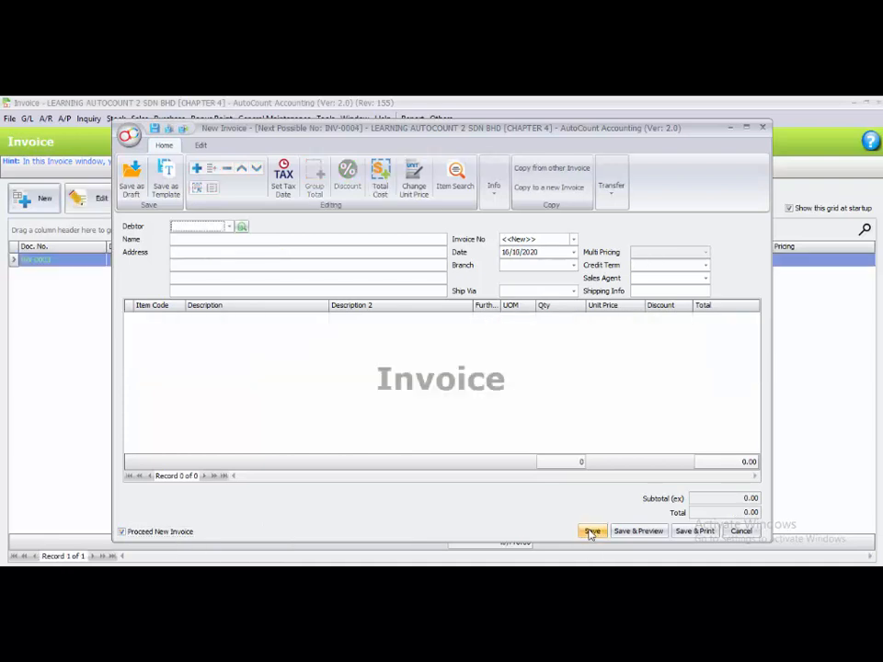
- Set the next invoice's debtor to CUSTOMER 2 and transfer the full delivery order DO-000004 into it
left_click(228, 226)
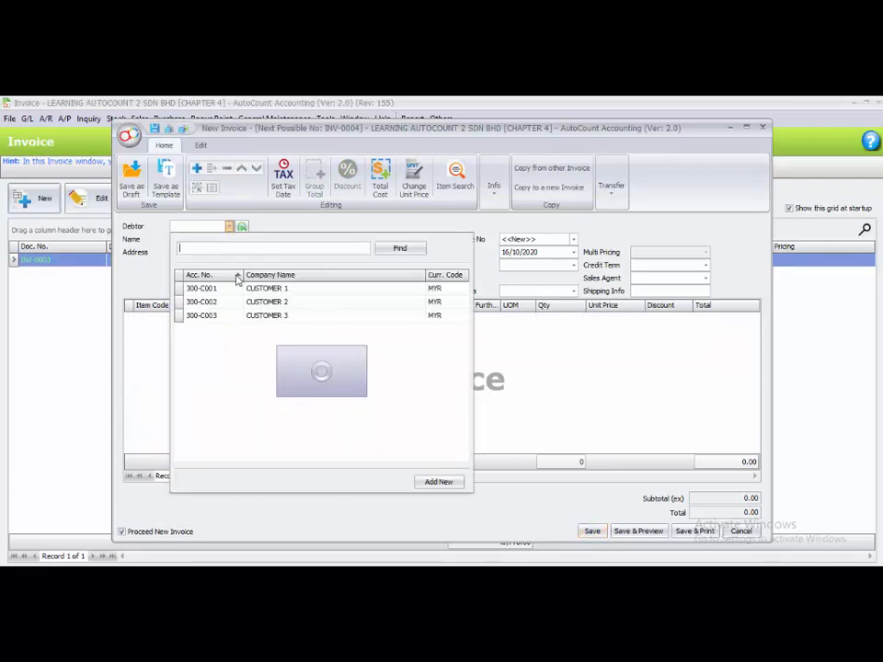
left_click(258, 302)
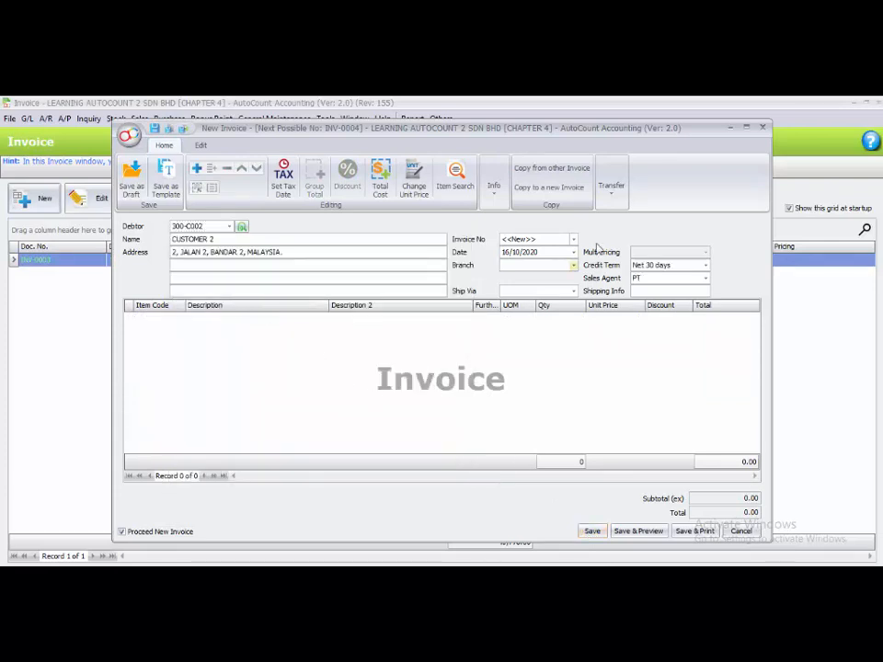
left_click(612, 185)
left_click(712, 242)
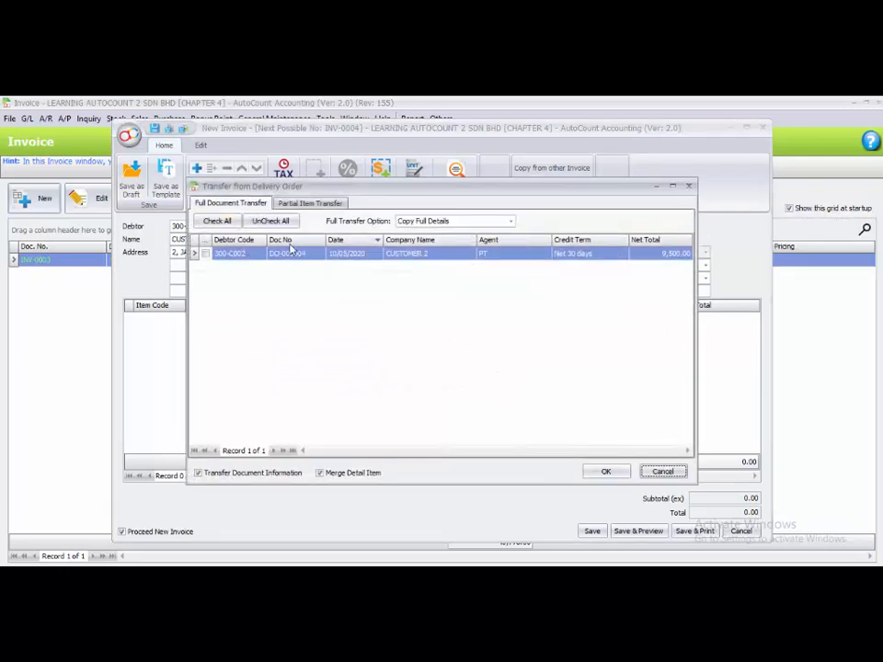
left_click(205, 253)
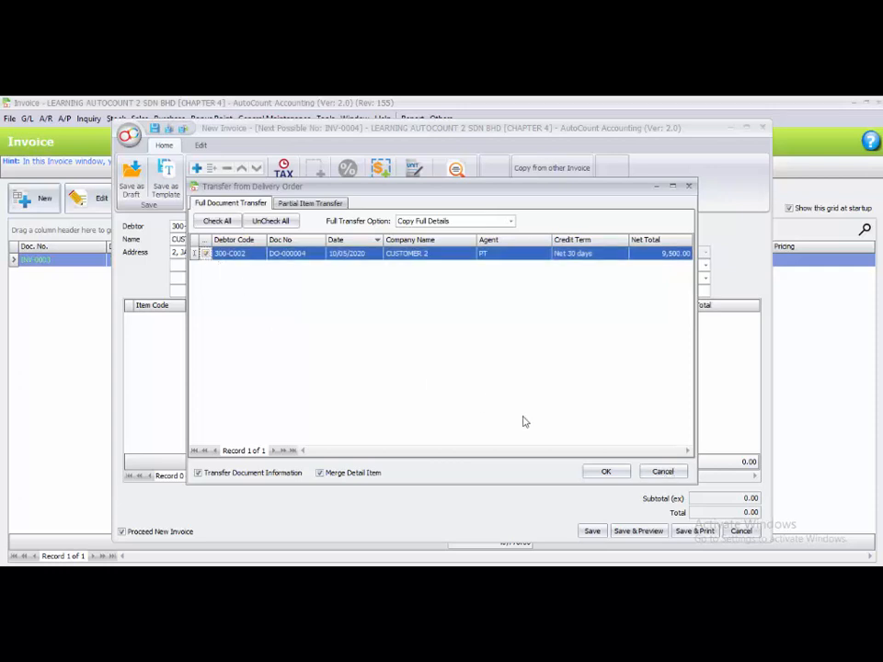
left_click(605, 471)
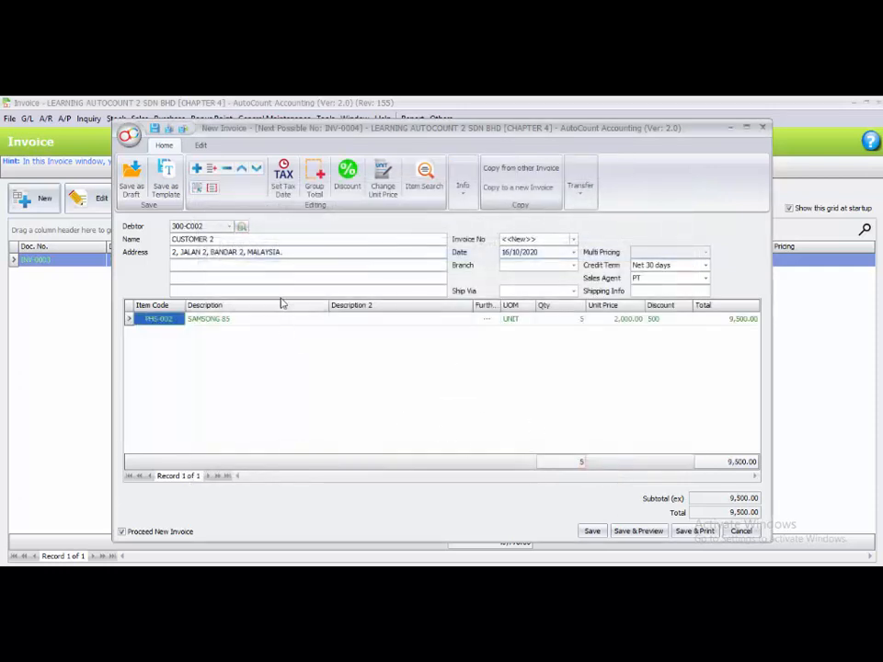
- Date CUSTOMER 2's invoice 10/05/2020 and save it with proceeding to a new invoice disabled
left_click(507, 253)
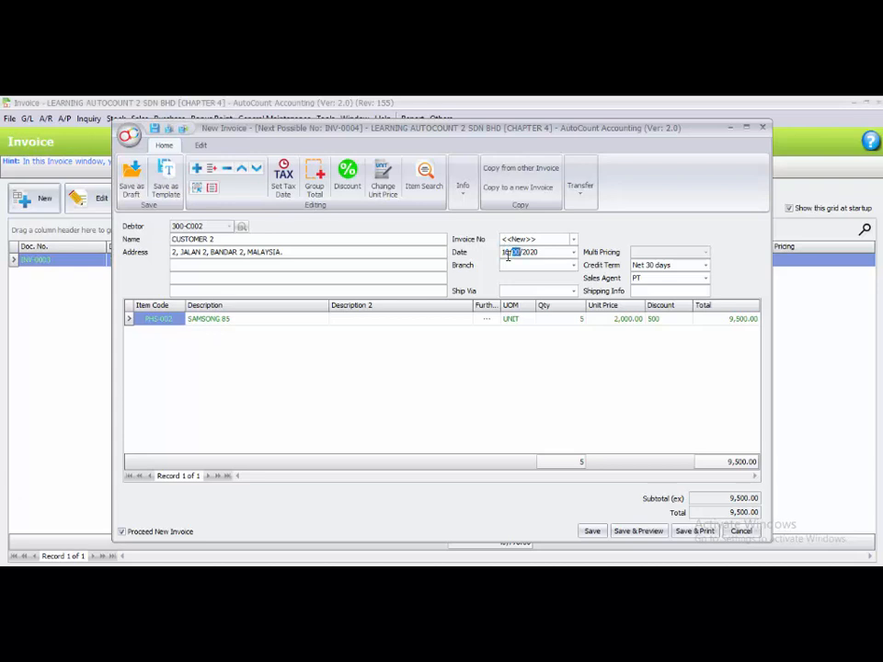
type("1005")
left_click(392, 379)
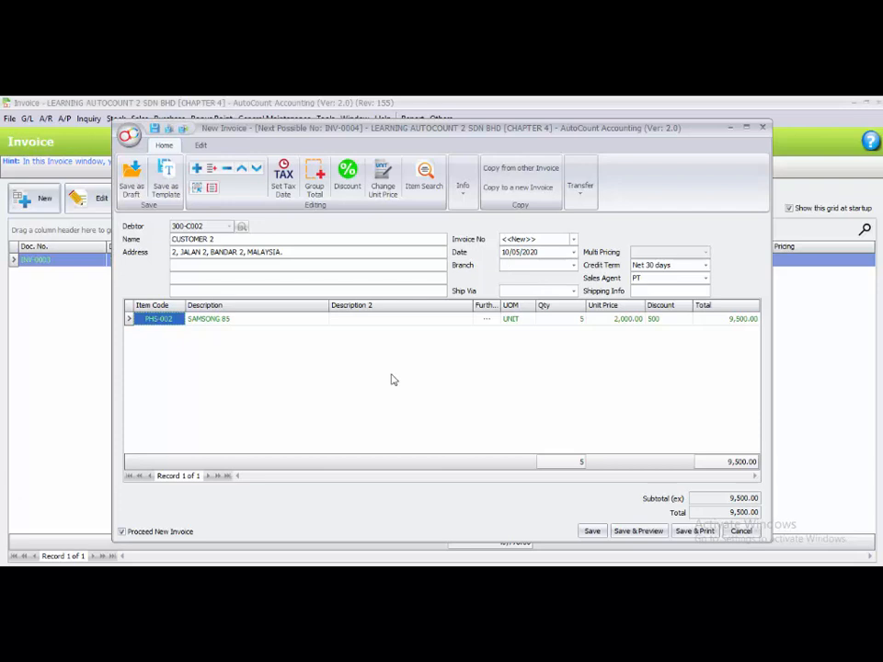
left_click(147, 534)
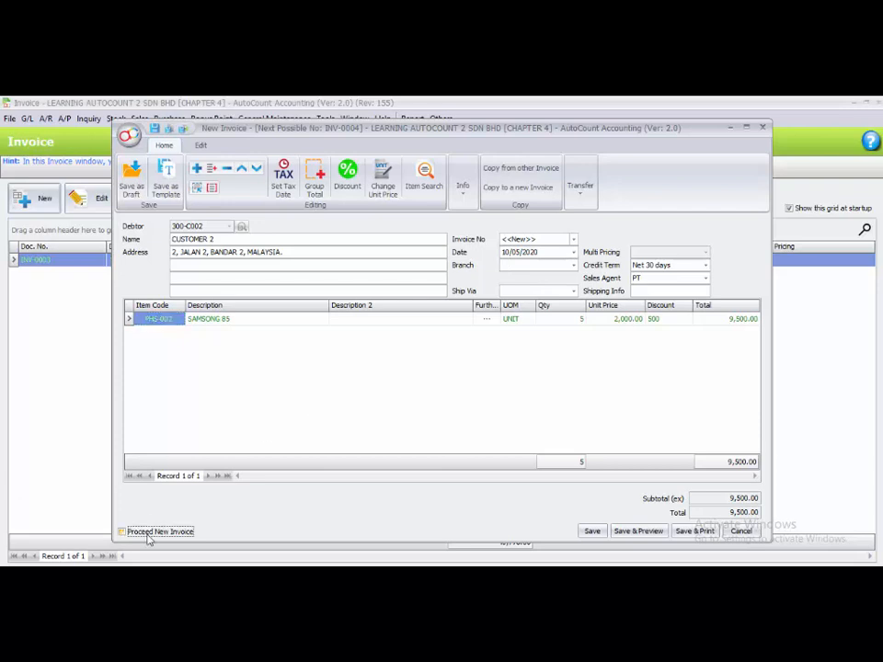
left_click(592, 531)
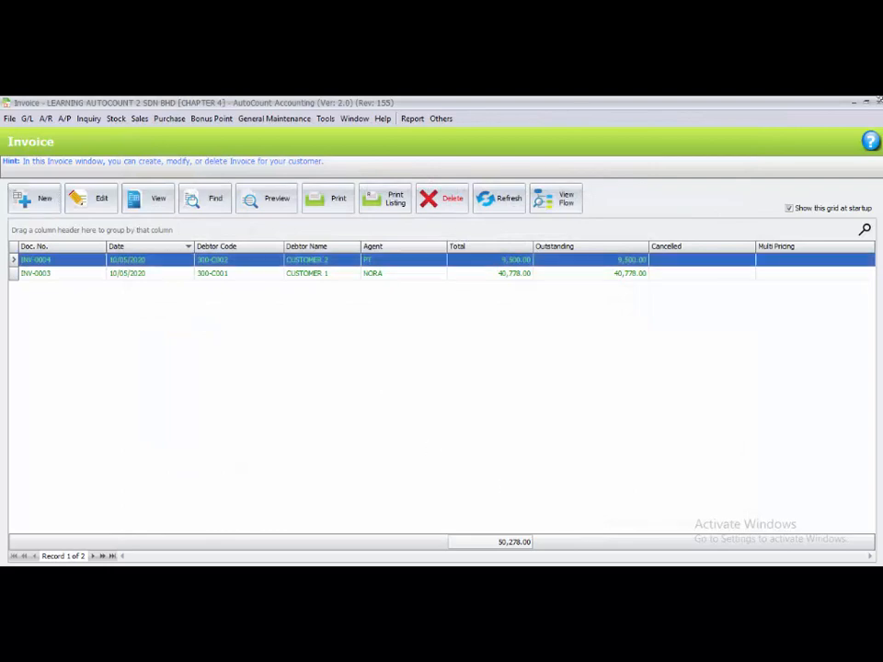
- Leave the invoices and create a new sales credit note with CUSTOMER 1 as the debtor
left_click(879, 99)
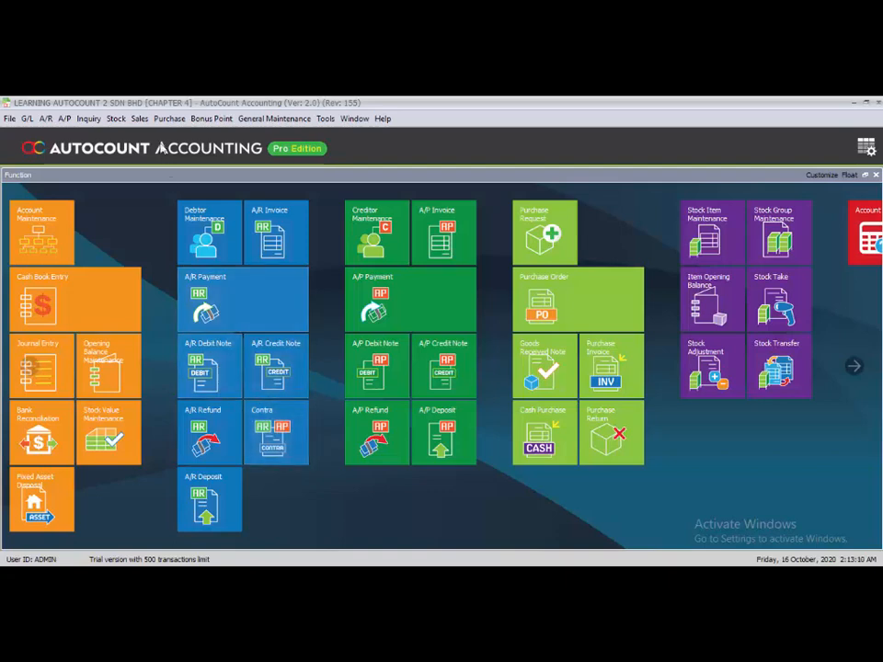
left_click(140, 119)
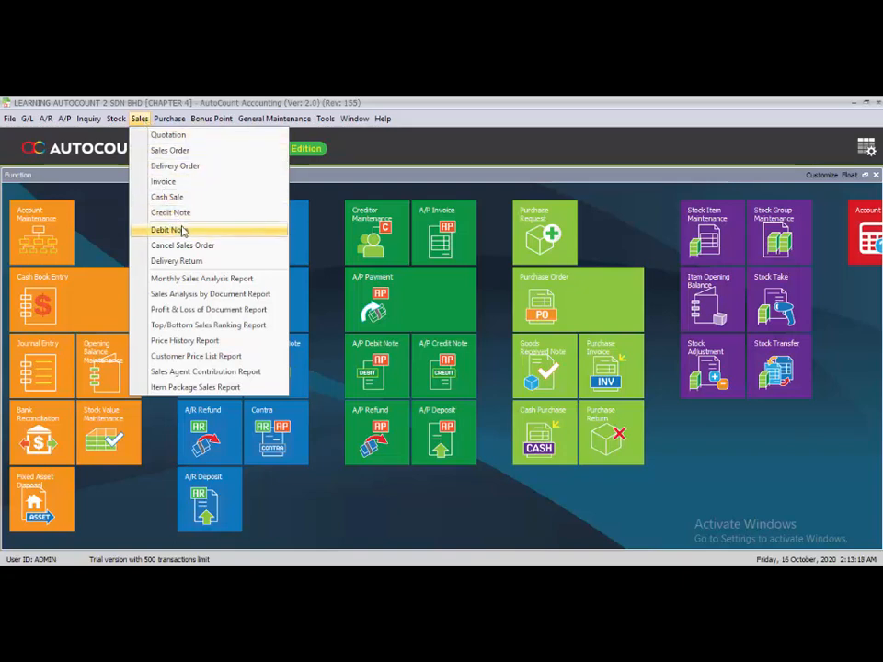
left_click(182, 214)
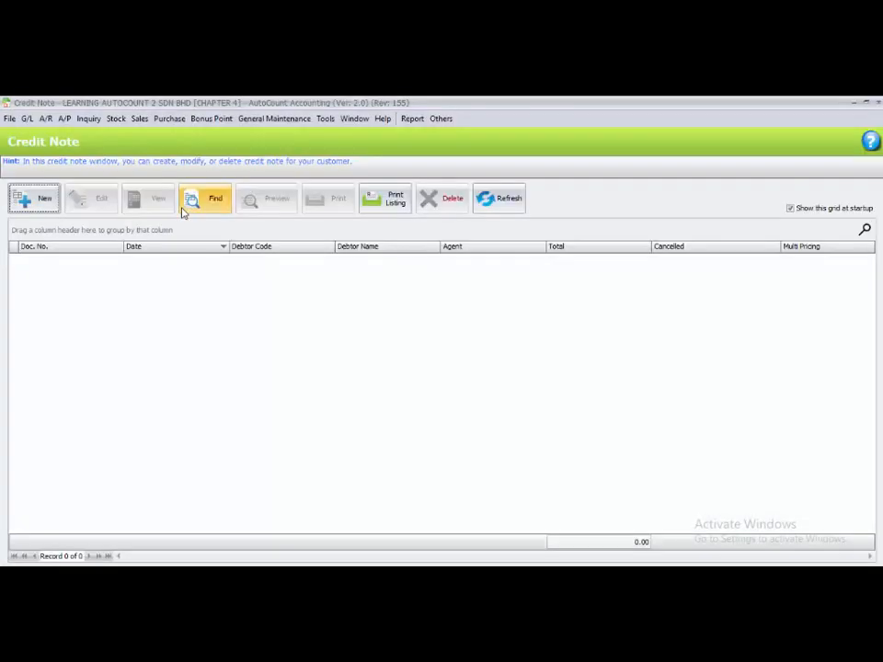
left_click(38, 211)
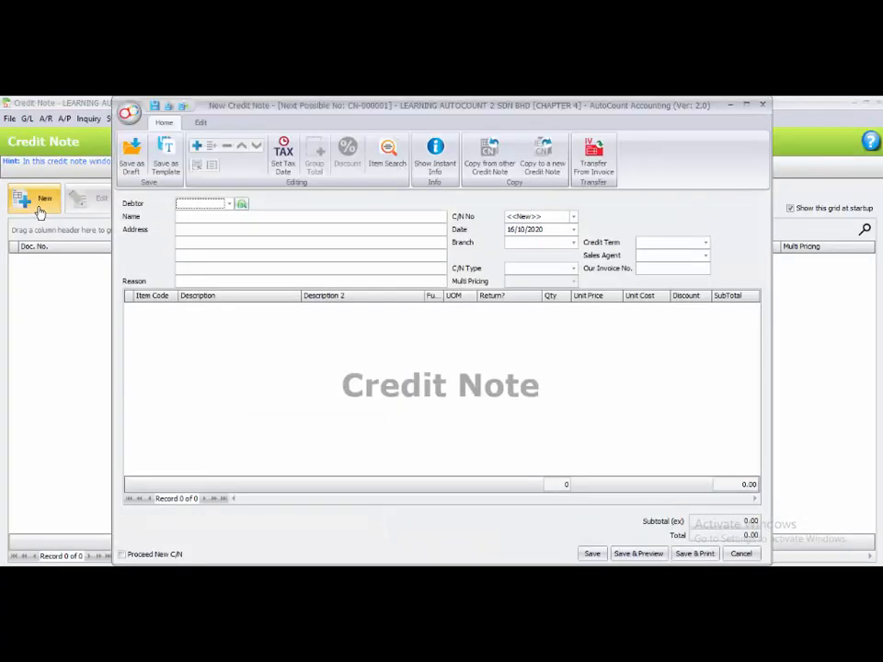
left_click(230, 203)
left_click(231, 267)
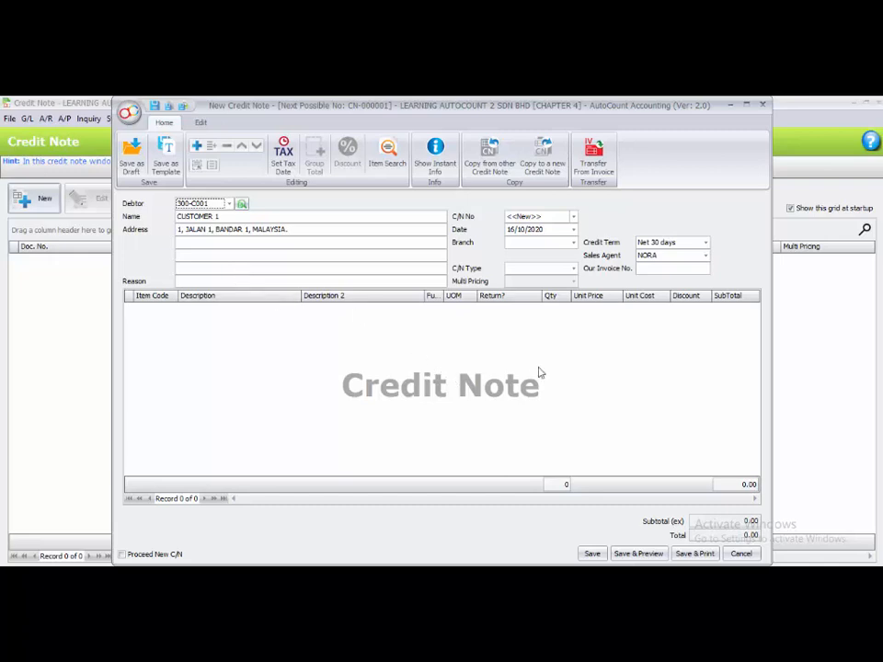
- Partially transfer 2 units each of ACL-001 and PHL-001 from invoice INV-0003 into CUSTOMER 1's credit note
left_click(594, 161)
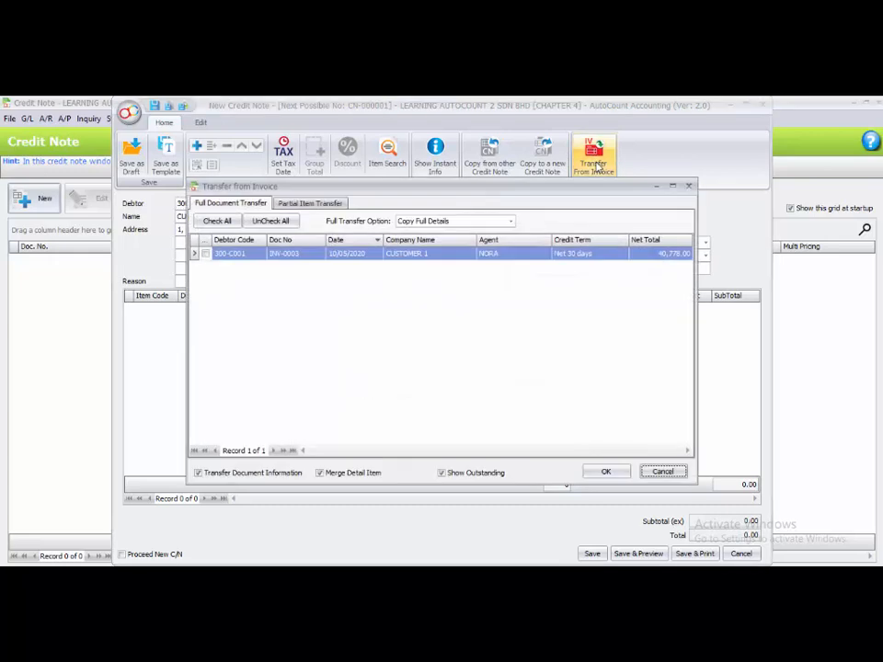
left_click(300, 204)
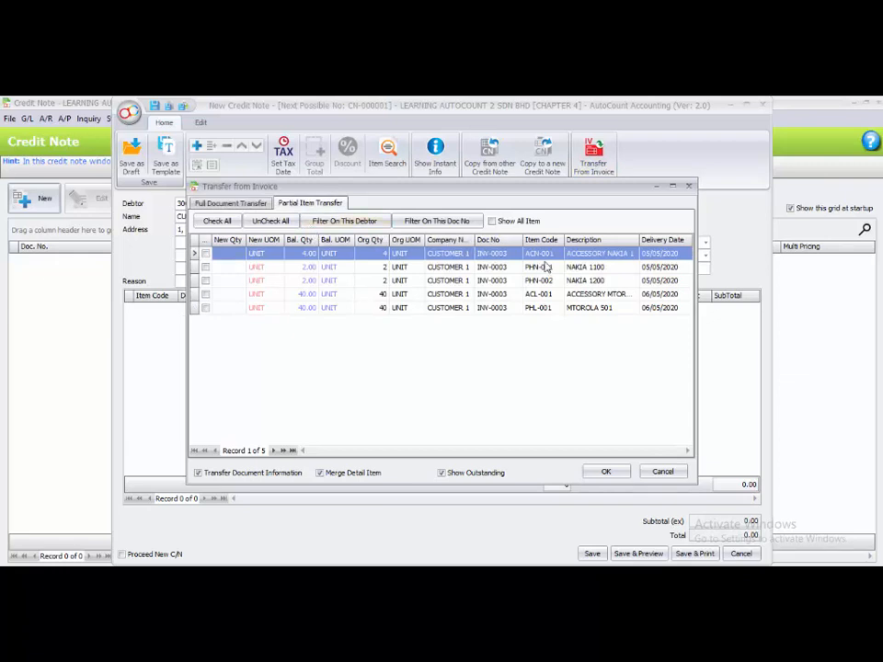
left_click(549, 295)
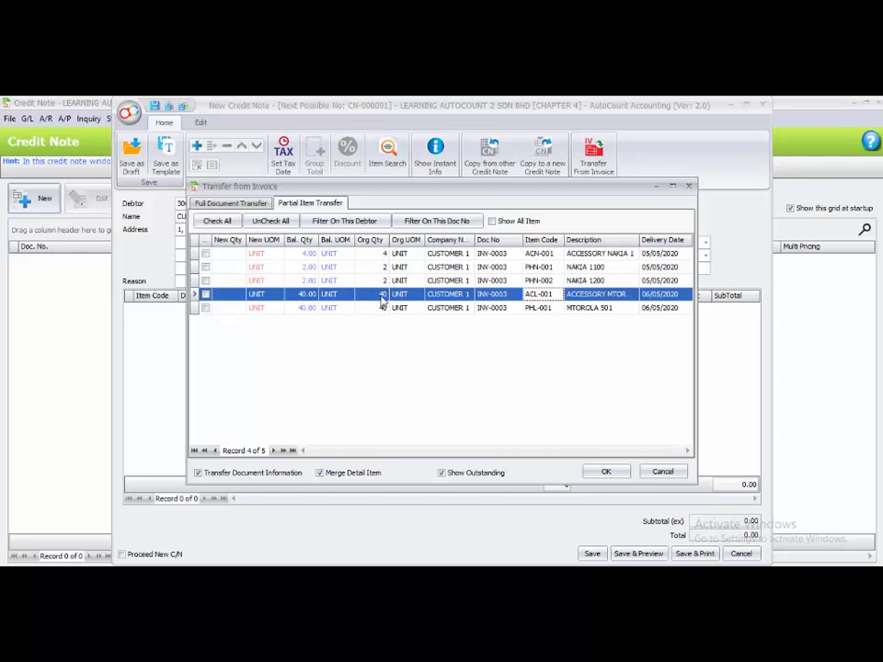
left_click(237, 295)
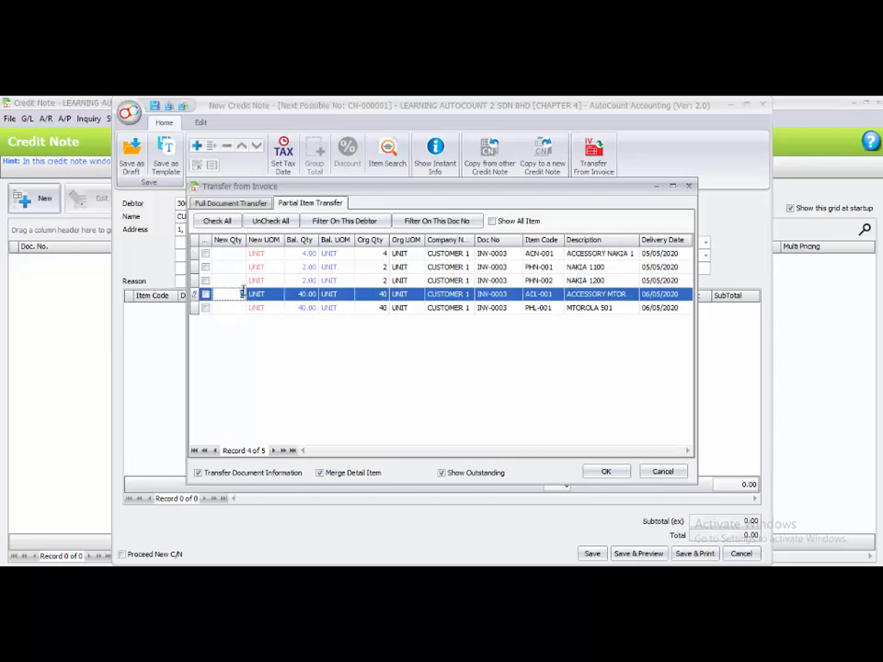
type("2")
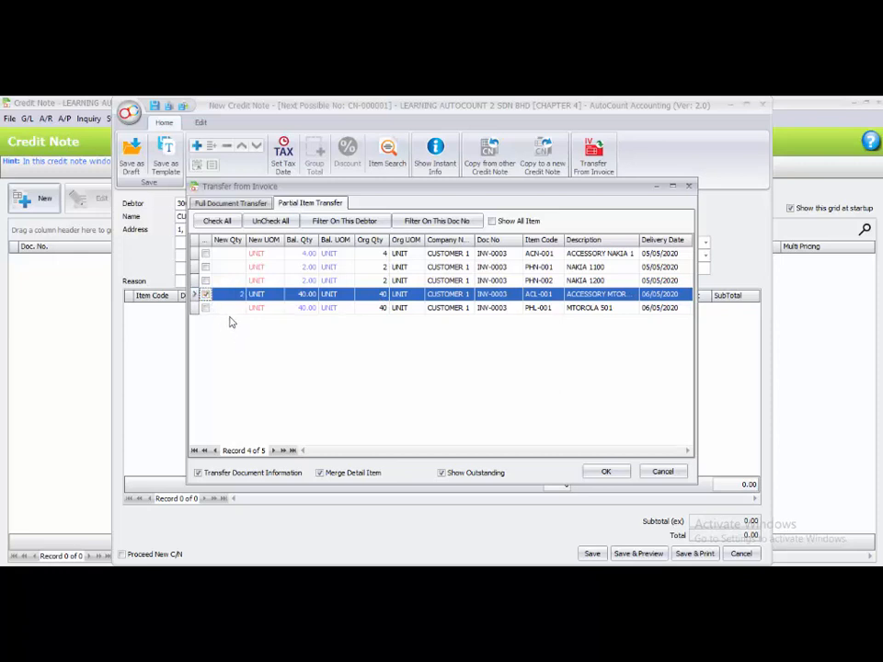
left_click(389, 310)
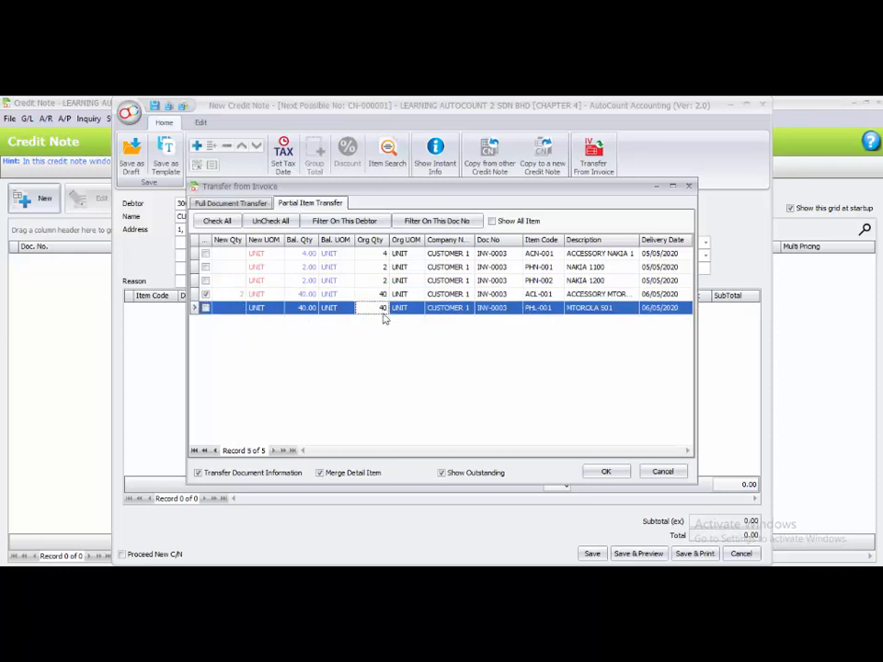
left_click(238, 310)
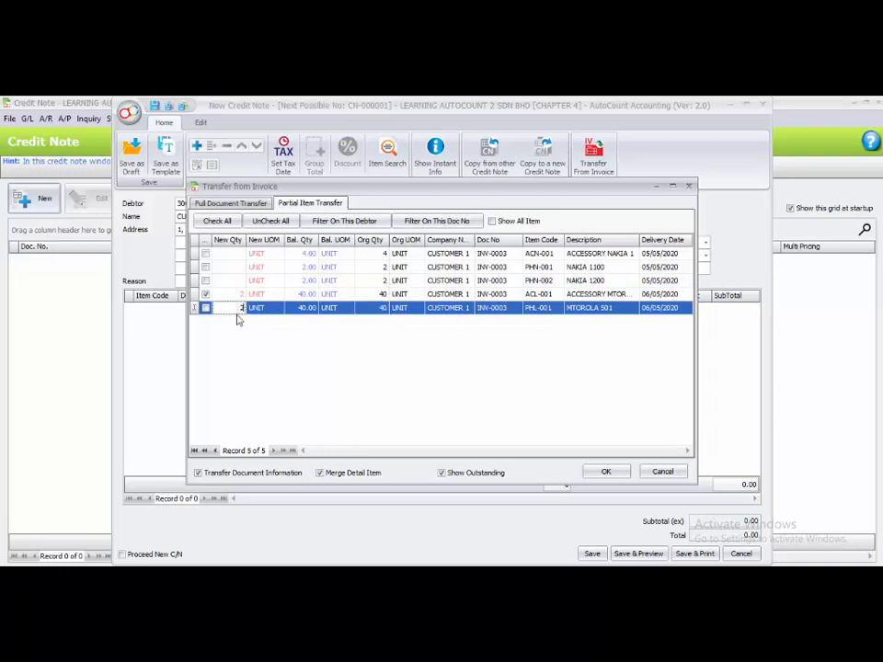
type("2")
left_click(205, 308)
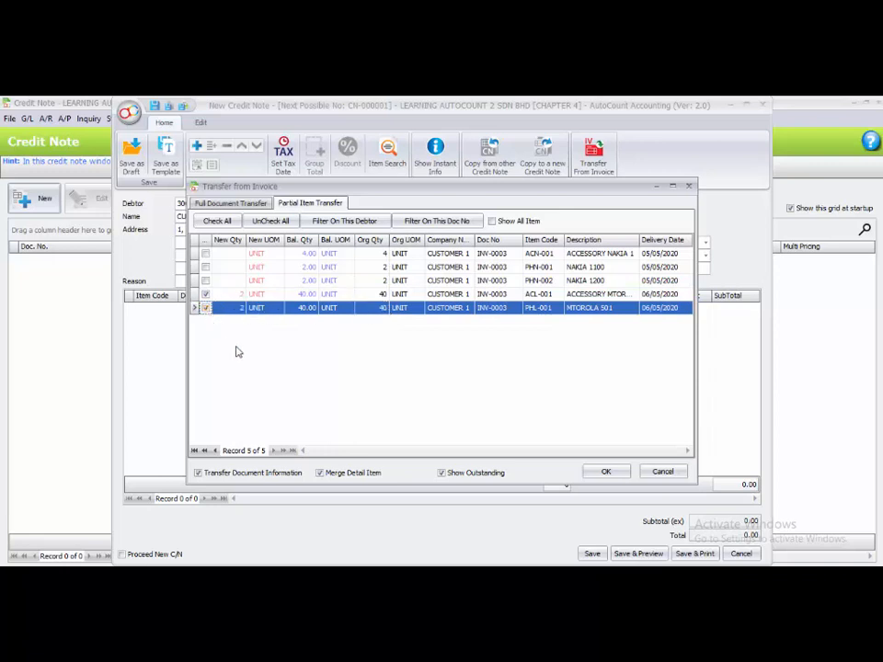
left_click(593, 472)
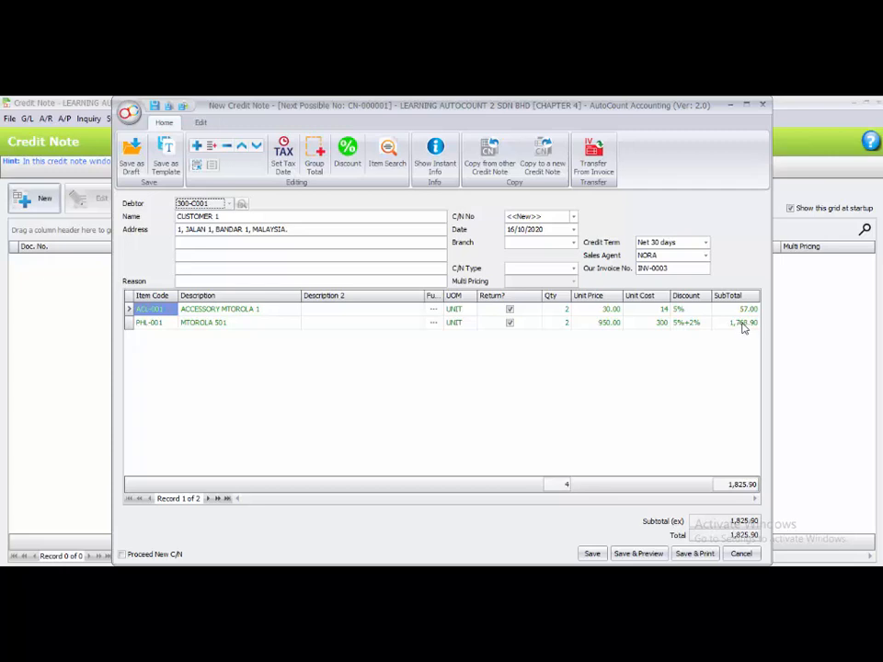
- Date the credit note 15/05/2020, give INCORRECT ITEM as the reason, and save it
left_click(508, 229)
type("15/05")
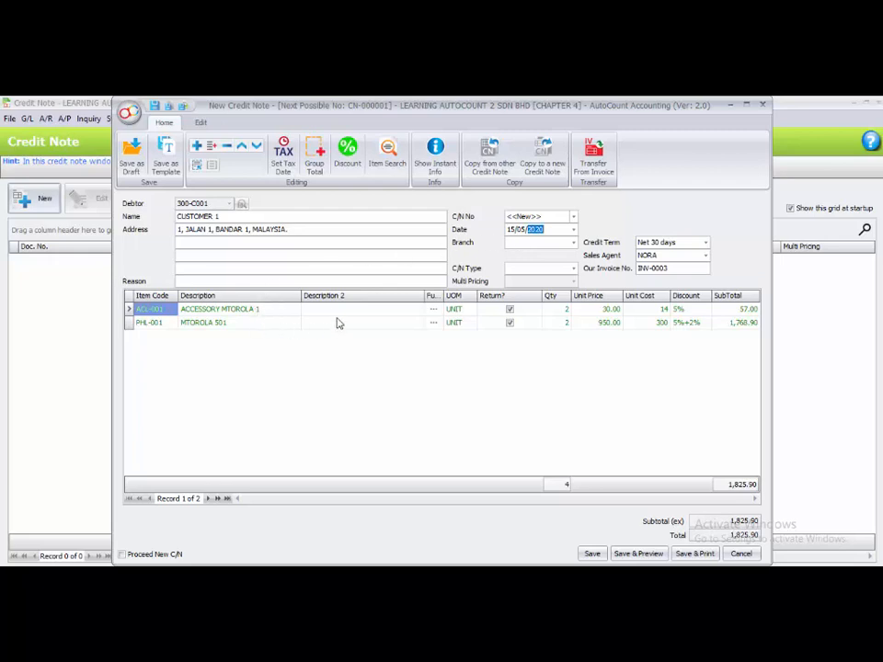
left_click(204, 280)
type("INCORRECT ITEM")
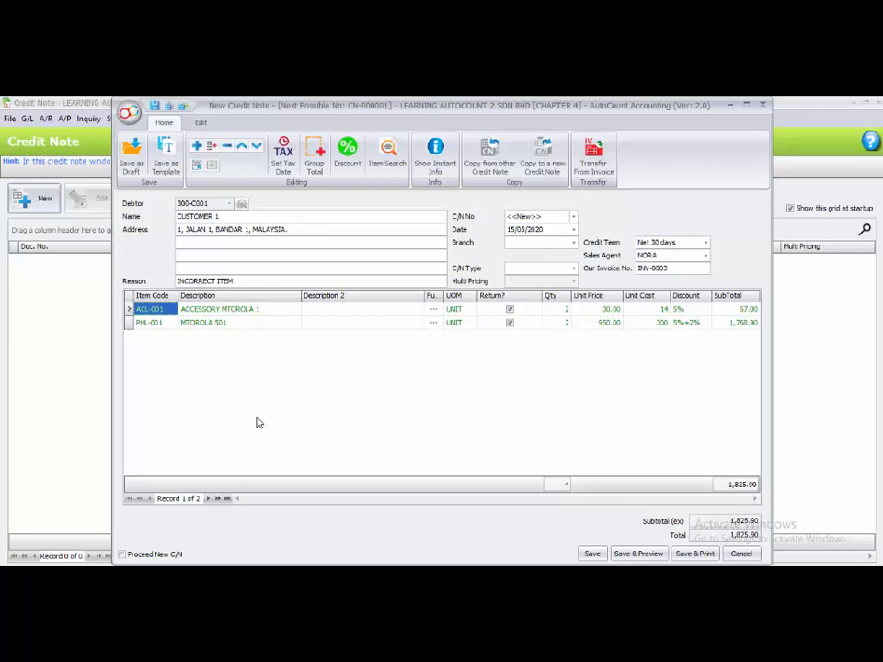
left_click(594, 555)
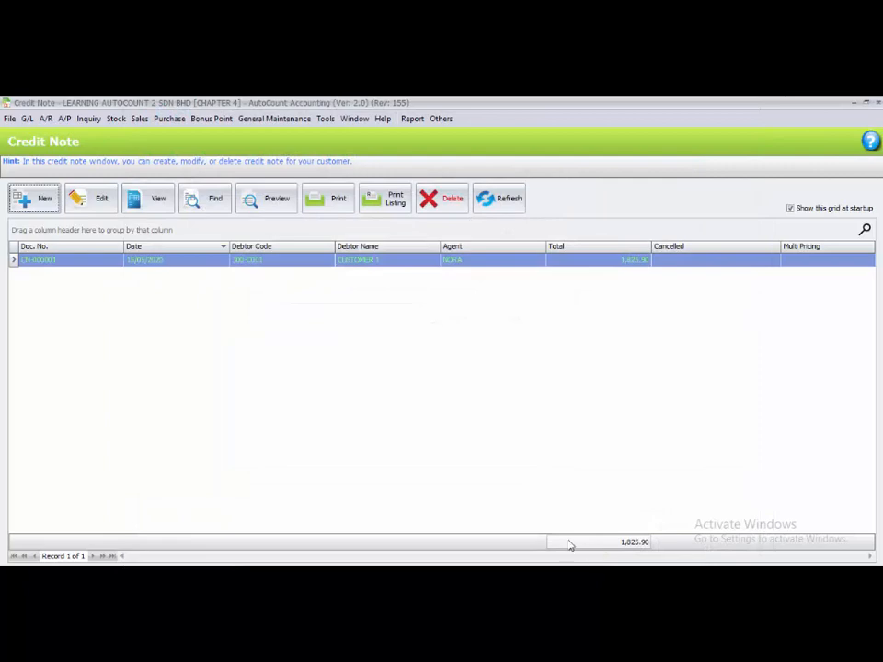
- Leave the credit notes and create a new sales debit note for CUSTOMER 2 that references invoice INV-0004
left_click(876, 111)
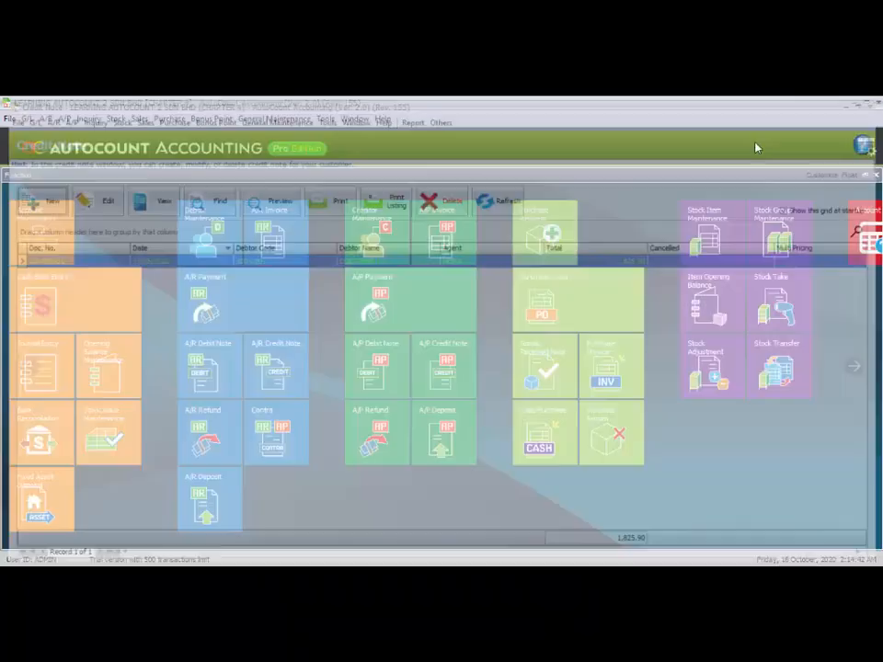
left_click(139, 119)
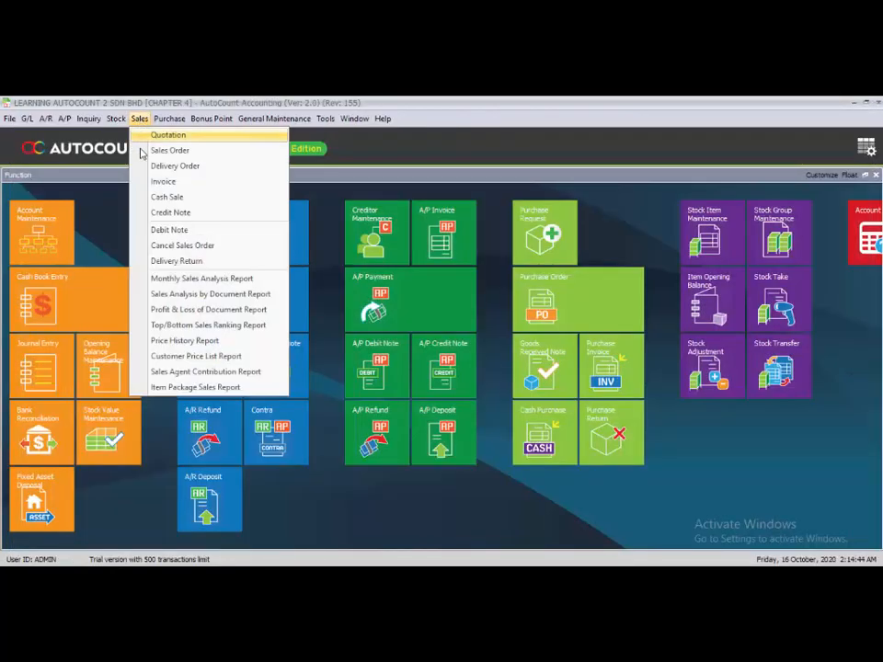
left_click(166, 230)
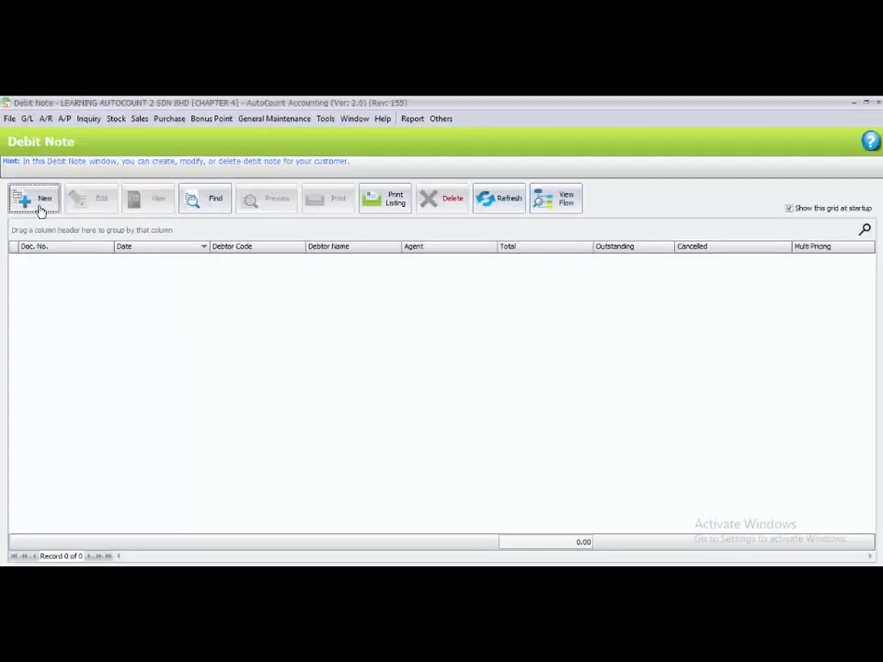
left_click(37, 208)
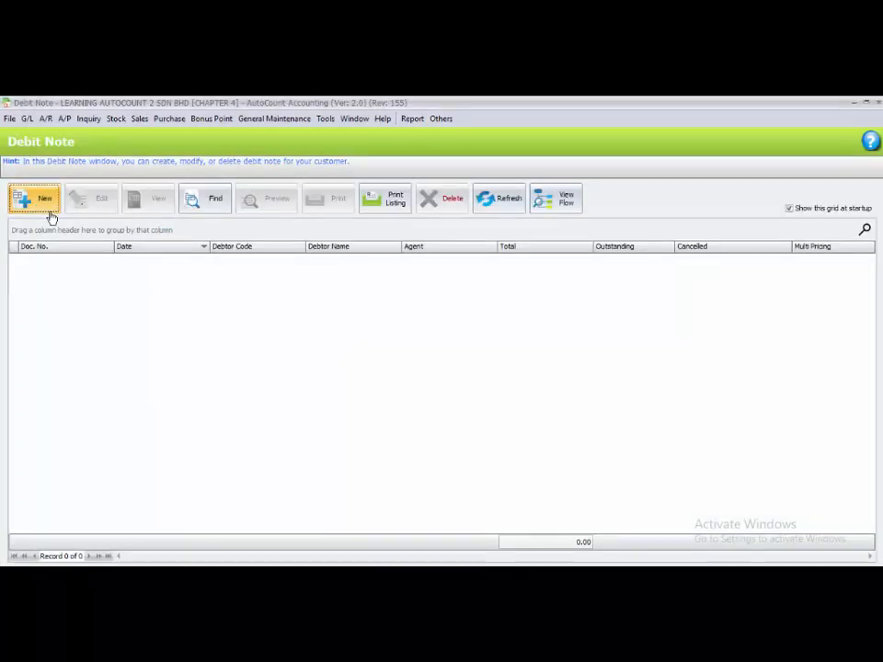
left_click(230, 204)
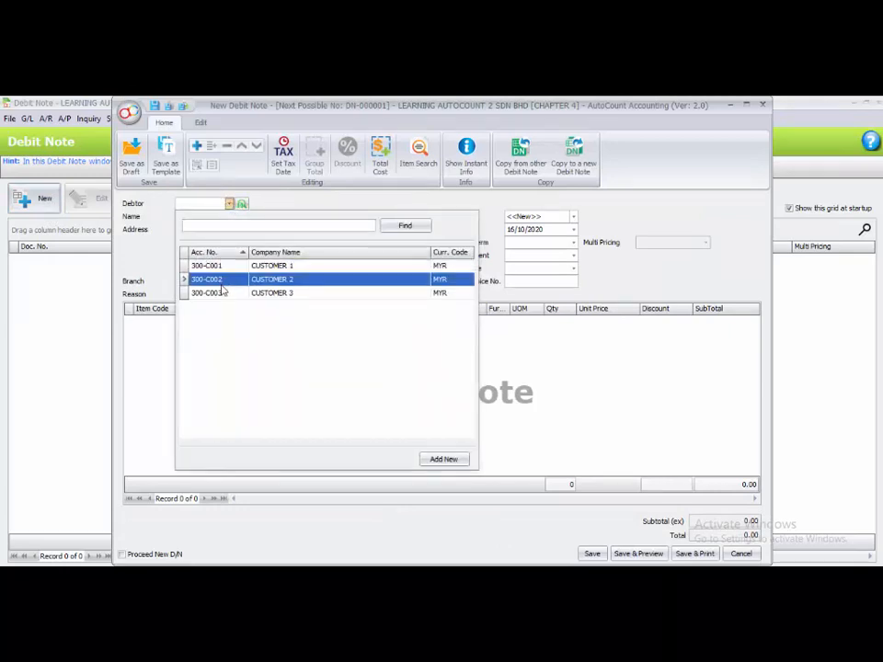
left_click(207, 278)
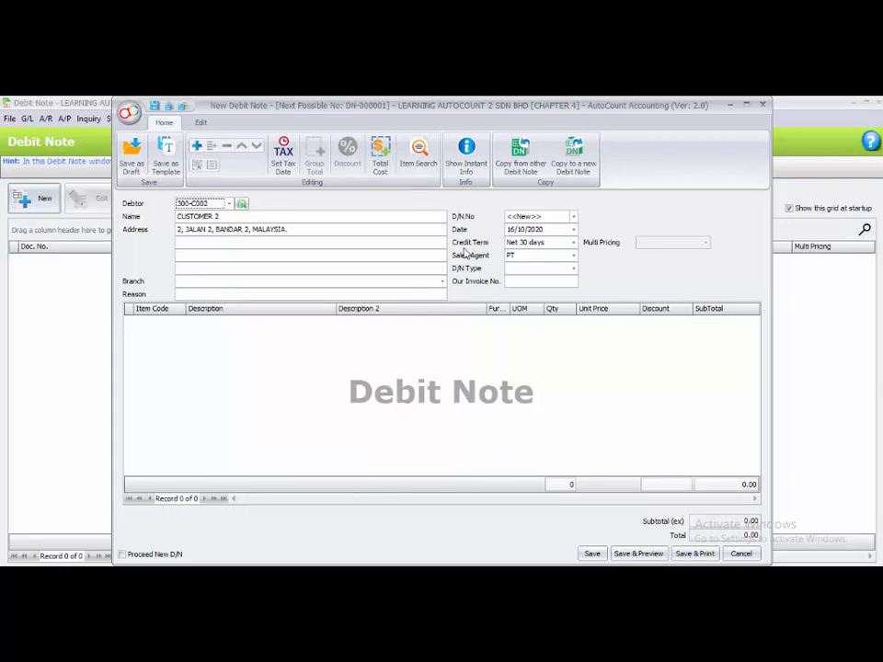
left_click(522, 282)
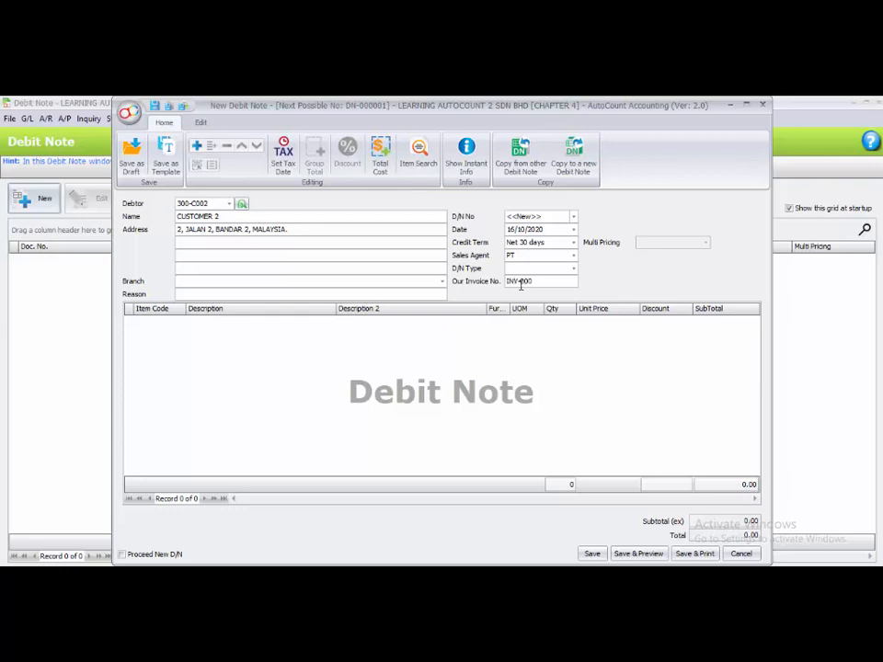
- Add the REPAIR & SERVICE item RS-001 to the debit note with a quantity of 2
right_click(148, 339)
left_click(158, 346)
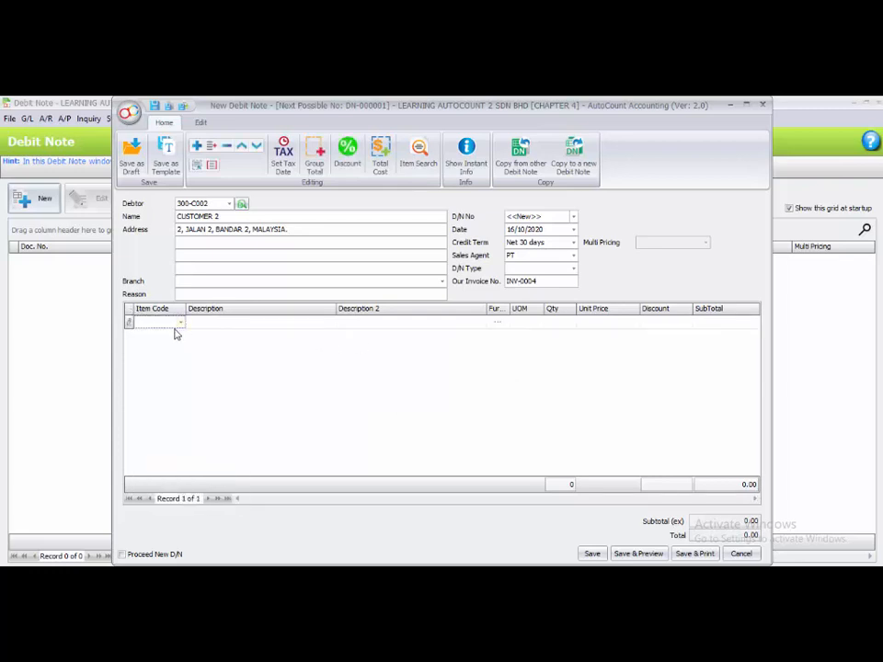
left_click(180, 323)
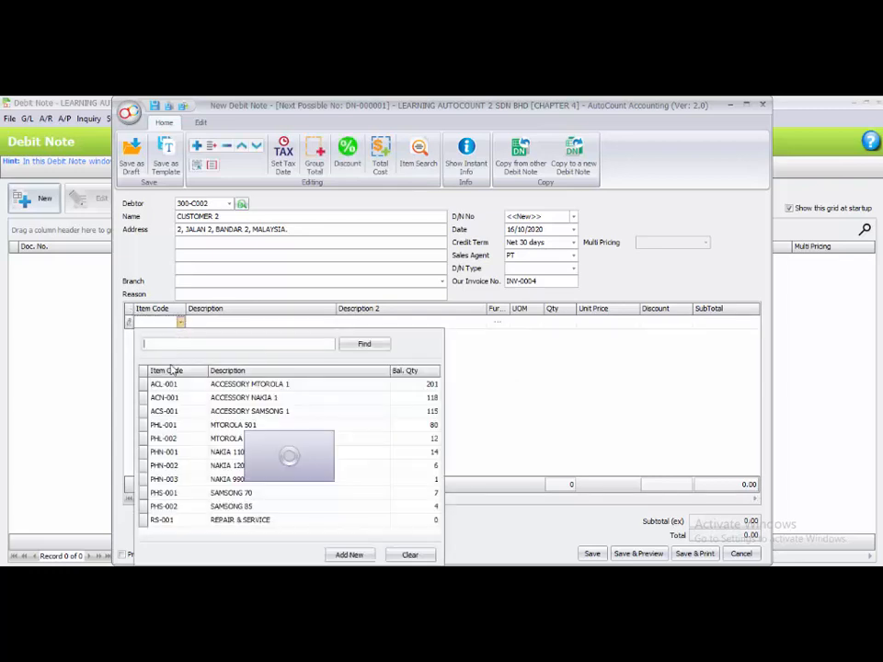
left_click(177, 520)
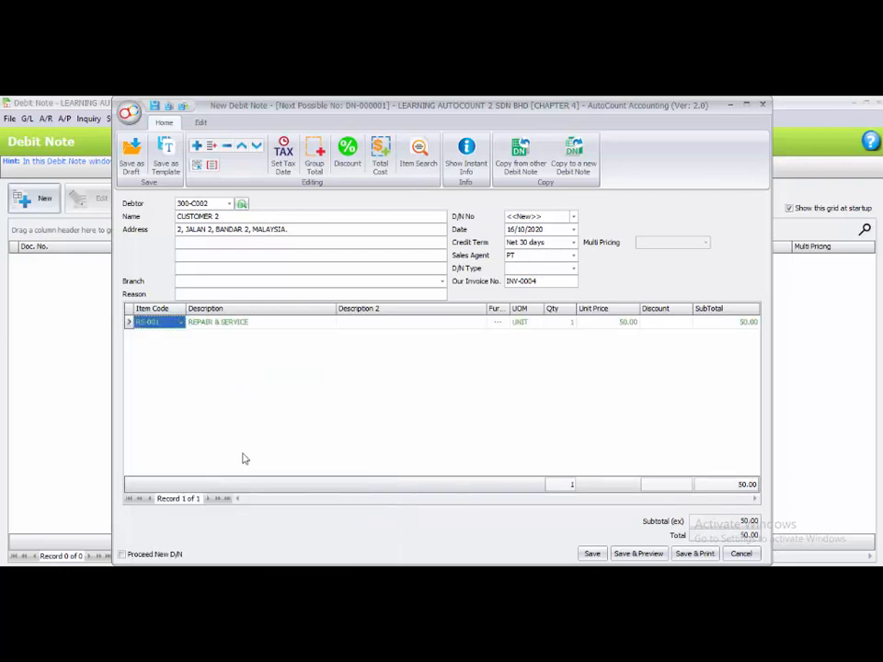
left_click(555, 327)
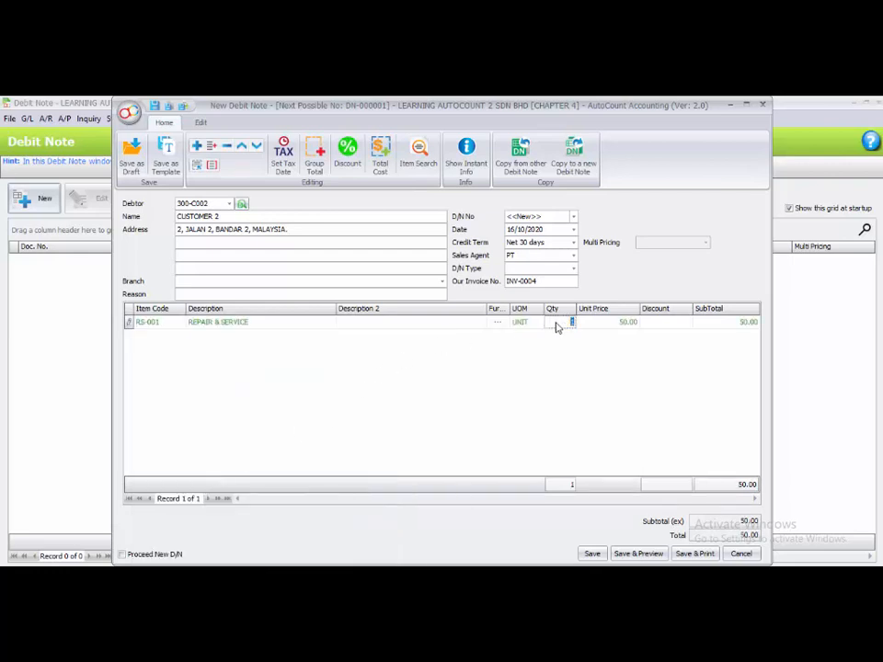
type("2")
left_click(547, 377)
- Date CUSTOMER 2's debit note 15/05/2020 and save it
left_click(509, 229)
type("15/05")
left_click(463, 345)
left_click(594, 554)
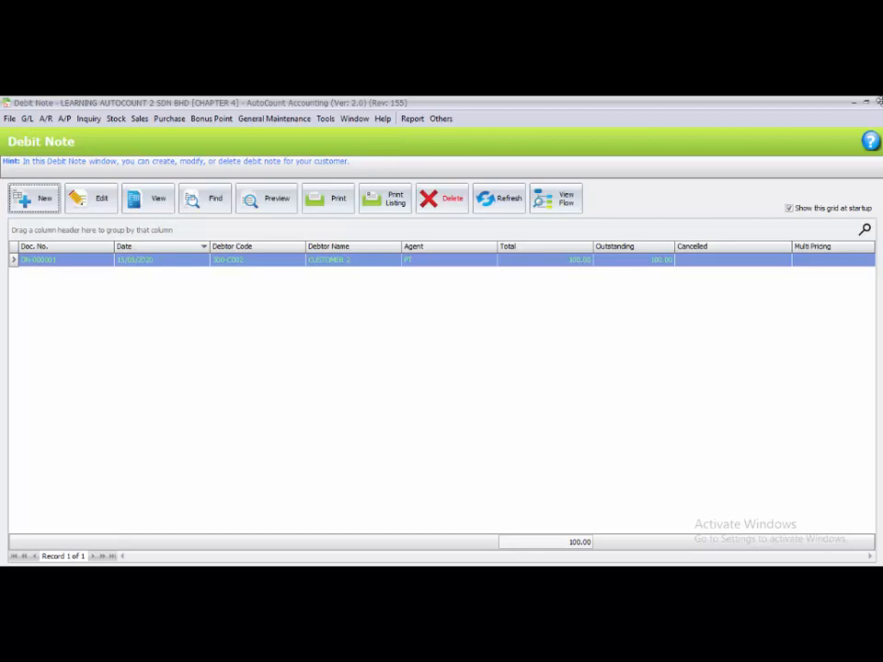
- Leave the debit notes and create a new cash sale
left_click(879, 103)
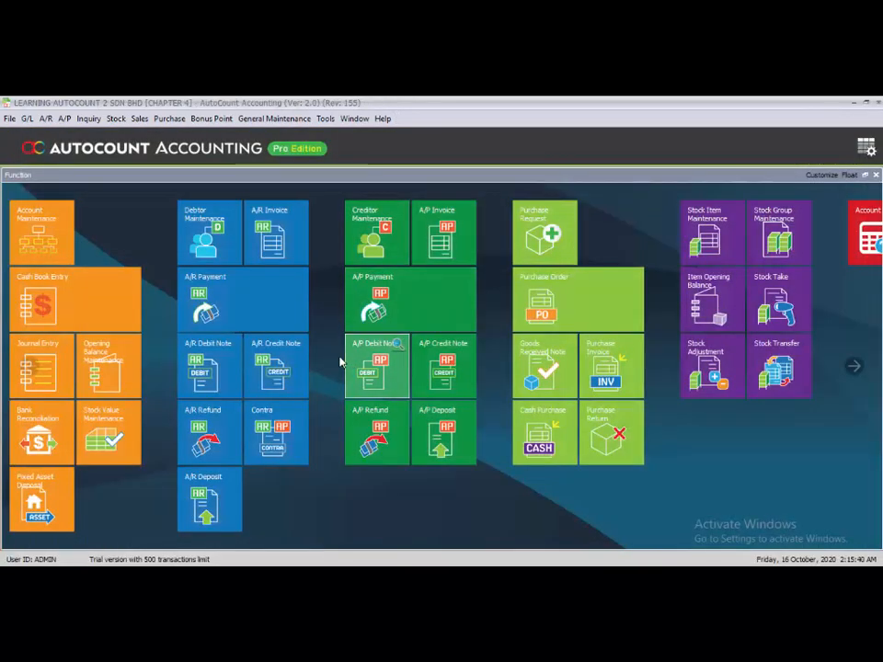
left_click(139, 119)
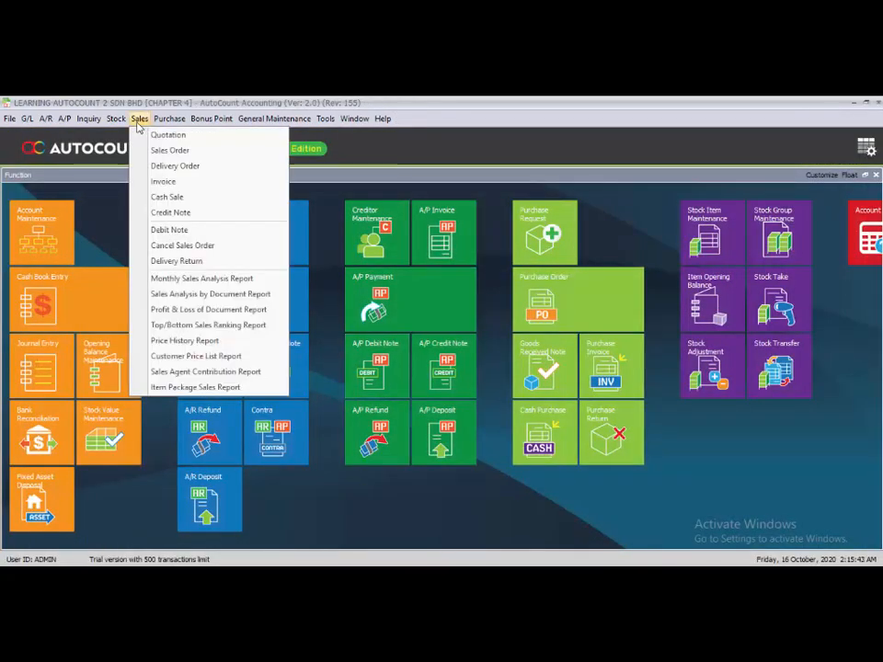
left_click(177, 199)
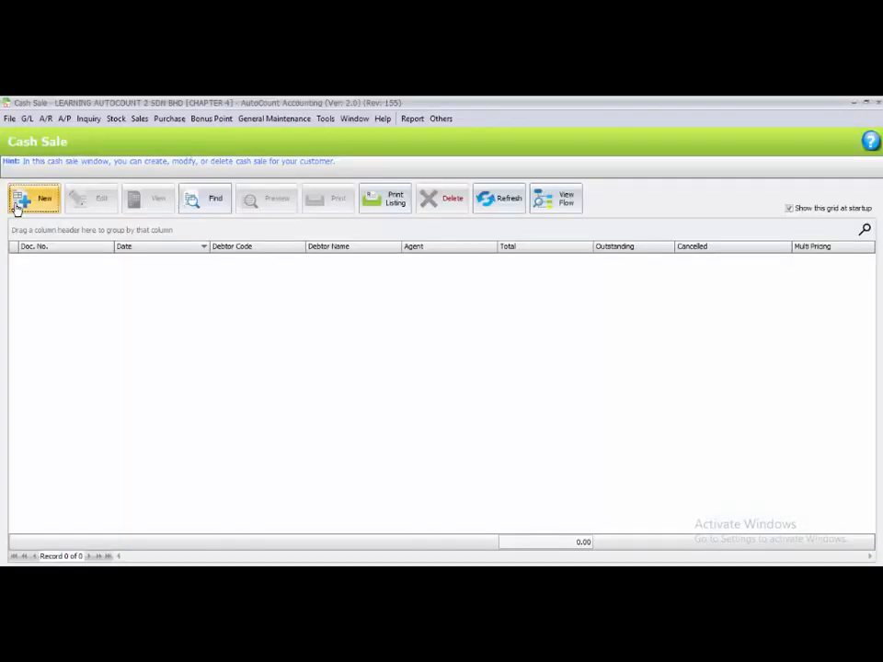
left_click(16, 207)
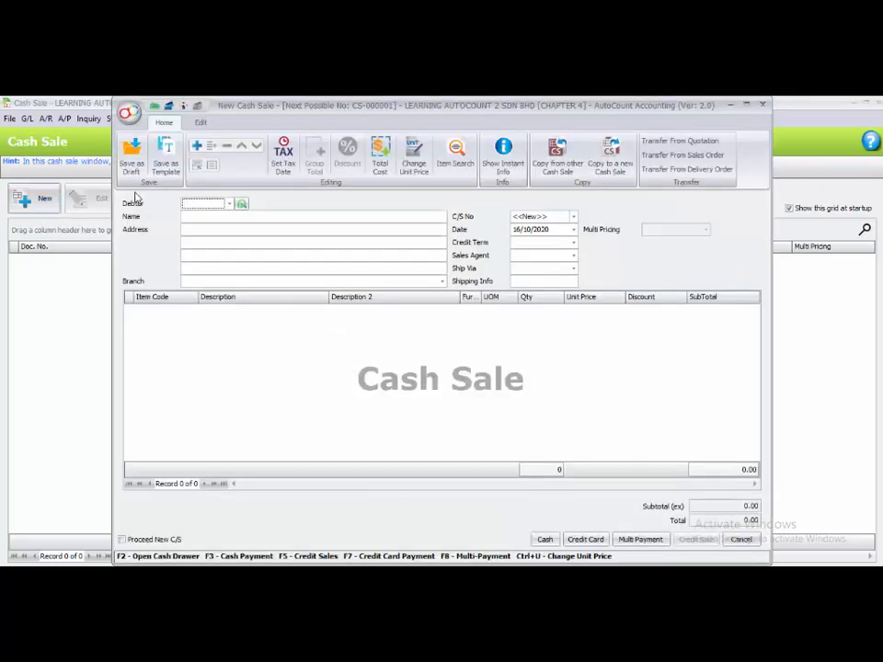
- Add a new debtor with the company name CASH CUSTOMER, fill in its debtor account number, and save it for the cash sale
left_click(226, 207)
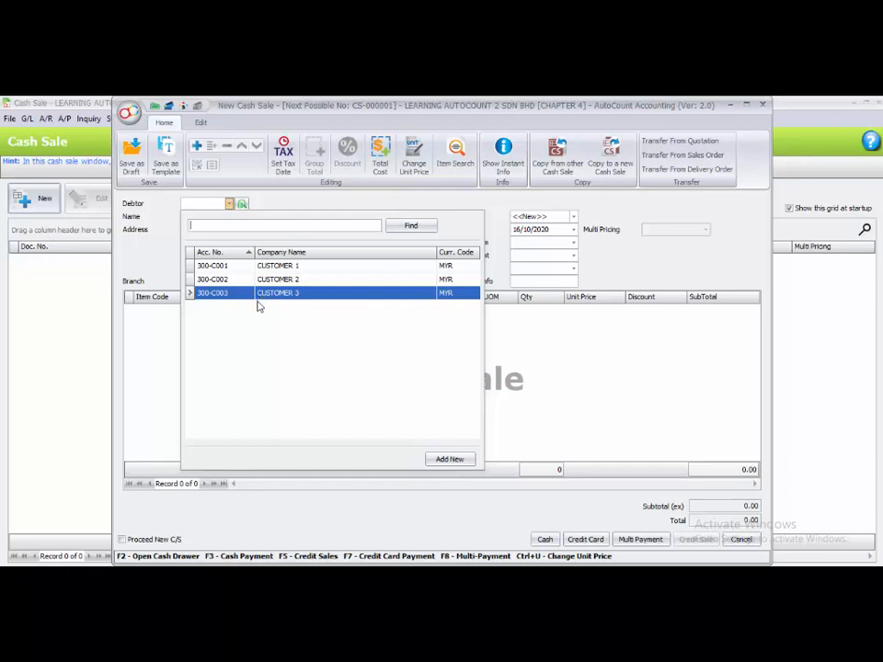
left_click(441, 461)
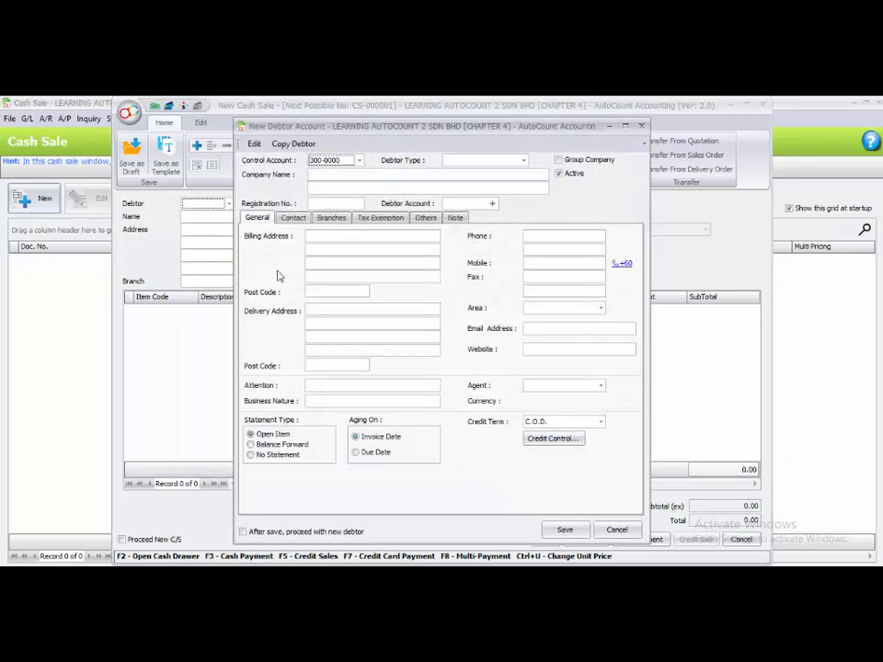
left_click(323, 183)
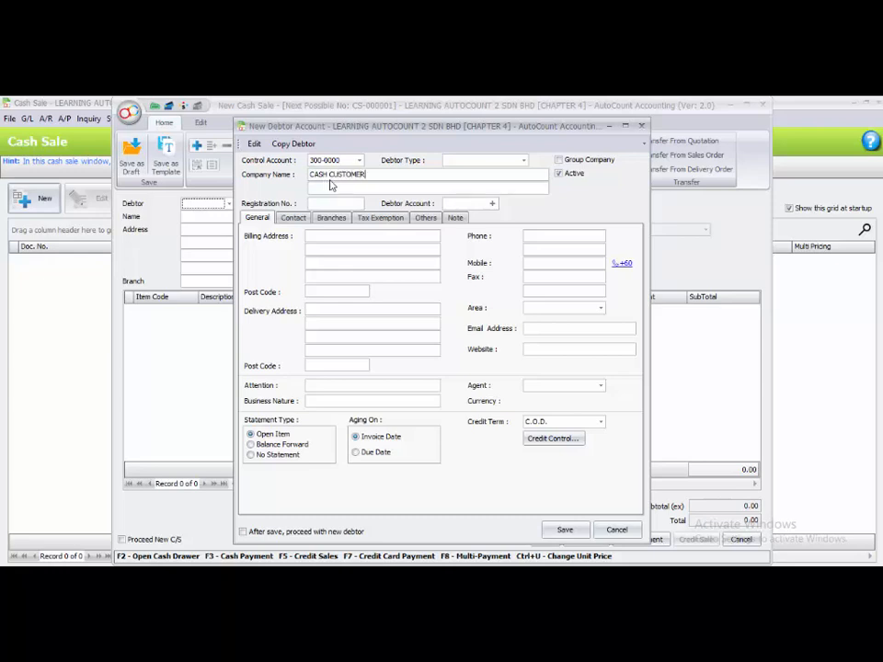
left_click(445, 205)
left_click(447, 204)
type("300-")
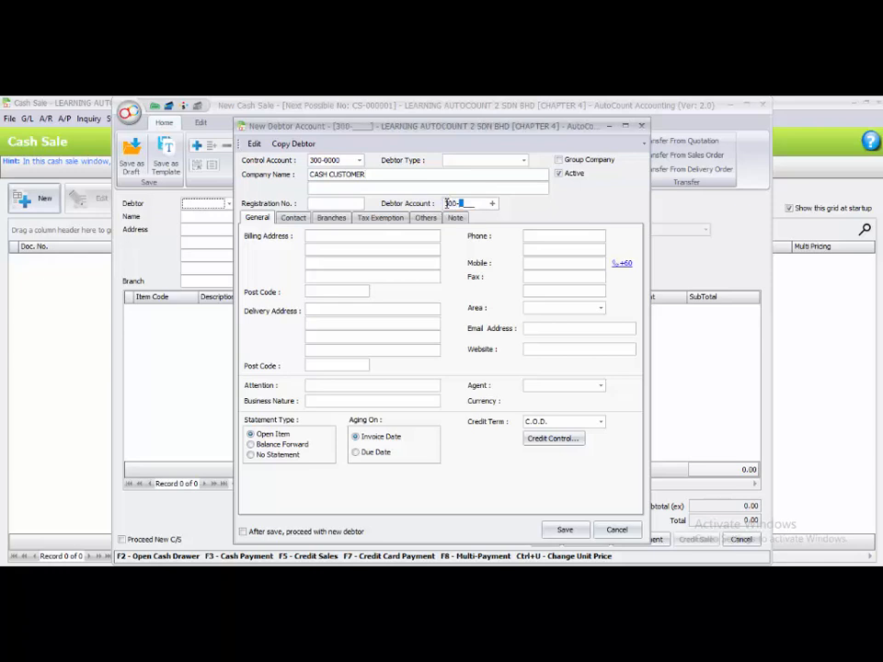
type("9999")
left_click(565, 531)
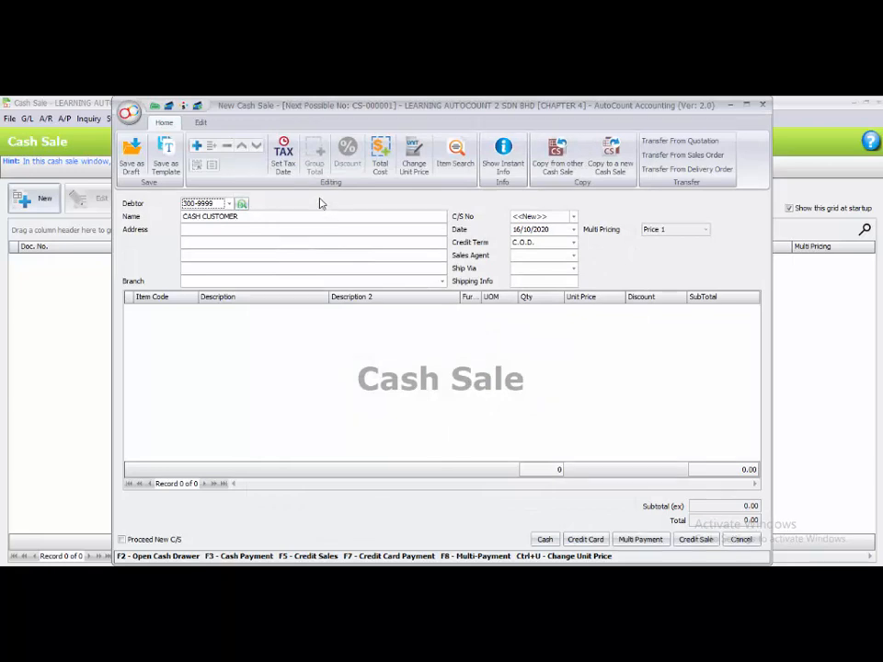
- Date the CASH CUSTOMER cash sale 05/05/2020
left_click(516, 230)
type("15/")
type("05")
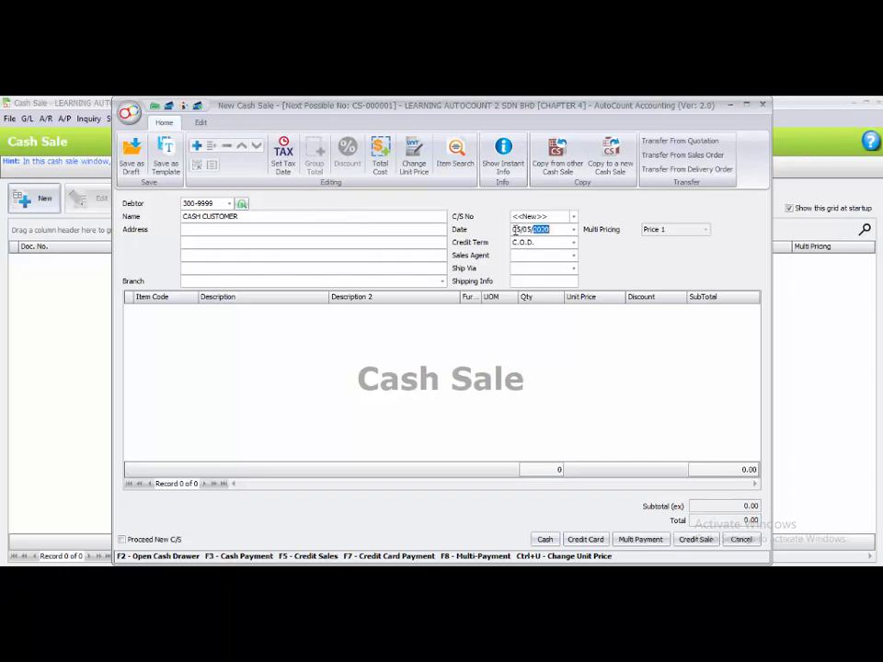
- Add the ACCESSORY MTOROLA 1 item ACL-001 to the cash sale with a quantity of 1
right_click(183, 337)
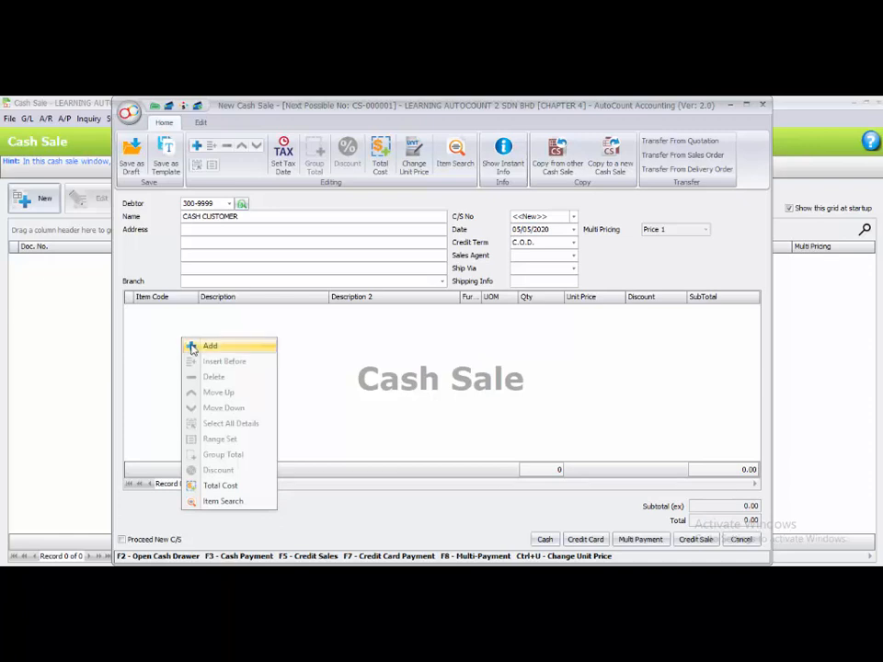
left_click(195, 345)
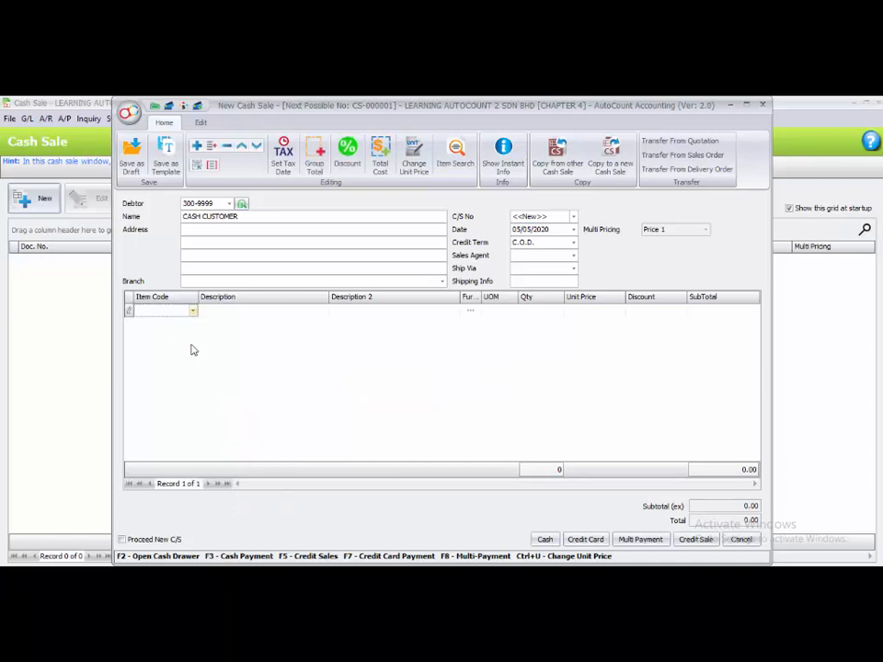
left_click(181, 302)
left_click(194, 312)
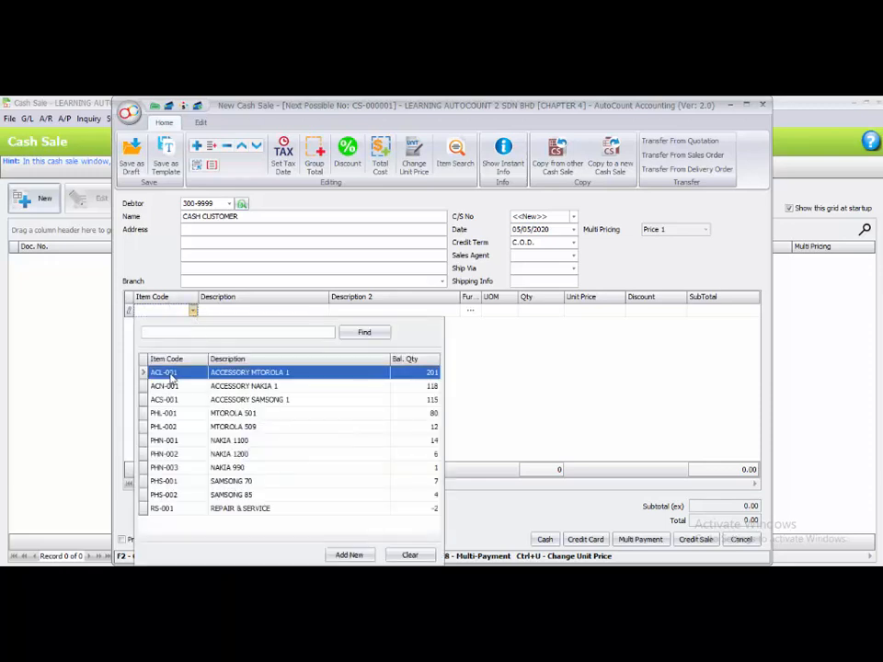
left_click(170, 373)
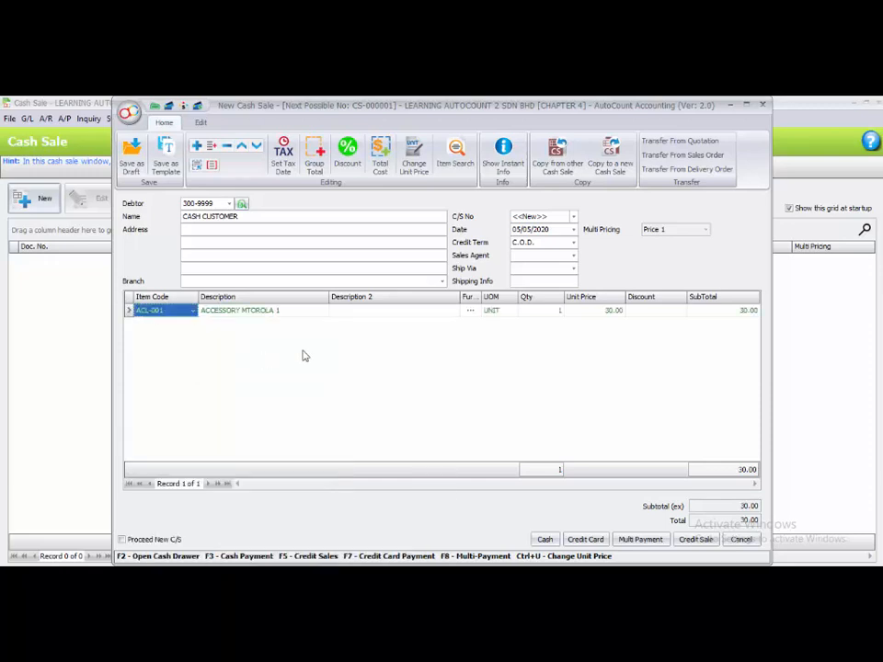
left_click(547, 311)
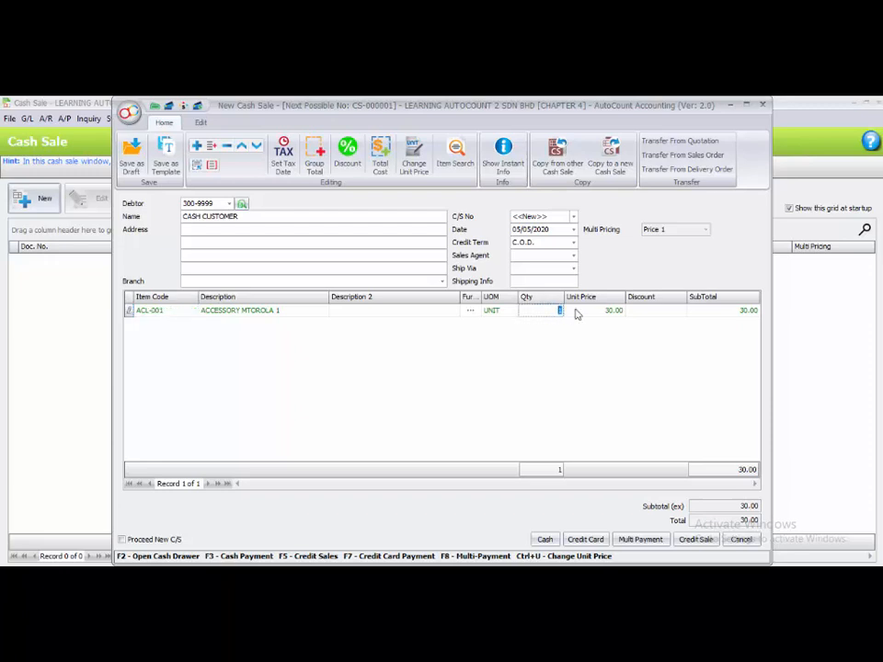
- Add the NAKIA 1100 item PHN-001 as a second cash sale line with a quantity of 1
right_click(130, 331)
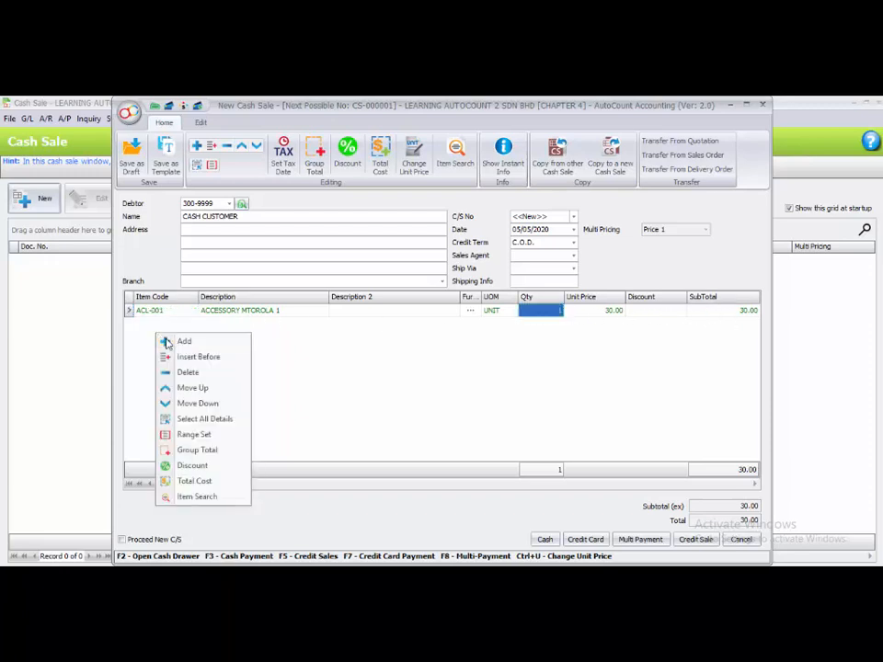
left_click(157, 343)
left_click(194, 327)
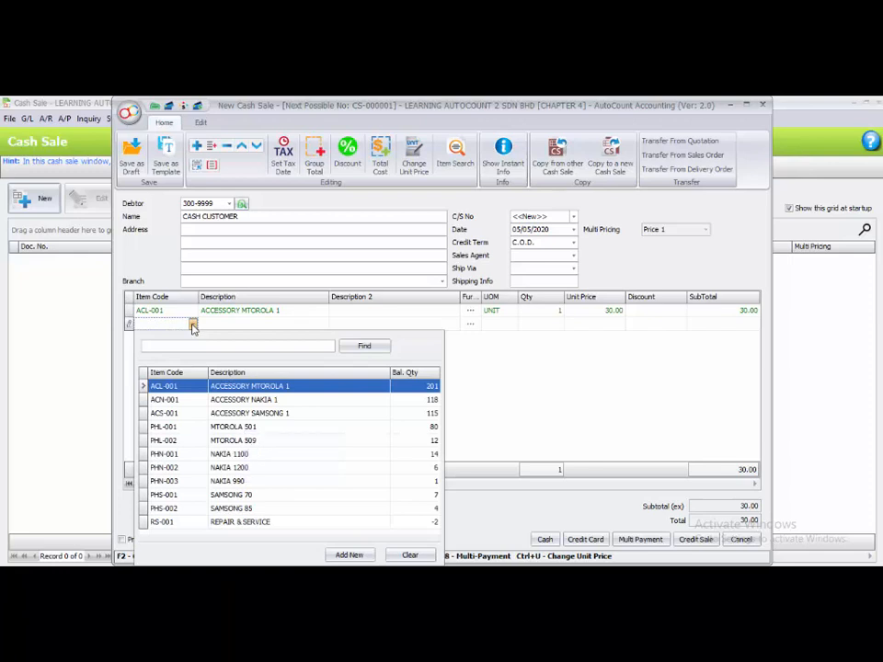
left_click(174, 453)
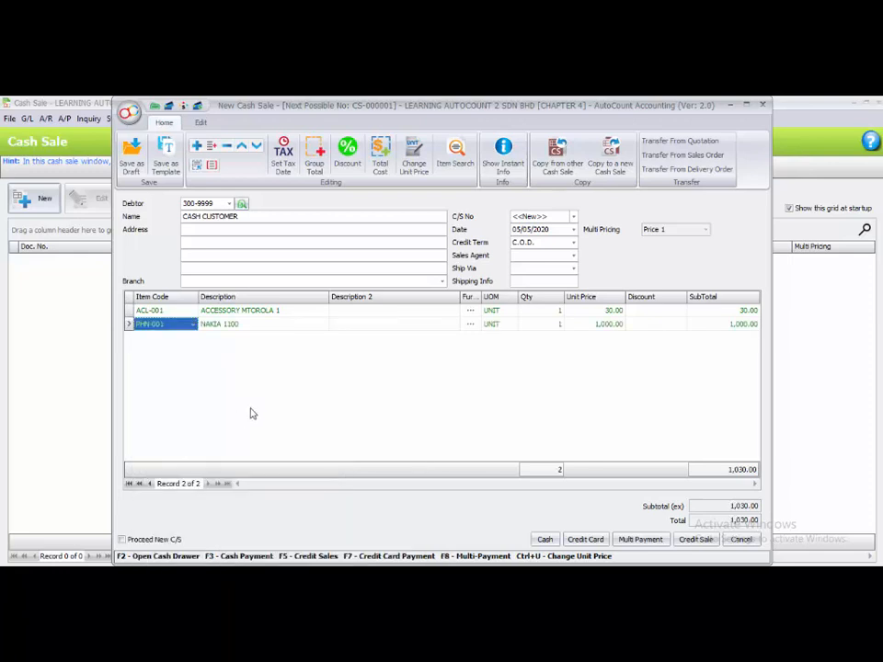
left_click(545, 323)
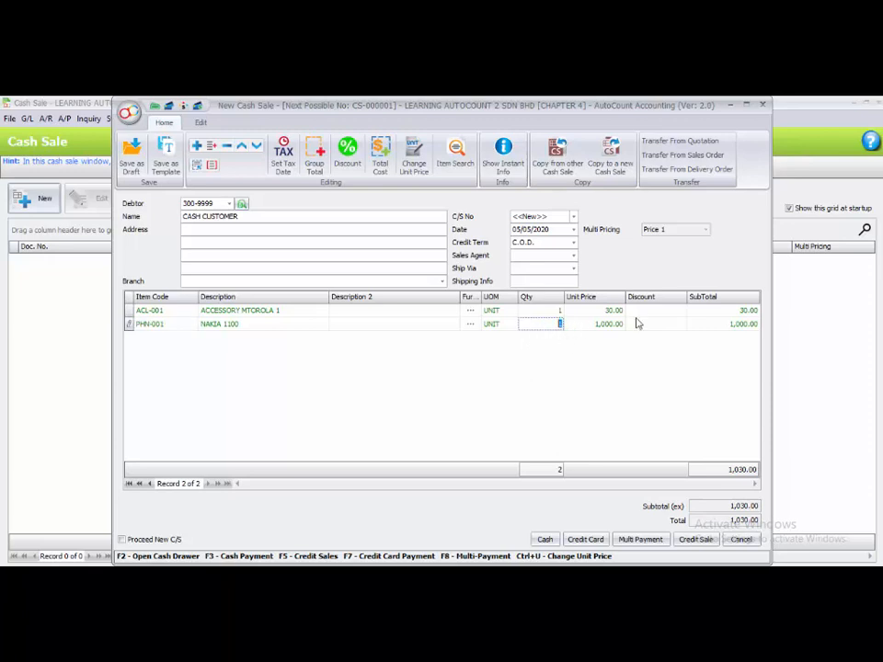
left_click(733, 329)
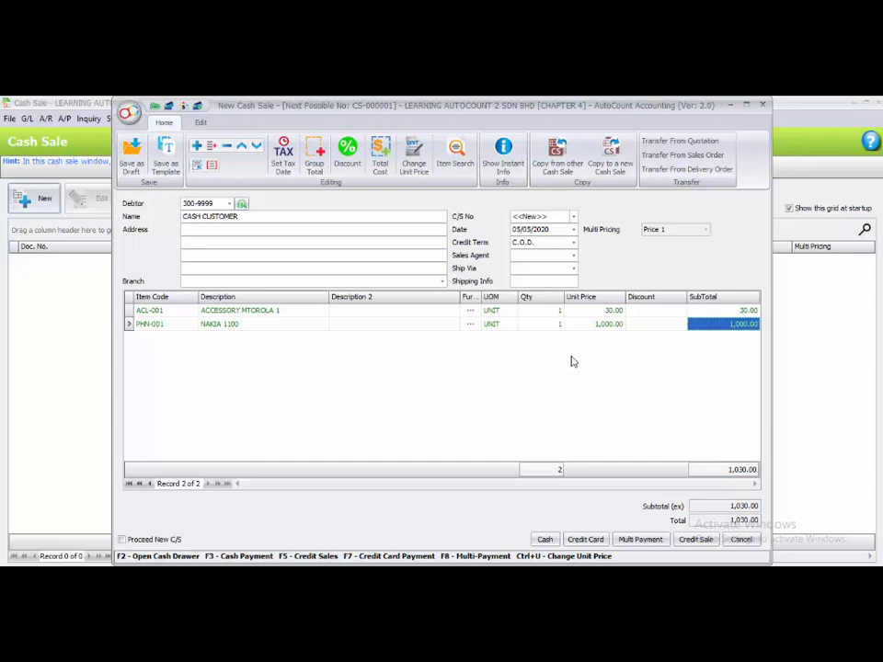
- Set the form to proceed with a new cash sale after saving, and settle this sale with 1030 in cash
left_click(544, 539)
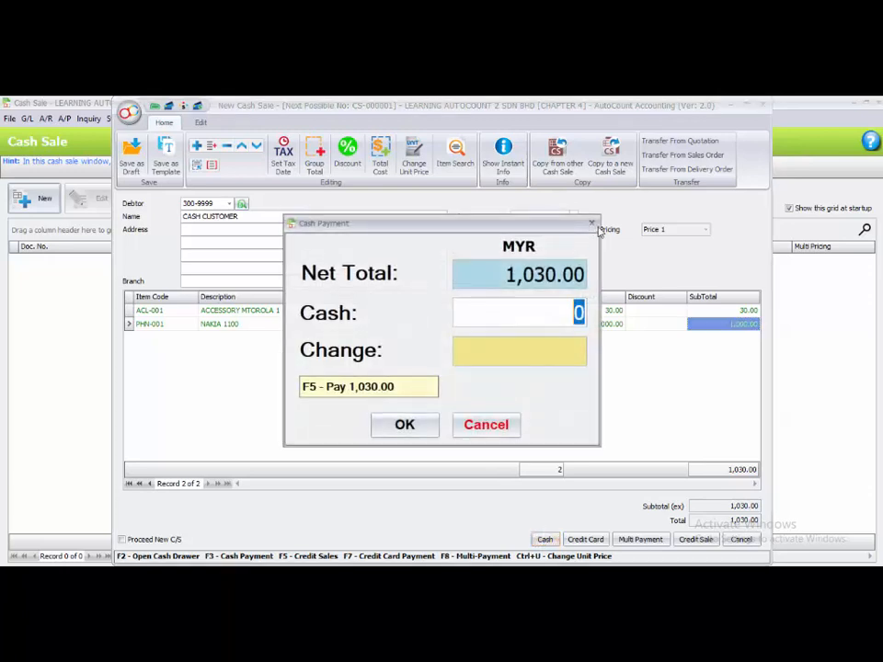
left_click(486, 424)
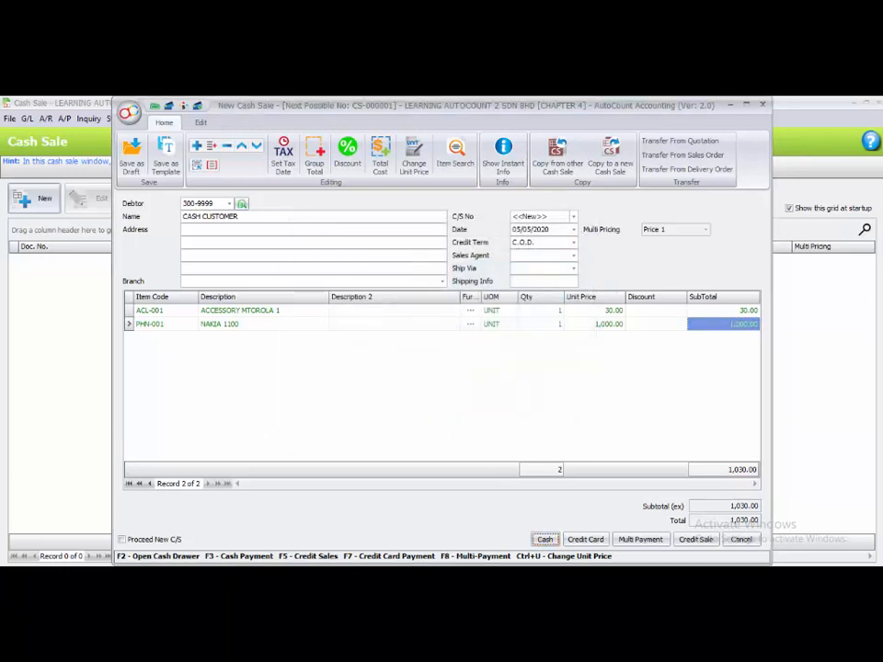
left_click(134, 541)
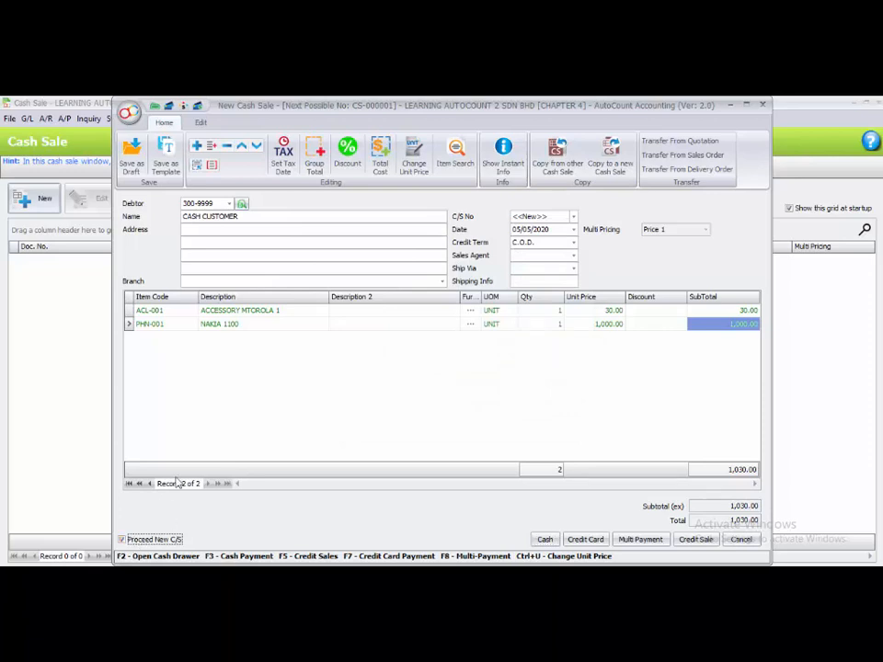
left_click(545, 540)
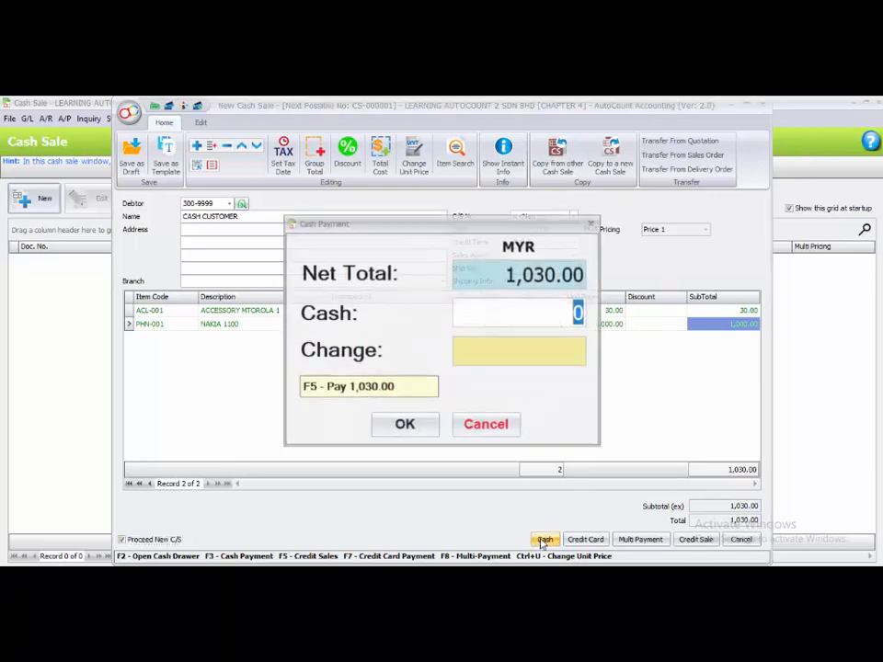
type("1")
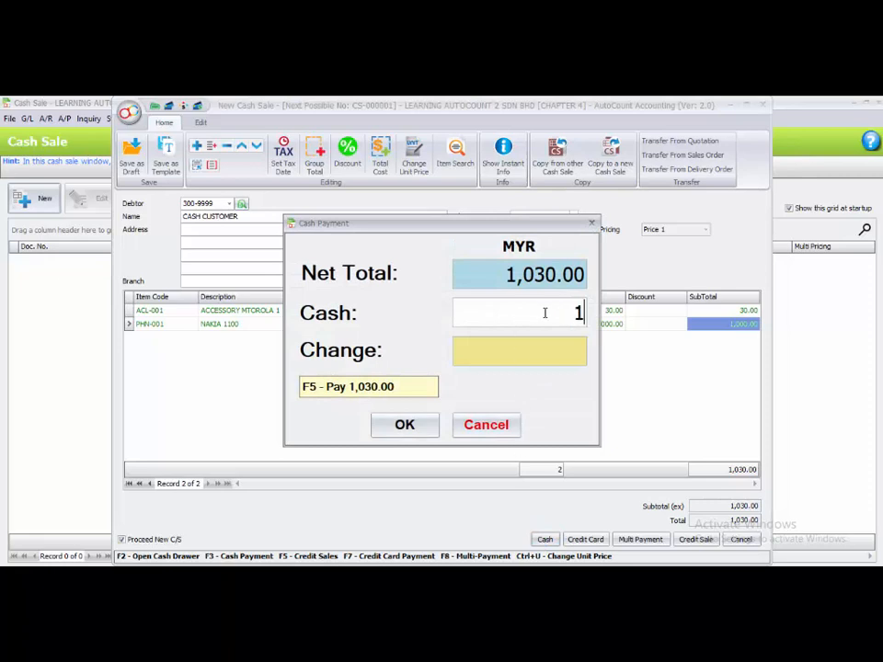
type("030")
left_click(410, 424)
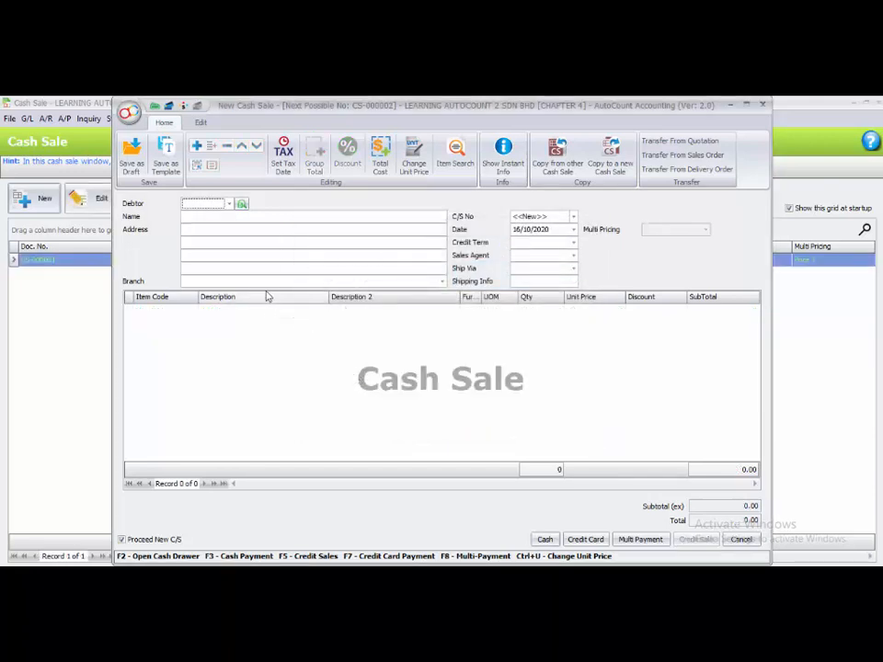
- Select CASH CUSTOMER as the debtor of the second cash sale and date it 05/05/2020
left_click(229, 203)
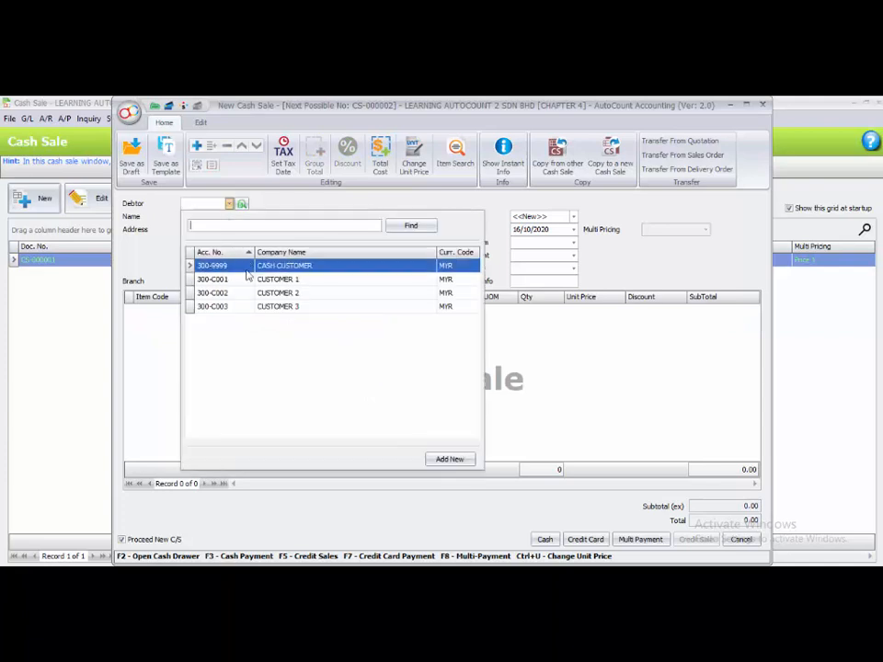
left_click(251, 267)
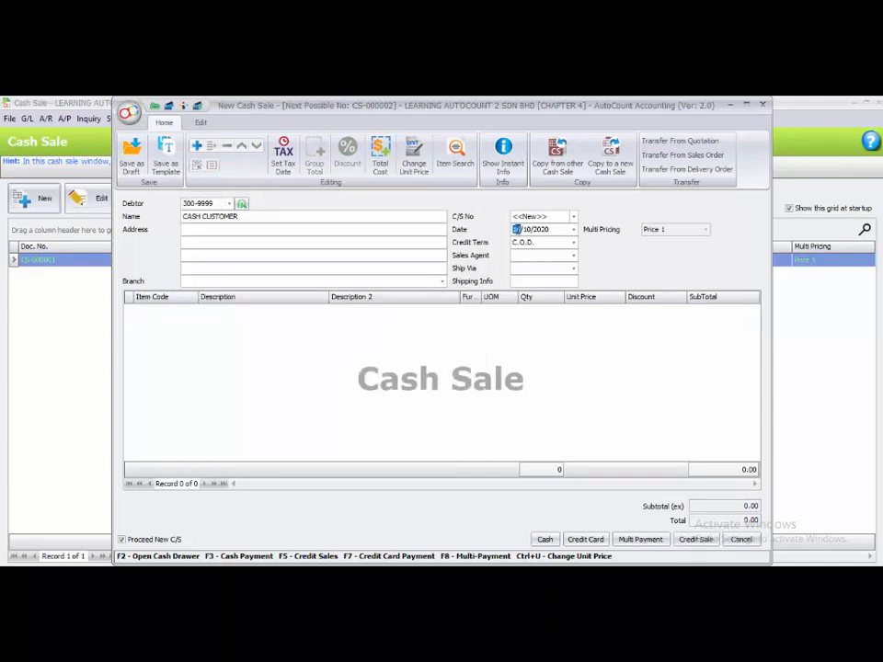
type("06")
left_click(518, 229)
type("03")
- Add the MTOROLA 509 item PHL-002 to the second cash sale with a quantity of 1
right_click(218, 348)
left_click(223, 353)
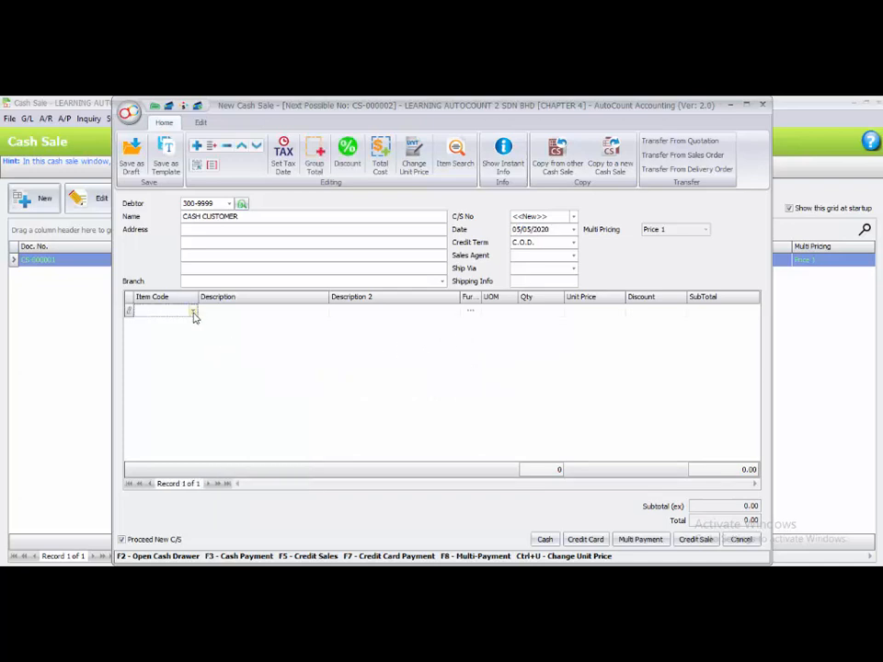
left_click(194, 312)
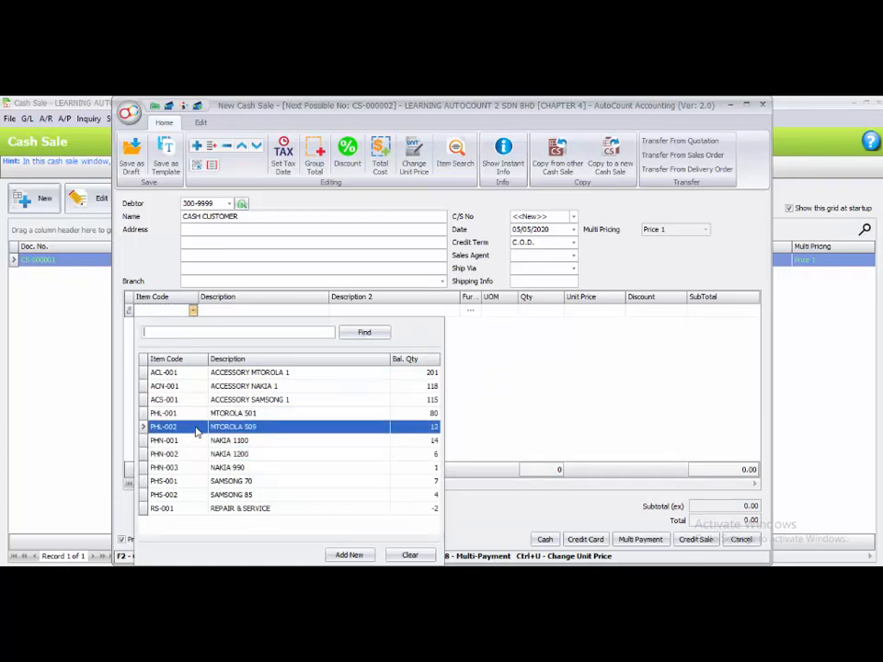
left_click(174, 426)
left_click(556, 314)
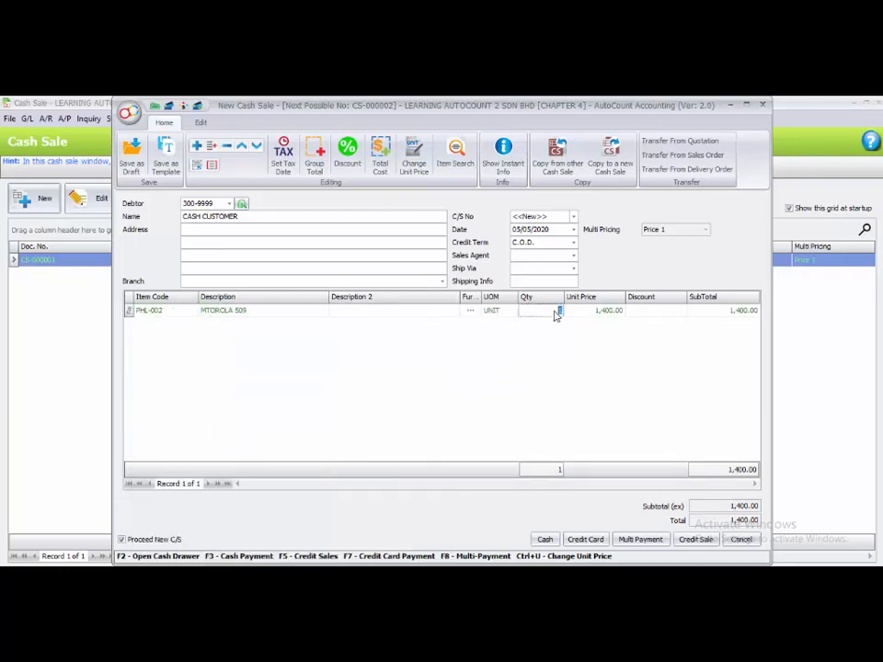
left_click(559, 372)
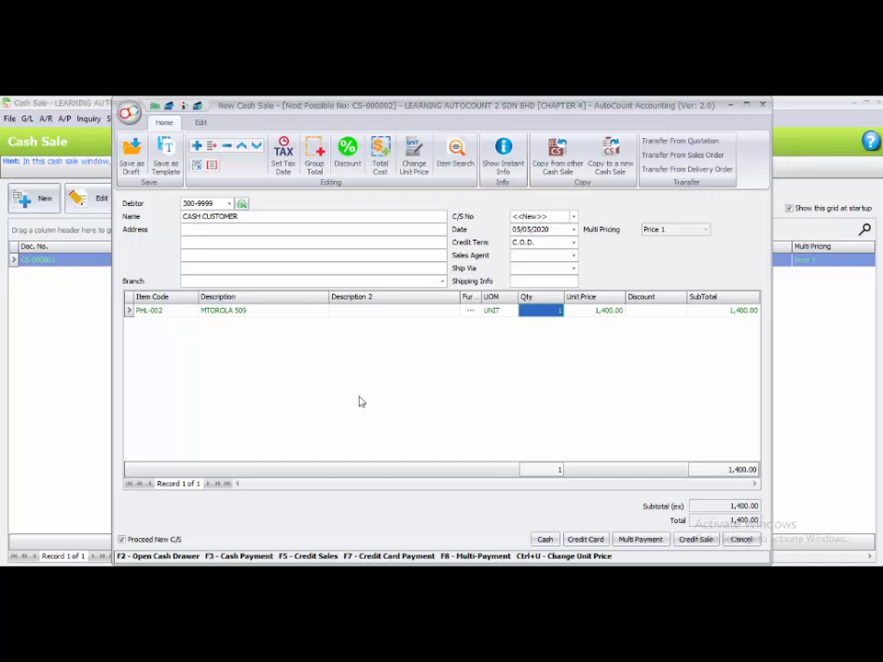
- Start a multi-payment settlement for the second cash sale and enter a CASH payment of 400
left_click(642, 546)
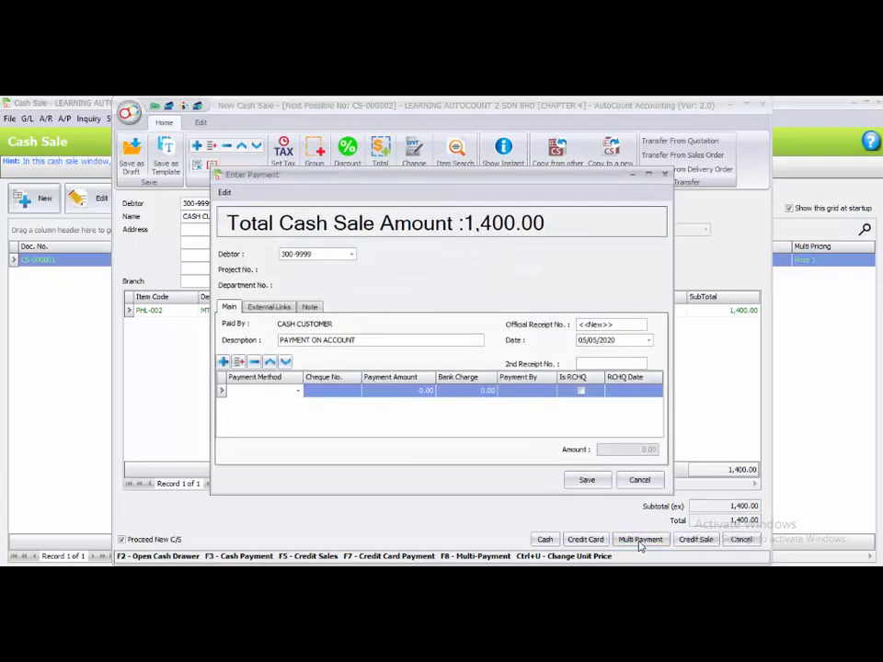
left_click(298, 392)
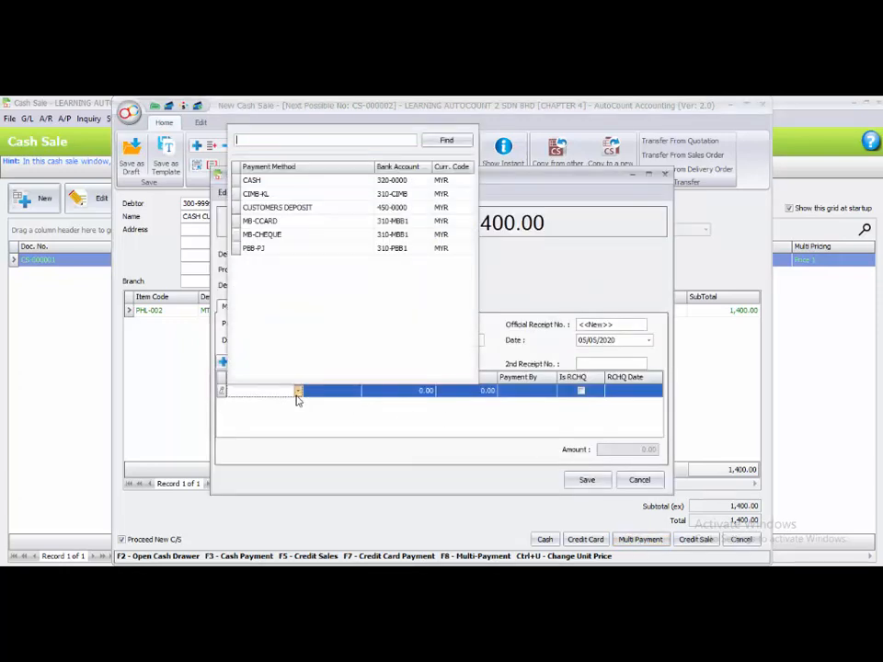
left_click(288, 188)
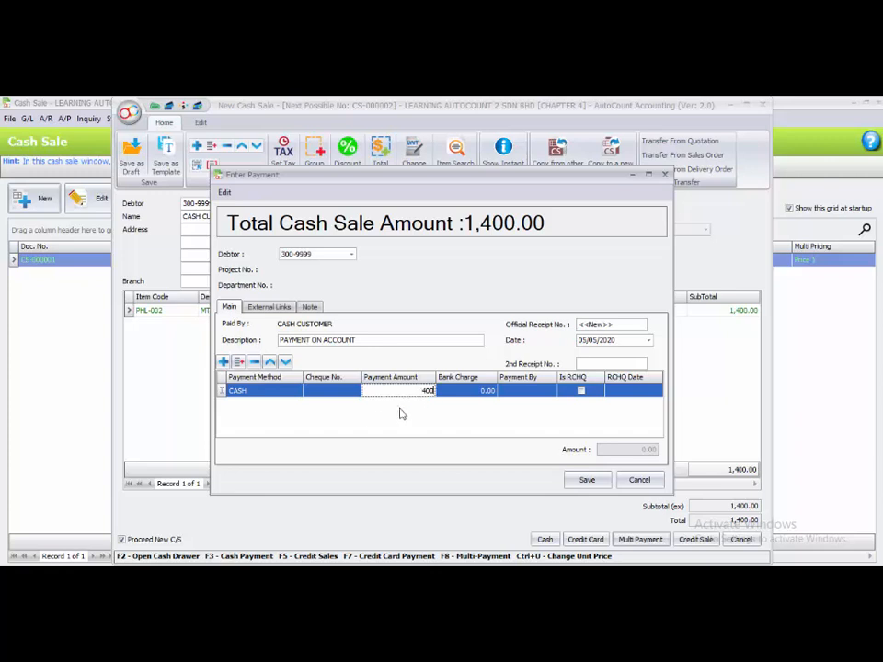
left_click(369, 416)
- Add a second payment line using the MB-CCARD method for the remaining balance of the cash sale
left_click(223, 362)
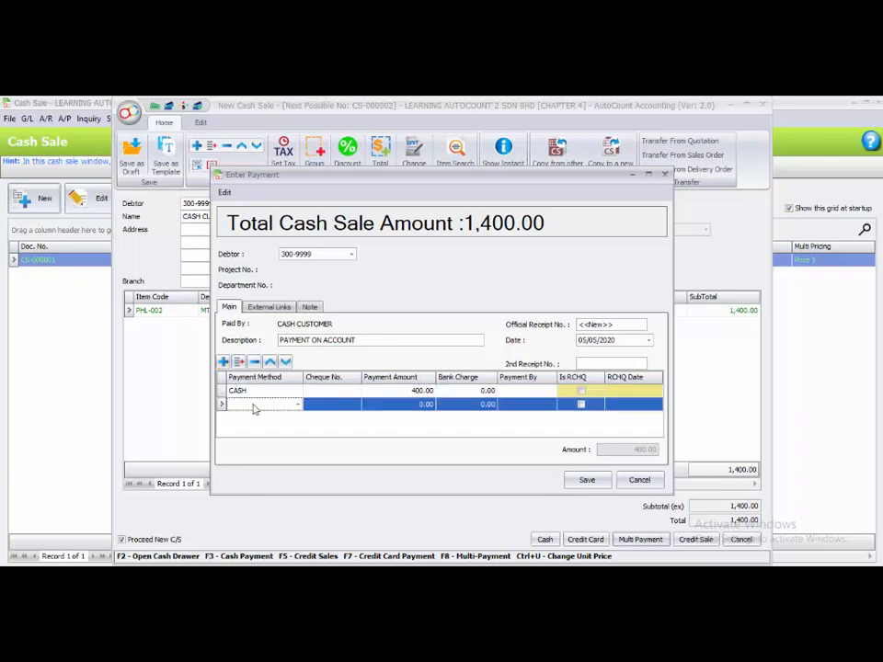
left_click(254, 405)
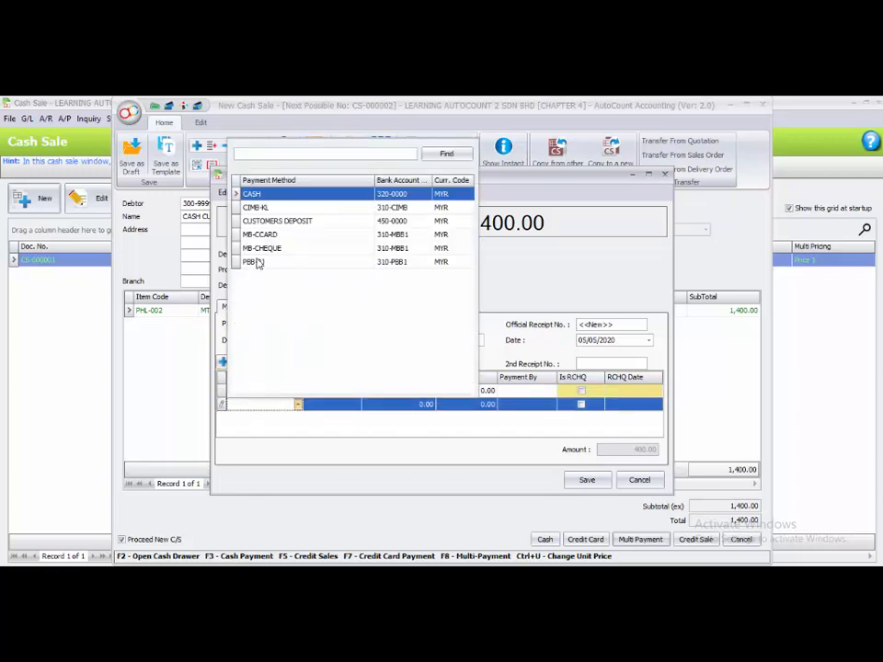
left_click(278, 235)
left_click(305, 432)
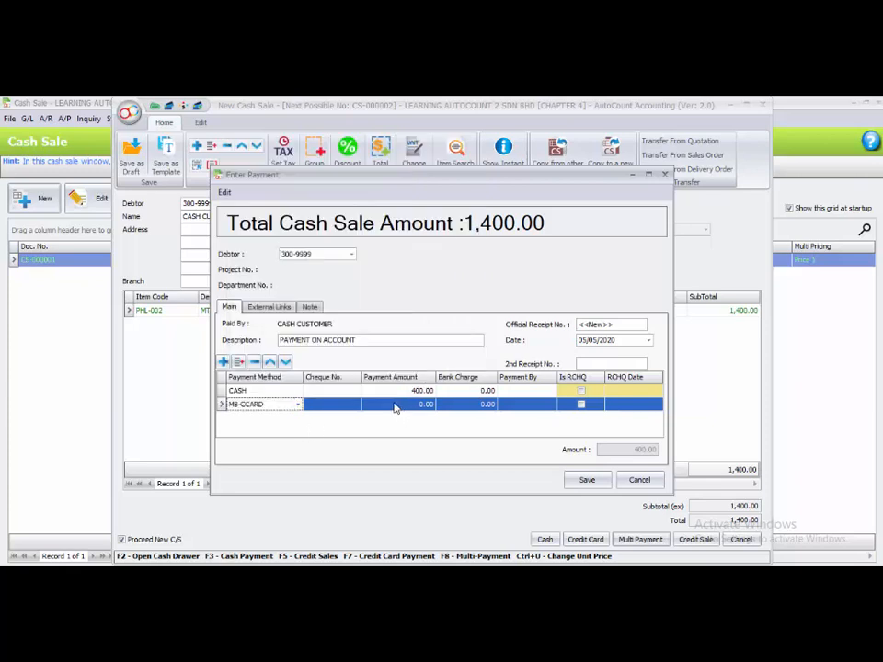
left_click(394, 403)
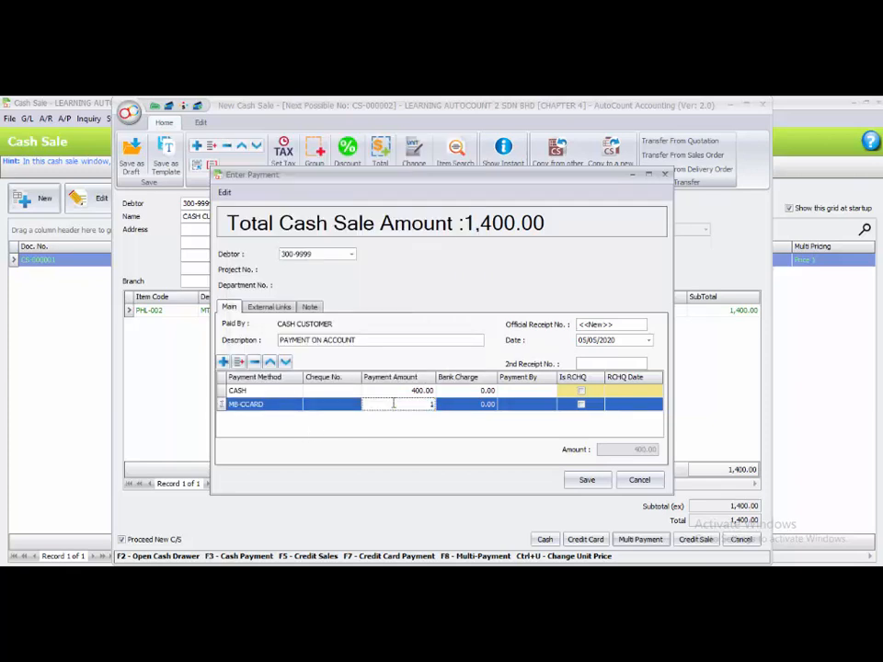
key("Return")
- Save the multi-payment and close the blank new cash sale form and the cash sale list
left_click(585, 481)
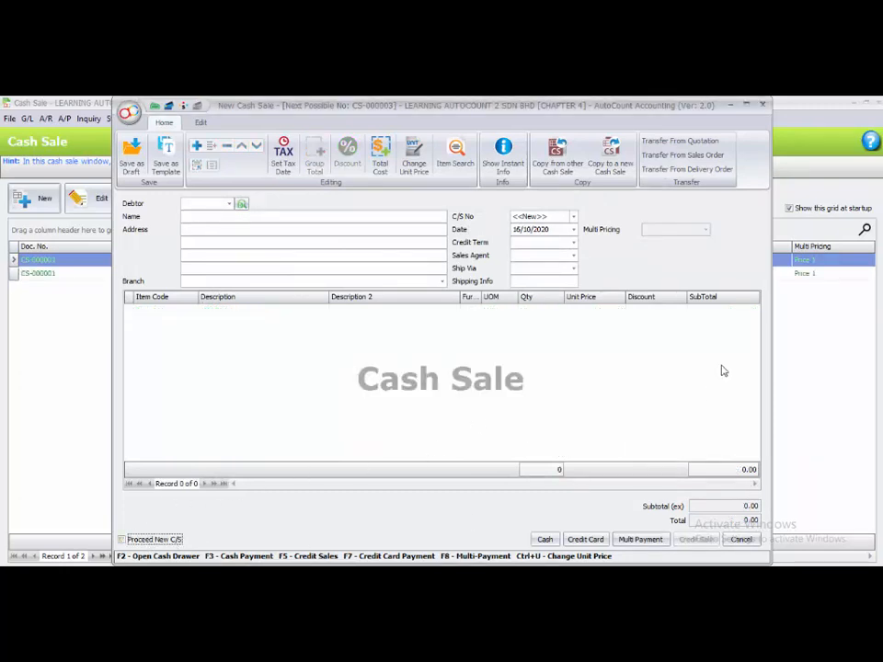
left_click(763, 107)
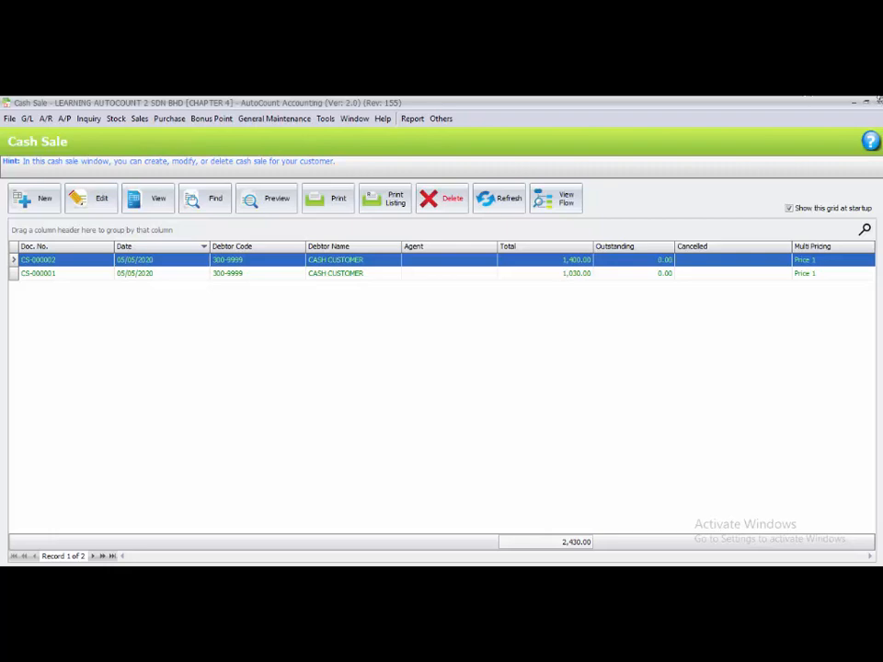
left_click(877, 105)
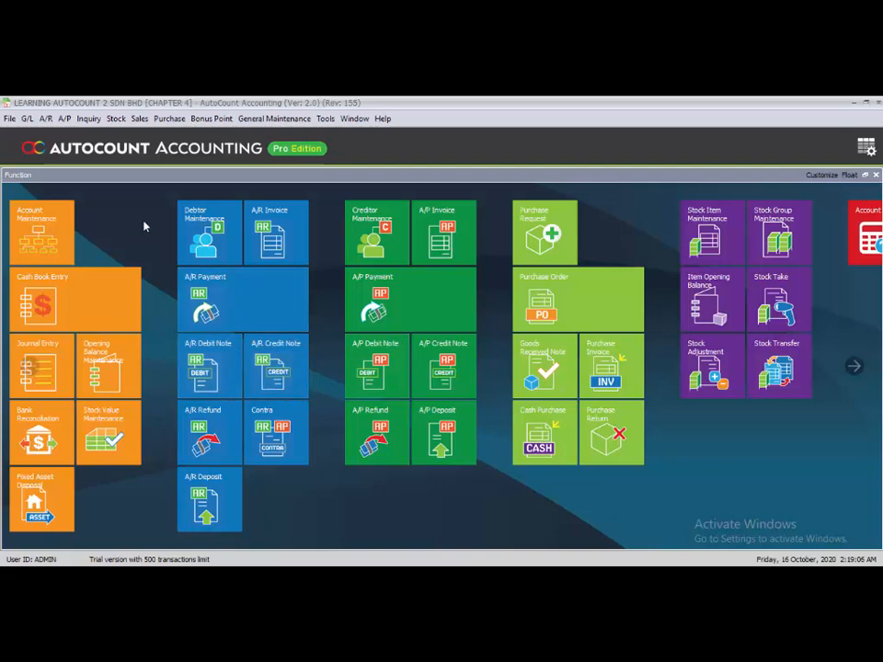
left_click(140, 120)
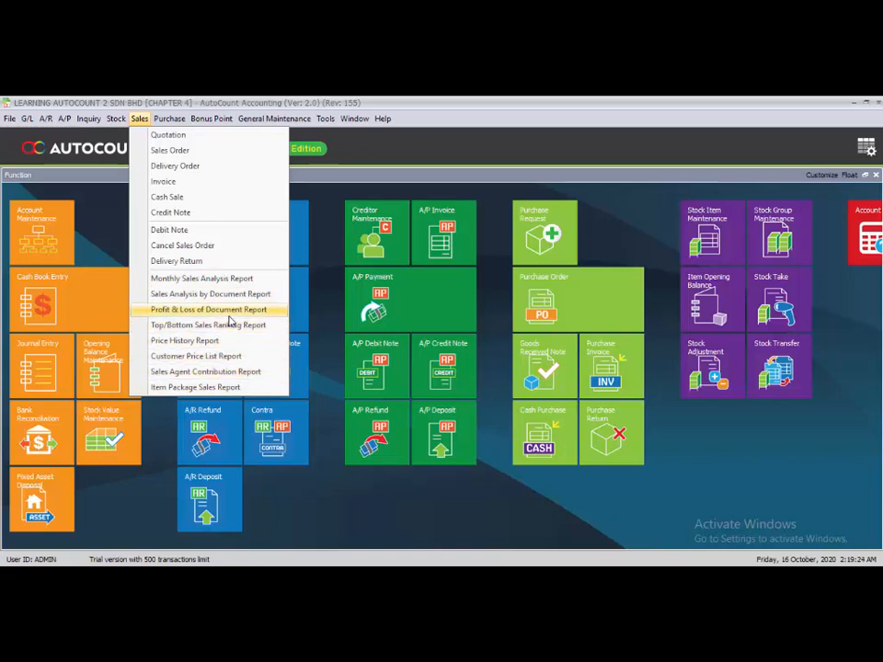
left_click(326, 210)
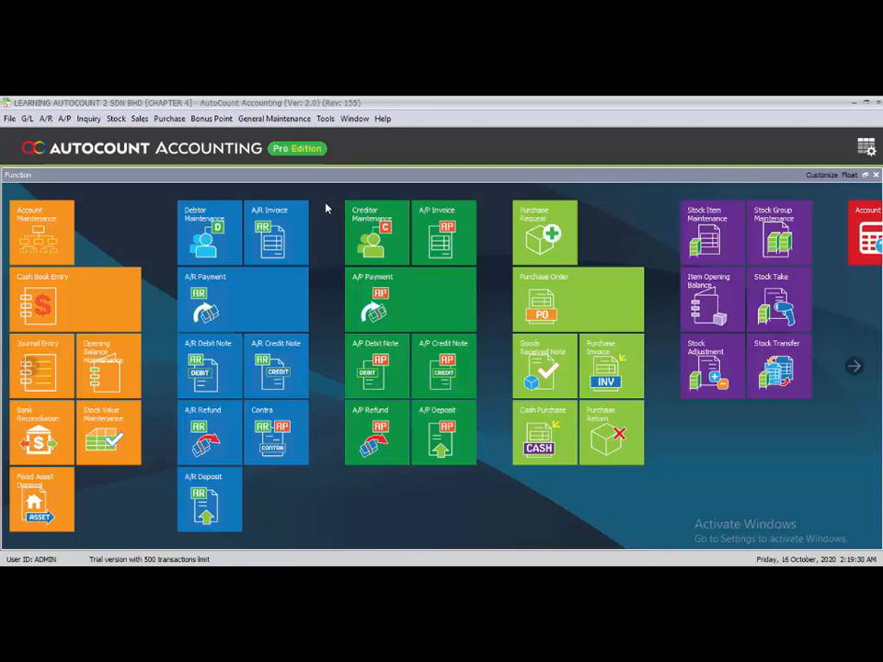
- Open the database backup window and name the backup file BACKUP TASK 5.6
left_click(326, 119)
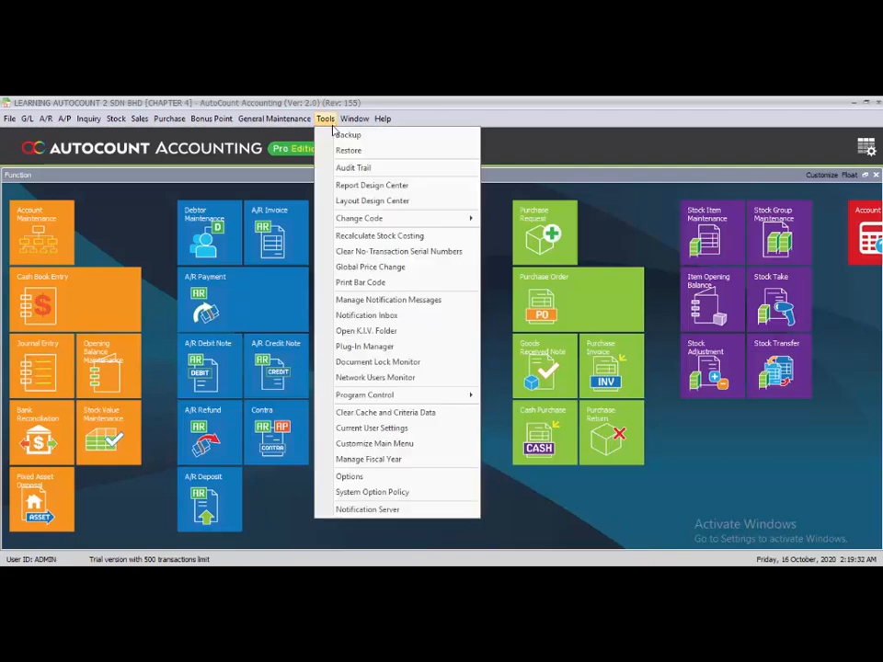
left_click(327, 120)
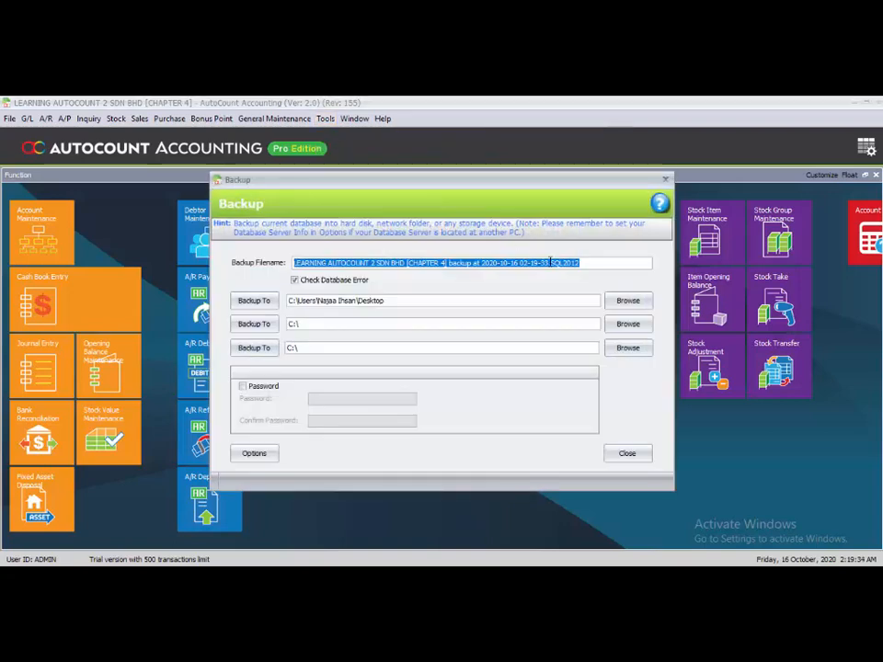
key("BackSpace")
type("BA")
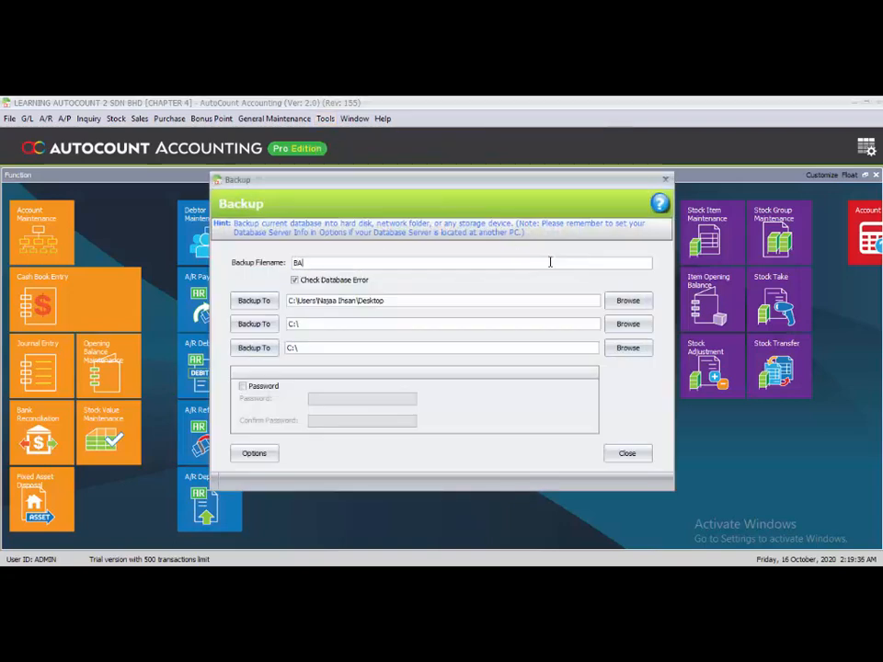
type("CKU T")
key("BackSpace")
type("TASK 5")
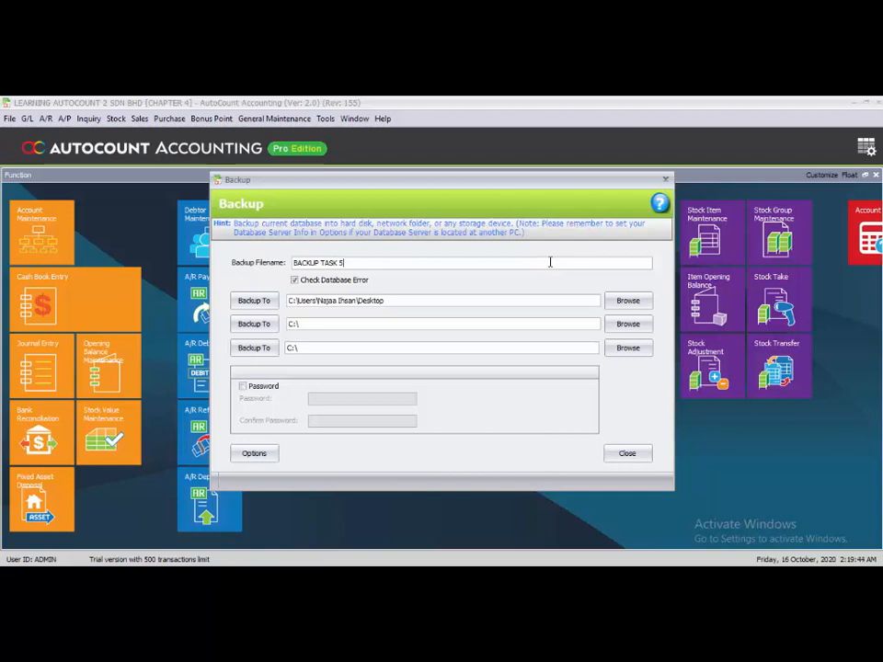
type(".6")
- Back up the database to the Desktop folder and close the backup window
left_click(264, 310)
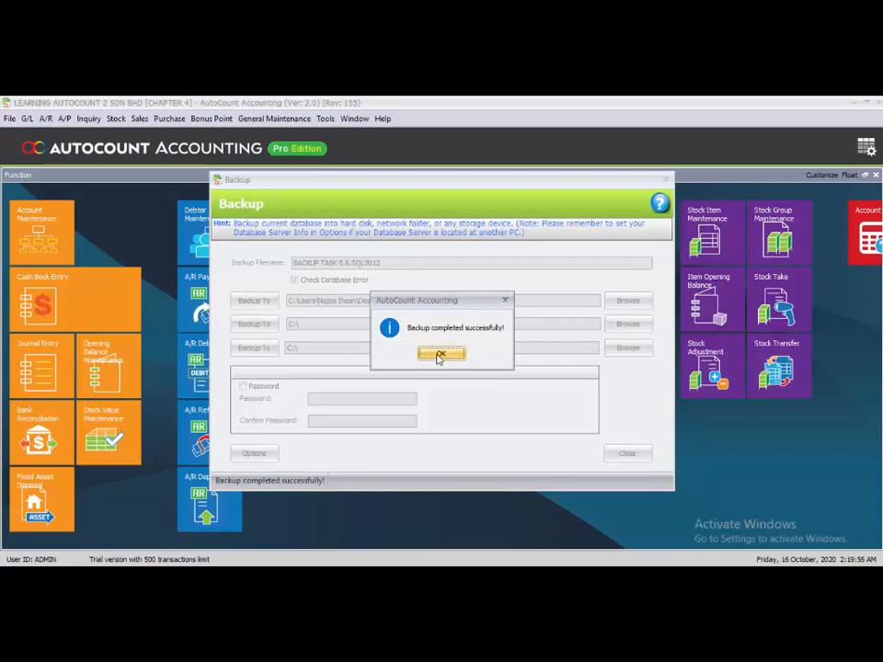
left_click(440, 355)
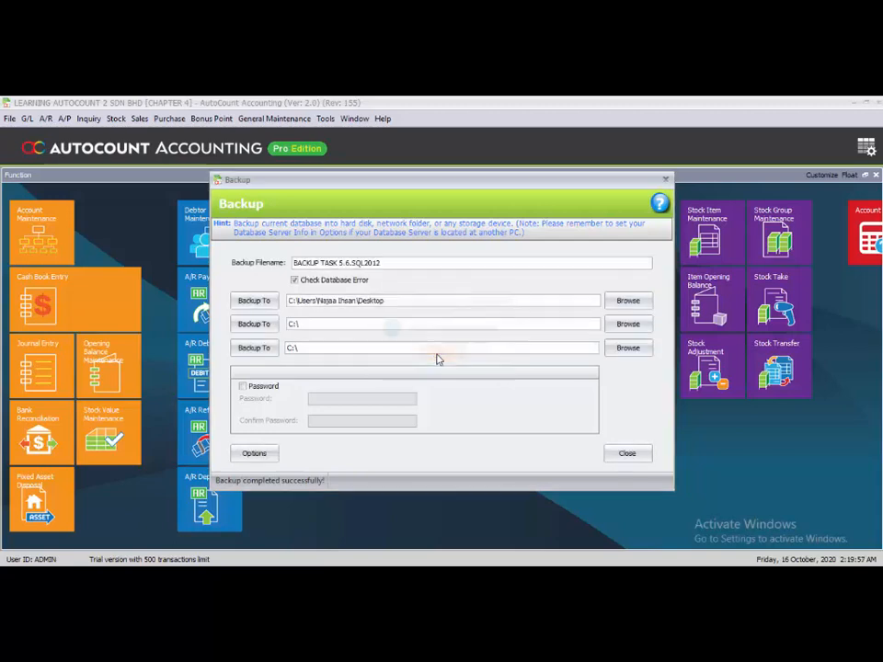
left_click(626, 454)
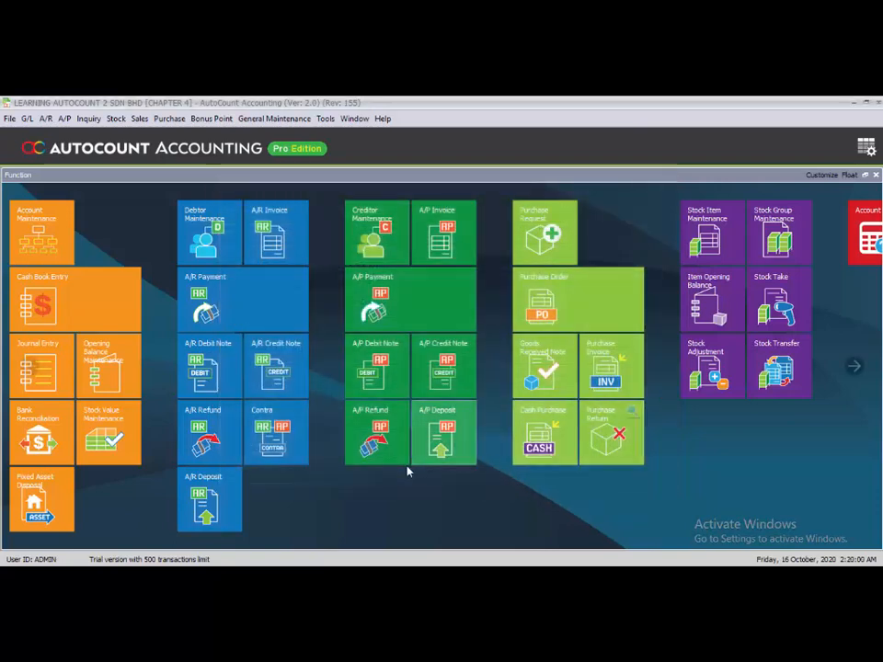